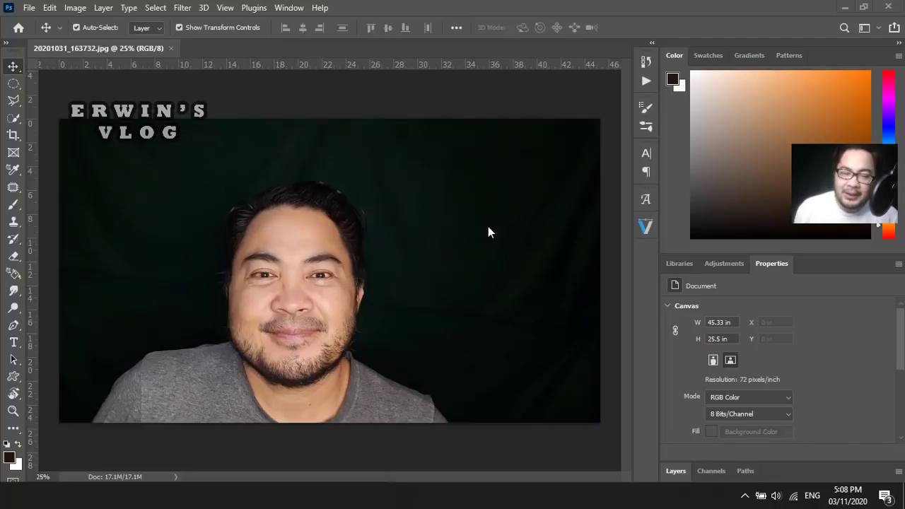
Step: Expand the Layers panel to show the Background layer and dismiss the Creative Cloud update notice
{"action": "left_click", "coordinate": [678, 473]}
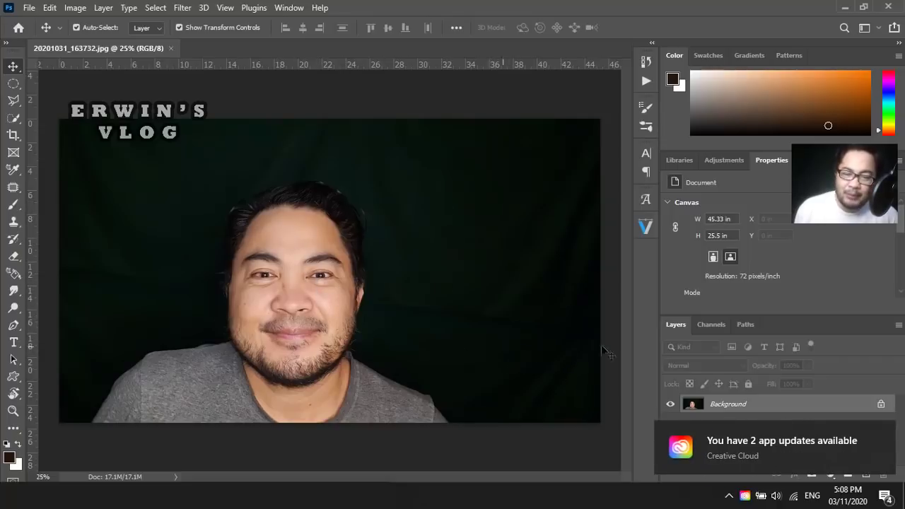
{"action": "left_click", "coordinate": [882, 433]}
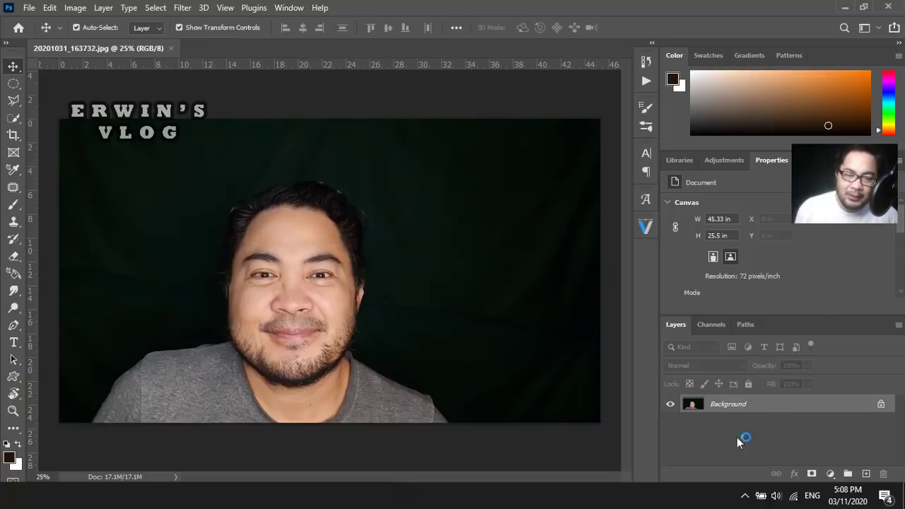
Step: Add blank Layer 1, pick a 30 px brush, and make white the foreground colour
{"action": "left_click", "coordinate": [866, 474]}
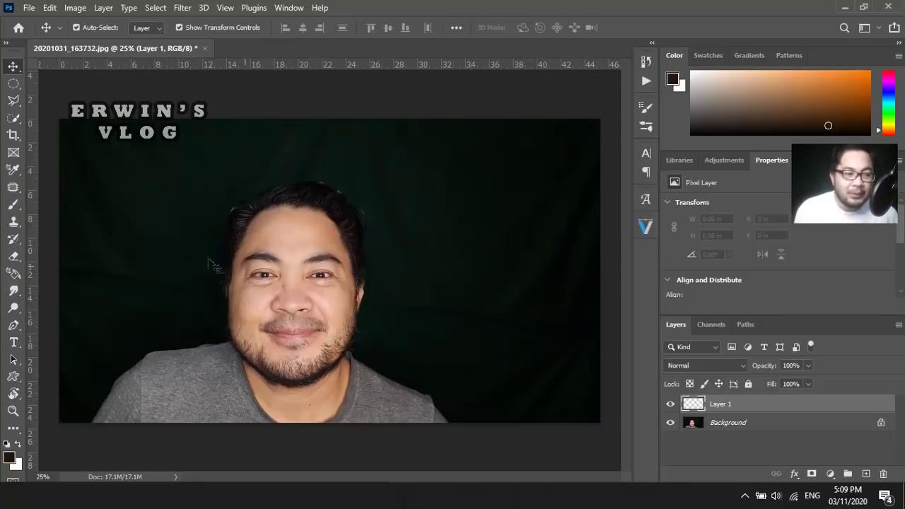
{"action": "left_click", "coordinate": [13, 206]}
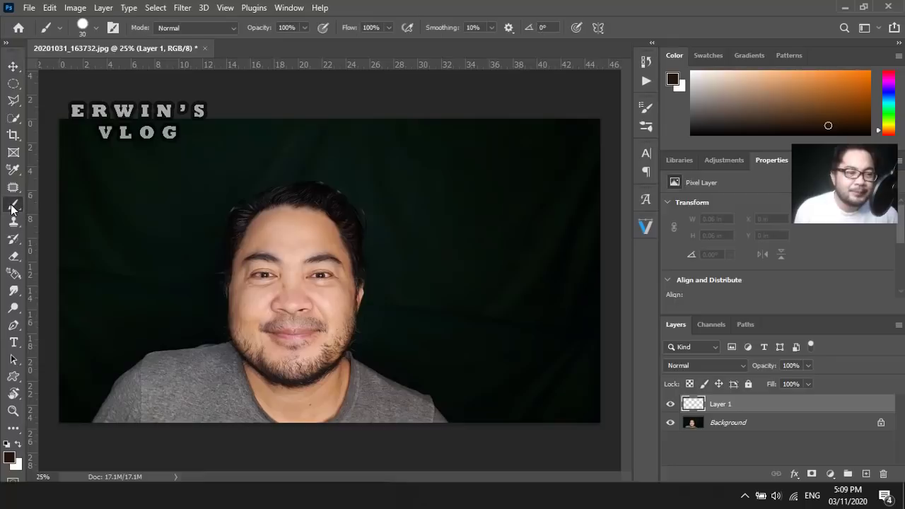
{"action": "left_click", "coordinate": [96, 28]}
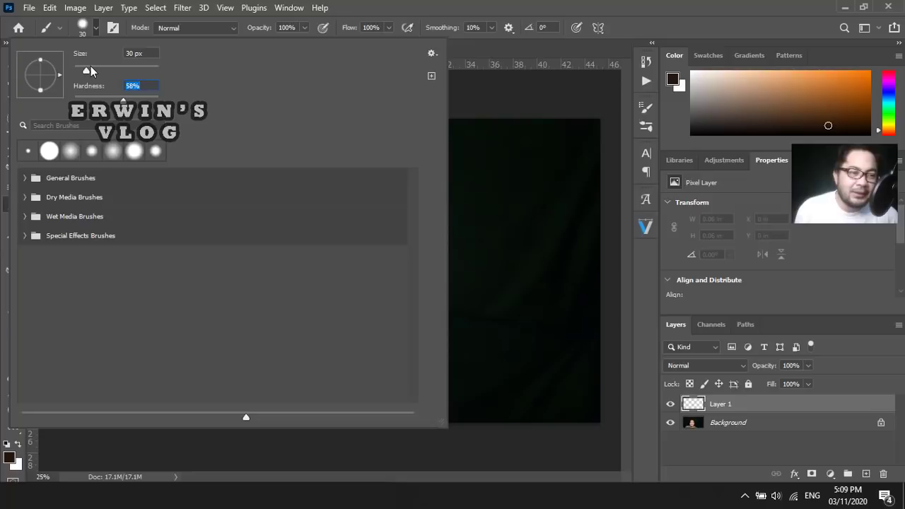
{"action": "left_click", "coordinate": [450, 7]}
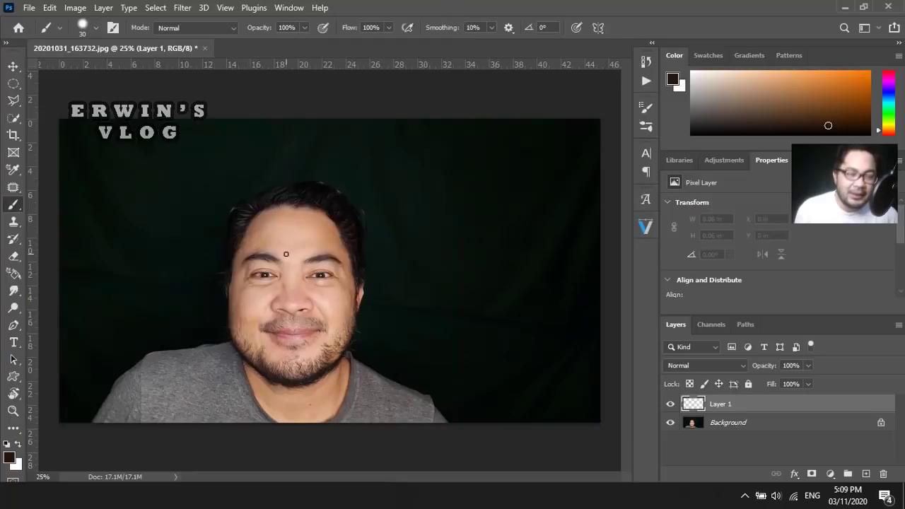
{"action": "left_click", "coordinate": [18, 444]}
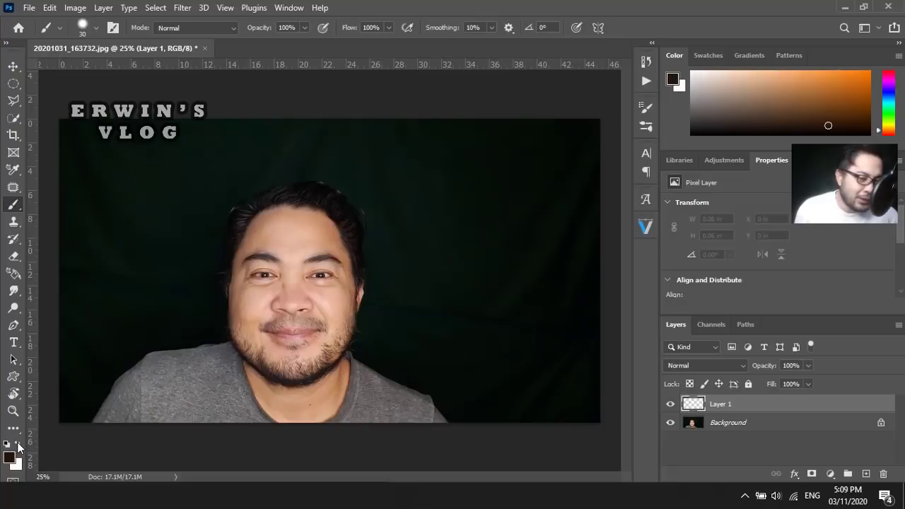
{"action": "left_click", "coordinate": [18, 444]}
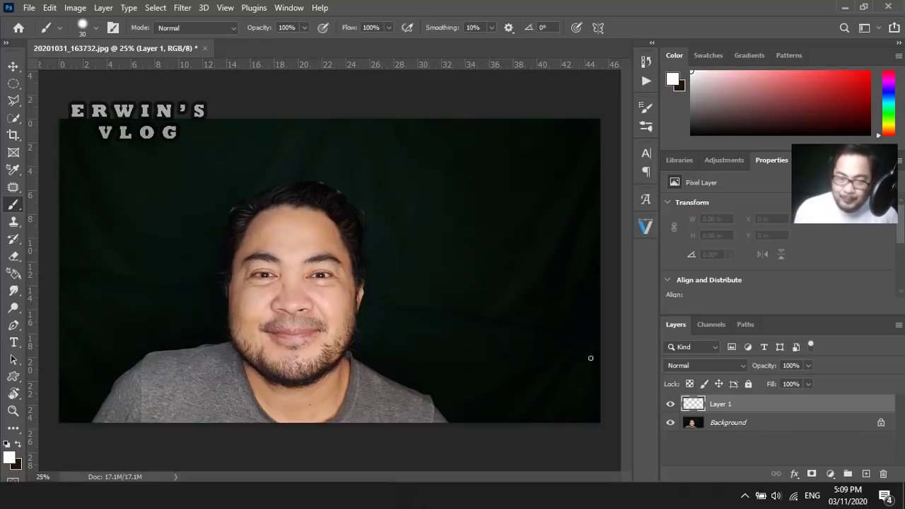
Step: Zoom in, enlarge the brush, and paint white across the forehead
{"action": "scroll", "coordinate": [308, 256], "scroll_direction": "up", "scroll_amount": 2}
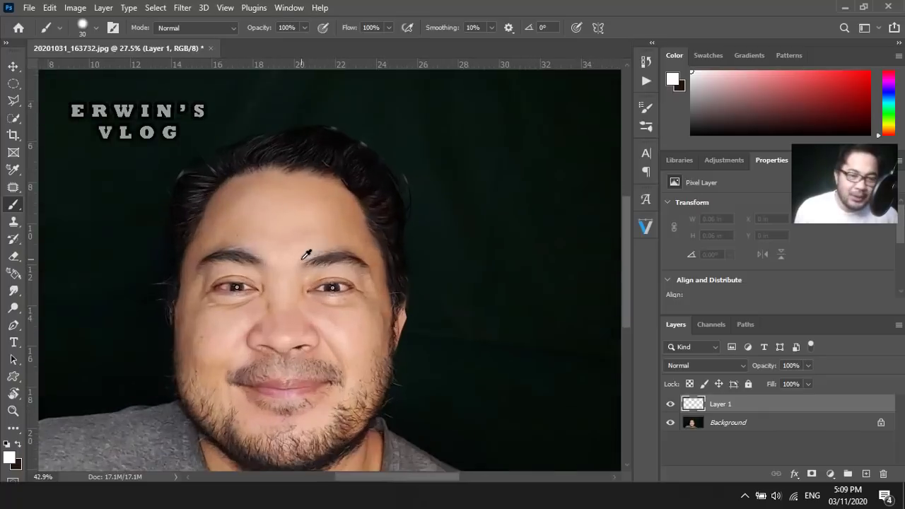
{"action": "scroll", "coordinate": [307, 257], "scroll_direction": "up", "scroll_amount": 2}
{"action": "scroll", "coordinate": [307, 259], "scroll_direction": "up", "scroll_amount": 2}
{"action": "scroll", "coordinate": [306, 260], "scroll_direction": "up", "scroll_amount": 2}
{"action": "scroll", "coordinate": [306, 260], "scroll_direction": "down", "scroll_amount": 1}
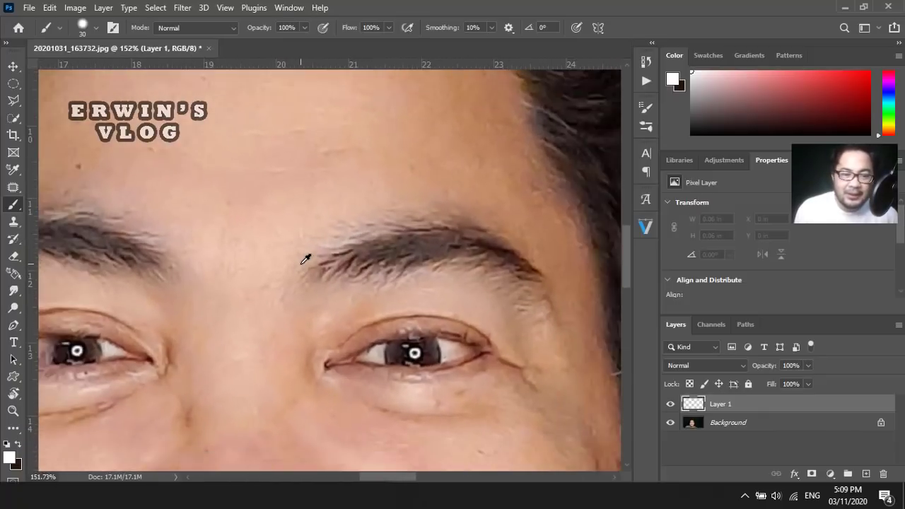
{"action": "scroll", "coordinate": [307, 258], "scroll_direction": "down", "scroll_amount": 1}
{"action": "scroll", "coordinate": [309, 256], "scroll_direction": "down", "scroll_amount": 1}
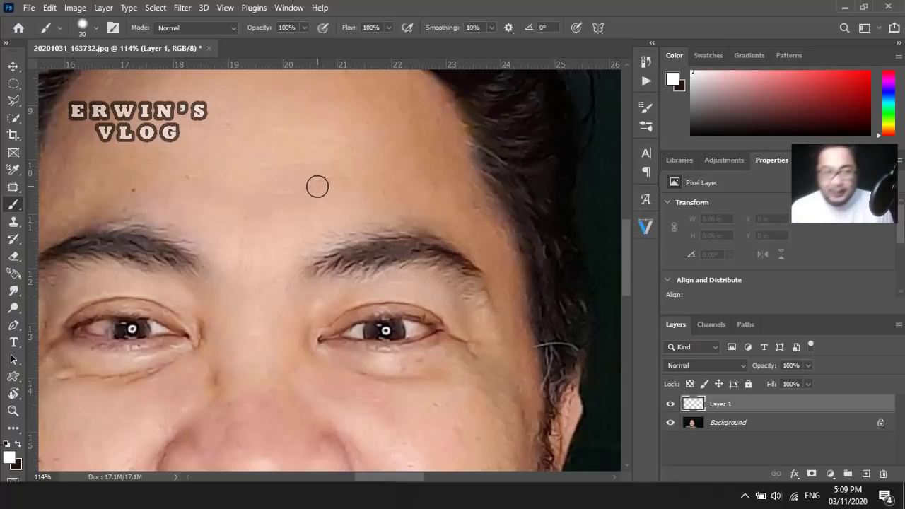
{"action": "key", "text": "bracketright"}
{"action": "key", "text": "bracketright"}
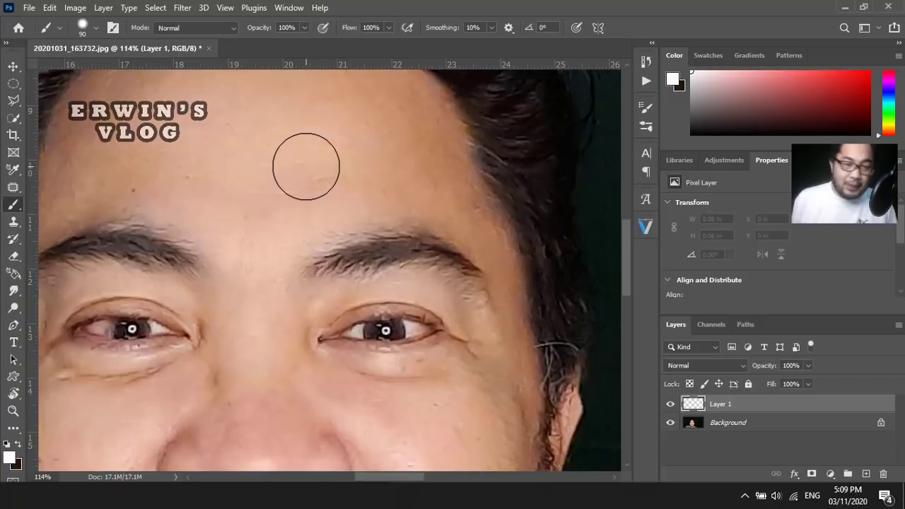
{"action": "scroll", "coordinate": [304, 165], "scroll_direction": "up", "scroll_amount": 1}
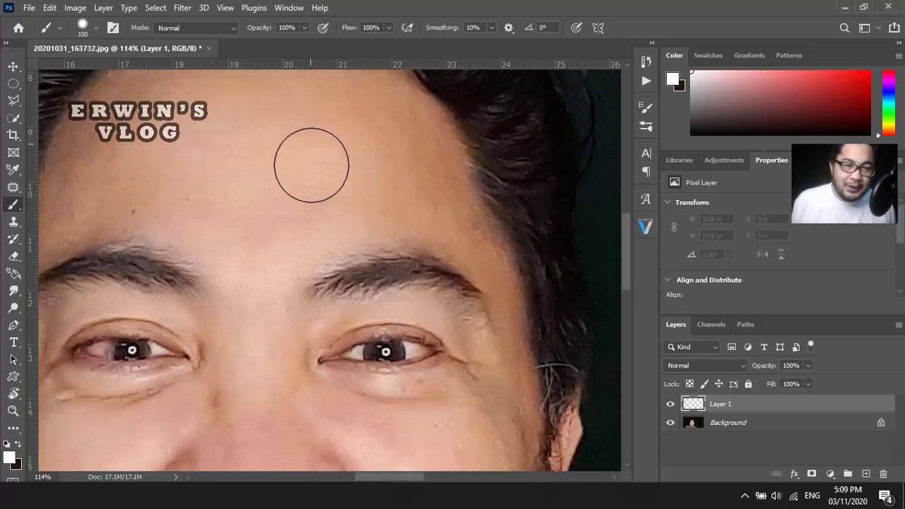
{"action": "left_click", "coordinate": [324, 164]}
{"action": "mouse_move", "coordinate": [294, 151]}
{"action": "left_mouse_down"}
{"action": "mouse_move", "coordinate": [200, 156]}
{"action": "mouse_move", "coordinate": [266, 127]}
{"action": "mouse_move", "coordinate": [140, 129]}
{"action": "mouse_move", "coordinate": [229, 121]}
{"action": "mouse_move", "coordinate": [333, 131]}
{"action": "mouse_move", "coordinate": [363, 153]}
{"action": "mouse_move", "coordinate": [360, 137]}
{"action": "mouse_move", "coordinate": [431, 203]}
{"action": "mouse_move", "coordinate": [415, 177]}
{"action": "mouse_move", "coordinate": [283, 202]}
{"action": "mouse_move", "coordinate": [128, 181]}
{"action": "mouse_move", "coordinate": [109, 161]}
{"action": "mouse_move", "coordinate": [118, 151]}
{"action": "mouse_move", "coordinate": [134, 180]}
{"action": "mouse_move", "coordinate": [198, 232]}
{"action": "mouse_move", "coordinate": [257, 262]}
{"action": "mouse_move", "coordinate": [307, 247]}
{"action": "mouse_move", "coordinate": [257, 267]}
{"action": "mouse_move", "coordinate": [251, 287]}
{"action": "mouse_move", "coordinate": [413, 226]}
{"action": "mouse_move", "coordinate": [401, 212]}
{"action": "mouse_move", "coordinate": [460, 230]}
{"action": "mouse_move", "coordinate": [464, 213]}
{"action": "mouse_move", "coordinate": [451, 195]}
{"action": "left_mouse_up"}
Step: Shrink the brush to 70 and paint white along the hairline beside the right eyebrow and eye
{"action": "scroll", "coordinate": [200, 155], "scroll_direction": "up", "scroll_amount": 1}
{"action": "scroll", "coordinate": [267, 239], "scroll_direction": "down", "scroll_amount": 2}
{"action": "scroll", "coordinate": [265, 239], "scroll_direction": "down", "scroll_amount": 1}
{"action": "key", "text": "bracketleft"}
{"action": "key", "text": "bracketleft"}
{"action": "key", "text": "bracketleft"}
{"action": "mouse_move", "coordinate": [474, 234]}
{"action": "left_mouse_down"}
{"action": "mouse_move", "coordinate": [479, 245]}
{"action": "mouse_move", "coordinate": [390, 234]}
{"action": "left_mouse_up"}
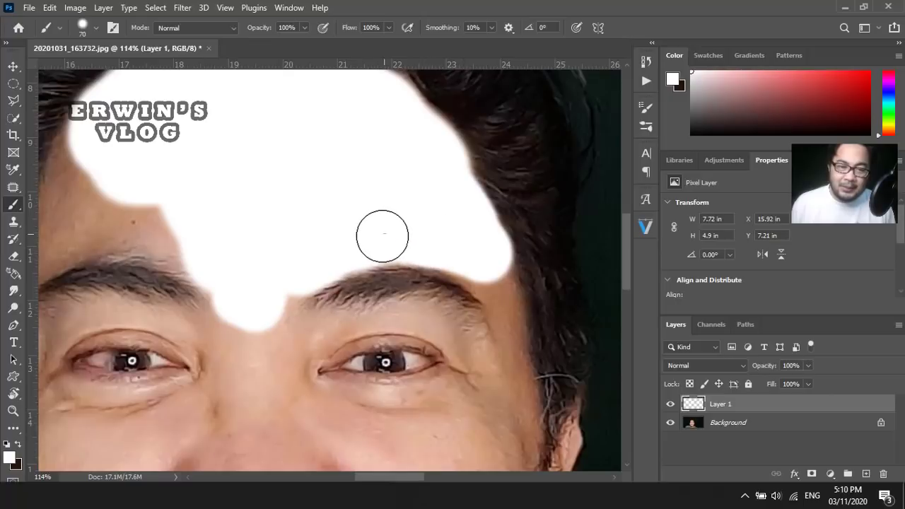
{"action": "mouse_move", "coordinate": [460, 247]}
{"action": "left_mouse_down"}
{"action": "mouse_move", "coordinate": [502, 267]}
{"action": "mouse_move", "coordinate": [516, 319]}
{"action": "mouse_move", "coordinate": [457, 256]}
{"action": "left_mouse_up"}
{"action": "scroll", "coordinate": [468, 243], "scroll_direction": "down", "scroll_amount": 1}
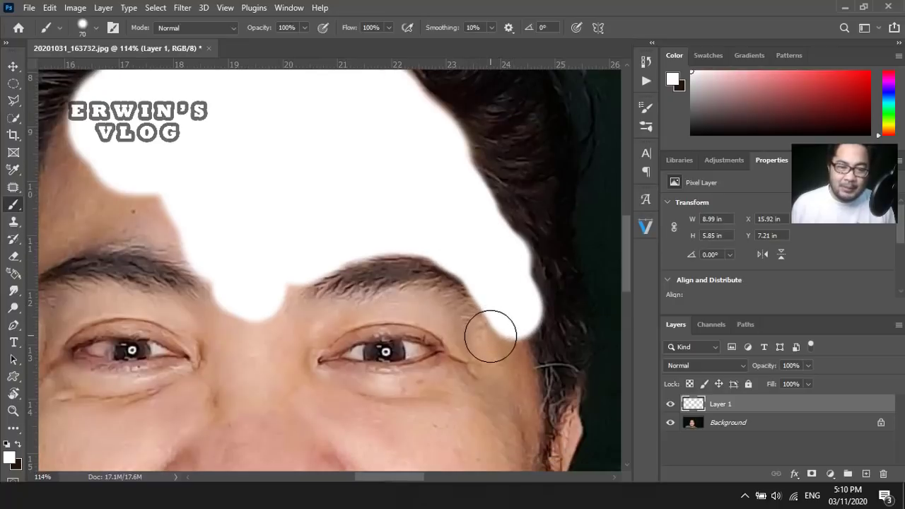
{"action": "mouse_move", "coordinate": [491, 336]}
{"action": "left_mouse_down"}
{"action": "mouse_move", "coordinate": [501, 383]}
{"action": "mouse_move", "coordinate": [511, 358]}
{"action": "mouse_move", "coordinate": [514, 389]}
{"action": "mouse_move", "coordinate": [511, 307]}
{"action": "mouse_move", "coordinate": [520, 312]}
{"action": "mouse_move", "coordinate": [414, 299]}
{"action": "mouse_move", "coordinate": [453, 285]}
{"action": "mouse_move", "coordinate": [355, 287]}
{"action": "mouse_move", "coordinate": [384, 294]}
{"action": "mouse_move", "coordinate": [460, 265]}
{"action": "mouse_move", "coordinate": [434, 317]}
{"action": "mouse_move", "coordinate": [363, 327]}
{"action": "mouse_move", "coordinate": [392, 364]}
{"action": "mouse_move", "coordinate": [468, 356]}
{"action": "mouse_move", "coordinate": [477, 366]}
{"action": "mouse_move", "coordinate": [402, 366]}
{"action": "mouse_move", "coordinate": [476, 389]}
{"action": "mouse_move", "coordinate": [509, 368]}
{"action": "mouse_move", "coordinate": [516, 304]}
{"action": "left_mouse_up"}
Step: Cover the lower right cheek, mouth corner and chin beard with white
{"action": "scroll", "coordinate": [514, 382], "scroll_direction": "down", "scroll_amount": 3}
{"action": "scroll", "coordinate": [515, 364], "scroll_direction": "down", "scroll_amount": 3}
{"action": "scroll", "coordinate": [460, 368], "scroll_direction": "down", "scroll_amount": 1}
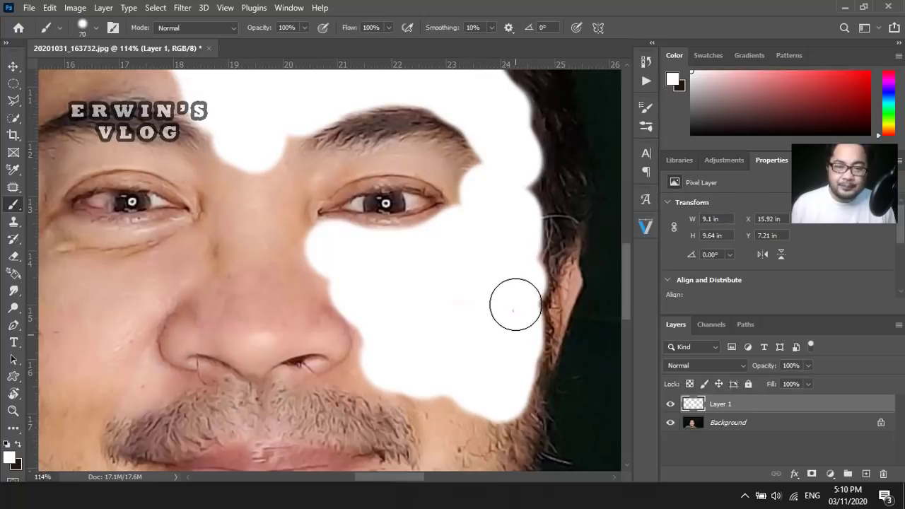
{"action": "mouse_move", "coordinate": [511, 259]}
{"action": "left_mouse_down"}
{"action": "mouse_move", "coordinate": [499, 430]}
{"action": "mouse_move", "coordinate": [515, 365]}
{"action": "mouse_move", "coordinate": [505, 424]}
{"action": "mouse_move", "coordinate": [467, 382]}
{"action": "left_mouse_up"}
{"action": "scroll", "coordinate": [460, 375], "scroll_direction": "down", "scroll_amount": 2}
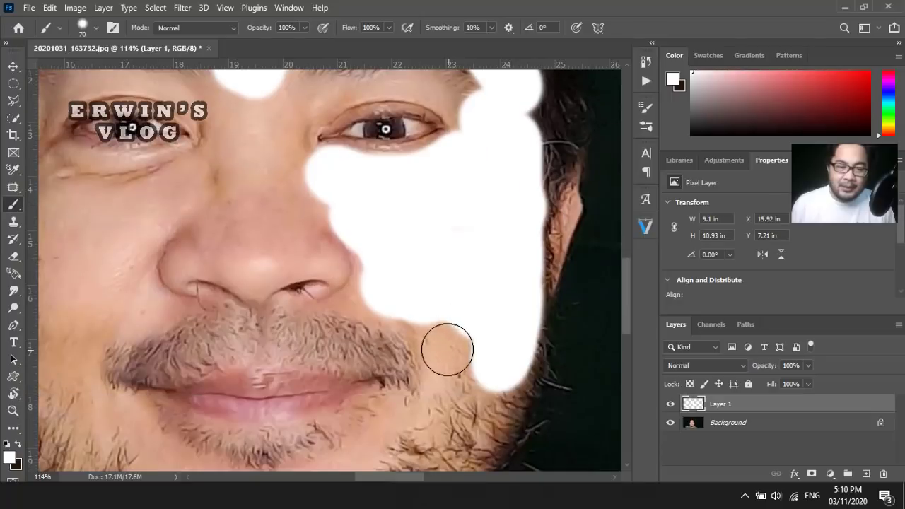
{"action": "mouse_move", "coordinate": [446, 349]}
{"action": "left_mouse_down"}
{"action": "mouse_move", "coordinate": [378, 318]}
{"action": "mouse_move", "coordinate": [404, 330]}
{"action": "mouse_move", "coordinate": [436, 394]}
{"action": "mouse_move", "coordinate": [384, 414]}
{"action": "mouse_move", "coordinate": [389, 384]}
{"action": "mouse_move", "coordinate": [313, 444]}
{"action": "mouse_move", "coordinate": [354, 420]}
{"action": "mouse_move", "coordinate": [271, 436]}
{"action": "mouse_move", "coordinate": [155, 410]}
{"action": "mouse_move", "coordinate": [357, 403]}
{"action": "left_mouse_up"}
{"action": "scroll", "coordinate": [377, 415], "scroll_direction": "down", "scroll_amount": 1}
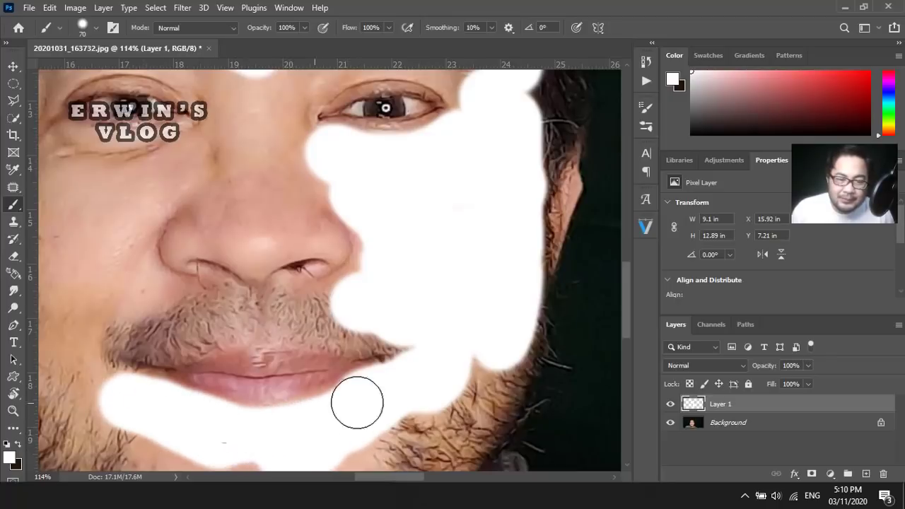
{"action": "scroll", "coordinate": [357, 402], "scroll_direction": "down", "scroll_amount": 3}
{"action": "scroll", "coordinate": [380, 374], "scroll_direction": "down", "scroll_amount": 1}
{"action": "mouse_move", "coordinate": [380, 374]}
{"action": "left_mouse_down"}
{"action": "mouse_move", "coordinate": [469, 343]}
{"action": "mouse_move", "coordinate": [490, 309]}
{"action": "mouse_move", "coordinate": [363, 374]}
{"action": "mouse_move", "coordinate": [509, 264]}
{"action": "mouse_move", "coordinate": [514, 216]}
{"action": "mouse_move", "coordinate": [495, 303]}
{"action": "mouse_move", "coordinate": [420, 400]}
{"action": "mouse_move", "coordinate": [469, 350]}
{"action": "mouse_move", "coordinate": [339, 402]}
{"action": "mouse_move", "coordinate": [371, 398]}
{"action": "left_mouse_up"}
{"action": "scroll", "coordinate": [475, 340], "scroll_direction": "down", "scroll_amount": 1}
{"action": "scroll", "coordinate": [371, 399], "scroll_direction": "down", "scroll_amount": 2}
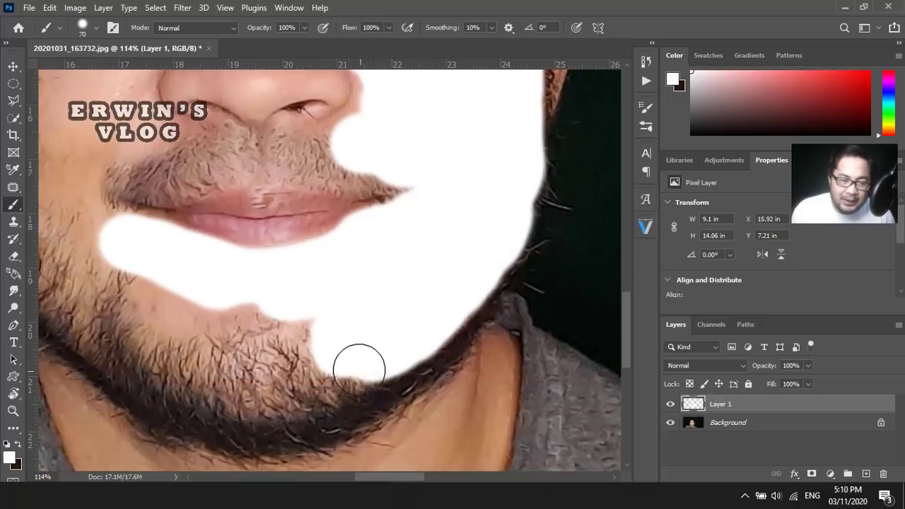
{"action": "mouse_move", "coordinate": [359, 366]}
{"action": "left_mouse_down"}
{"action": "mouse_move", "coordinate": [384, 364]}
{"action": "mouse_move", "coordinate": [358, 375]}
{"action": "mouse_move", "coordinate": [406, 339]}
{"action": "mouse_move", "coordinate": [304, 347]}
{"action": "mouse_move", "coordinate": [211, 322]}
{"action": "mouse_move", "coordinate": [261, 369]}
{"action": "mouse_move", "coordinate": [242, 384]}
{"action": "mouse_move", "coordinate": [309, 387]}
{"action": "mouse_move", "coordinate": [165, 360]}
{"action": "mouse_move", "coordinate": [162, 375]}
{"action": "mouse_move", "coordinate": [247, 404]}
{"action": "mouse_move", "coordinate": [323, 398]}
{"action": "mouse_move", "coordinate": [393, 354]}
{"action": "left_mouse_up"}
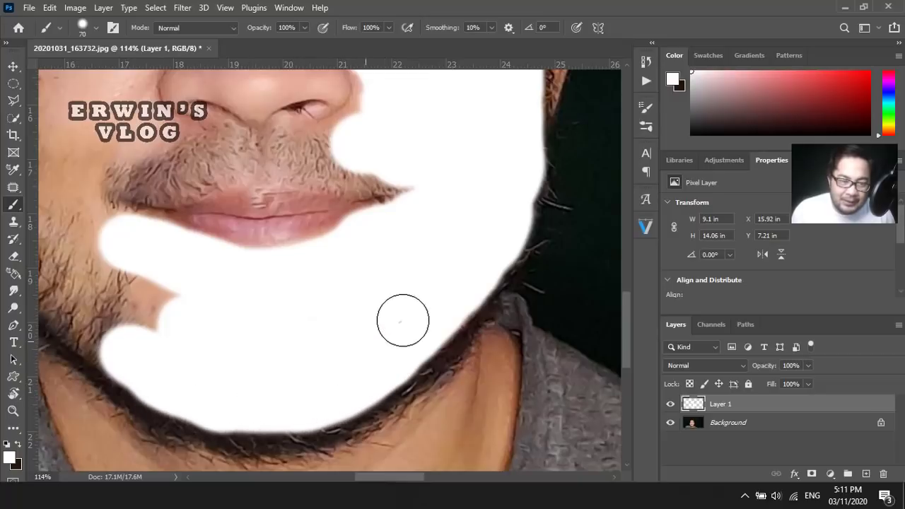
Step: Pan to the left side and paint white over the lower-left beard, jaw and upper cheek
{"action": "left_click_drag", "start_coordinate": [229, 362], "coordinate": [476, 380]}
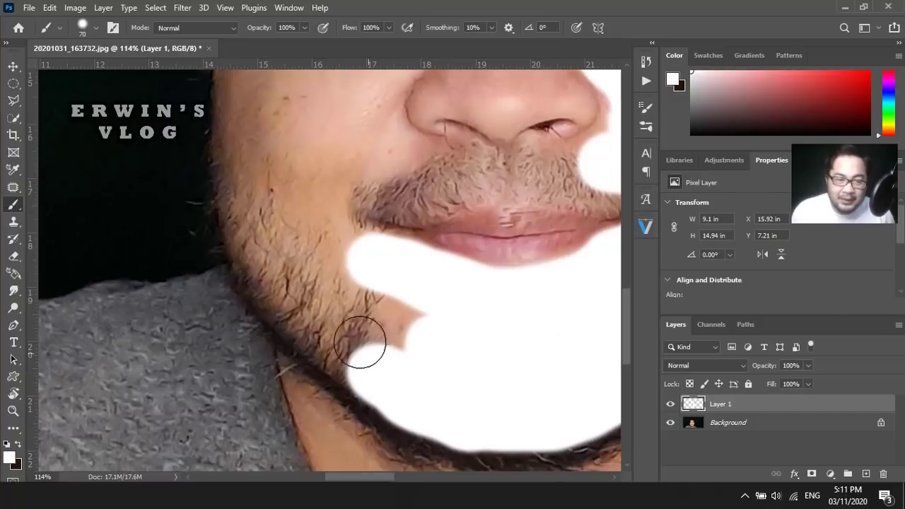
{"action": "mouse_move", "coordinate": [359, 342]}
{"action": "left_mouse_down"}
{"action": "mouse_move", "coordinate": [319, 307]}
{"action": "mouse_move", "coordinate": [300, 303]}
{"action": "mouse_move", "coordinate": [366, 356]}
{"action": "mouse_move", "coordinate": [350, 356]}
{"action": "mouse_move", "coordinate": [370, 370]}
{"action": "mouse_move", "coordinate": [432, 399]}
{"action": "mouse_move", "coordinate": [339, 283]}
{"action": "mouse_move", "coordinate": [366, 283]}
{"action": "left_mouse_up"}
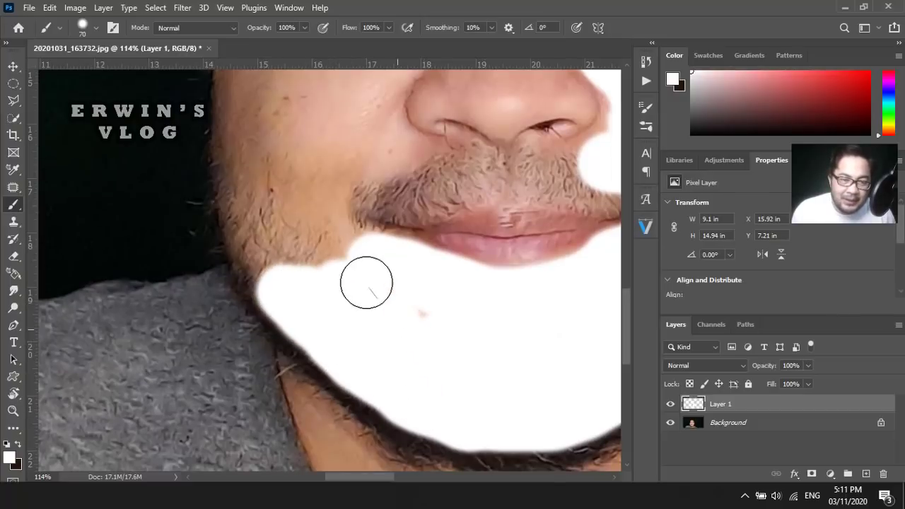
{"action": "mouse_move", "coordinate": [329, 246]}
{"action": "left_mouse_down"}
{"action": "mouse_move", "coordinate": [344, 259]}
{"action": "mouse_move", "coordinate": [249, 186]}
{"action": "mouse_move", "coordinate": [275, 280]}
{"action": "left_mouse_up"}
{"action": "scroll", "coordinate": [292, 283], "scroll_direction": "up", "scroll_amount": 3}
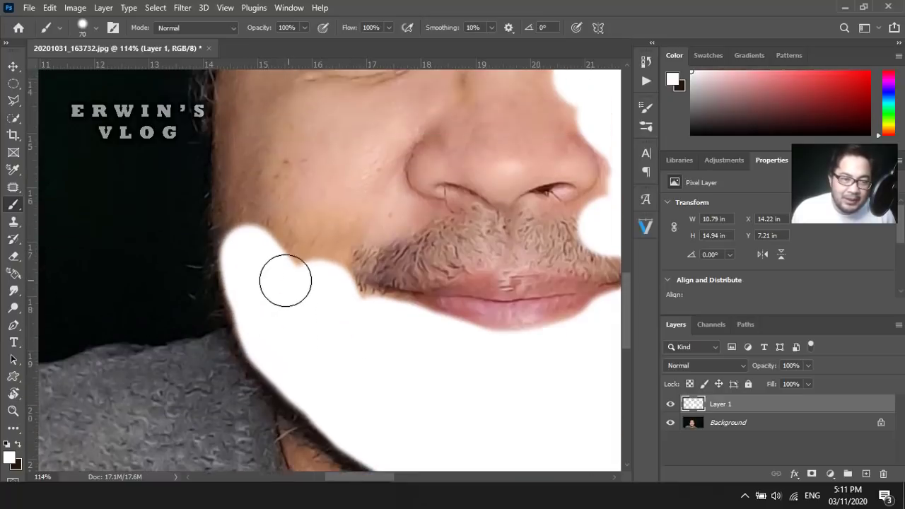
{"action": "scroll", "coordinate": [285, 280], "scroll_direction": "up", "scroll_amount": 2}
{"action": "mouse_move", "coordinate": [269, 224]}
{"action": "left_mouse_down"}
{"action": "mouse_move", "coordinate": [273, 205]}
{"action": "mouse_move", "coordinate": [255, 236]}
{"action": "mouse_move", "coordinate": [243, 219]}
{"action": "mouse_move", "coordinate": [244, 318]}
{"action": "left_mouse_up"}
{"action": "mouse_move", "coordinate": [288, 244]}
{"action": "left_mouse_down"}
{"action": "mouse_move", "coordinate": [309, 318]}
{"action": "mouse_move", "coordinate": [335, 290]}
{"action": "mouse_move", "coordinate": [314, 319]}
{"action": "mouse_move", "coordinate": [349, 328]}
{"action": "mouse_move", "coordinate": [360, 364]}
{"action": "mouse_move", "coordinate": [386, 281]}
{"action": "mouse_move", "coordinate": [388, 313]}
{"action": "mouse_move", "coordinate": [418, 300]}
{"action": "mouse_move", "coordinate": [305, 184]}
{"action": "mouse_move", "coordinate": [300, 229]}
{"action": "left_mouse_up"}
Step: Paint white down the left side of the face and under the left eye
{"action": "scroll", "coordinate": [301, 229], "scroll_direction": "up", "scroll_amount": 4}
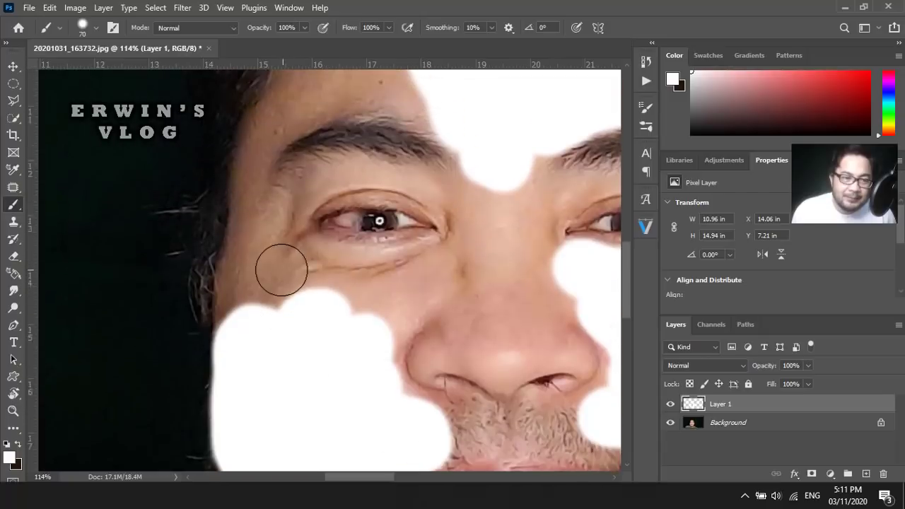
{"action": "scroll", "coordinate": [281, 262], "scroll_direction": "up", "scroll_amount": 2}
{"action": "scroll", "coordinate": [307, 177], "scroll_direction": "up", "scroll_amount": 1}
{"action": "mouse_move", "coordinate": [309, 141]}
{"action": "left_mouse_down"}
{"action": "mouse_move", "coordinate": [331, 98]}
{"action": "mouse_move", "coordinate": [256, 238]}
{"action": "mouse_move", "coordinate": [235, 413]}
{"action": "mouse_move", "coordinate": [269, 435]}
{"action": "left_mouse_up"}
{"action": "scroll", "coordinate": [290, 388], "scroll_direction": "down", "scroll_amount": 2}
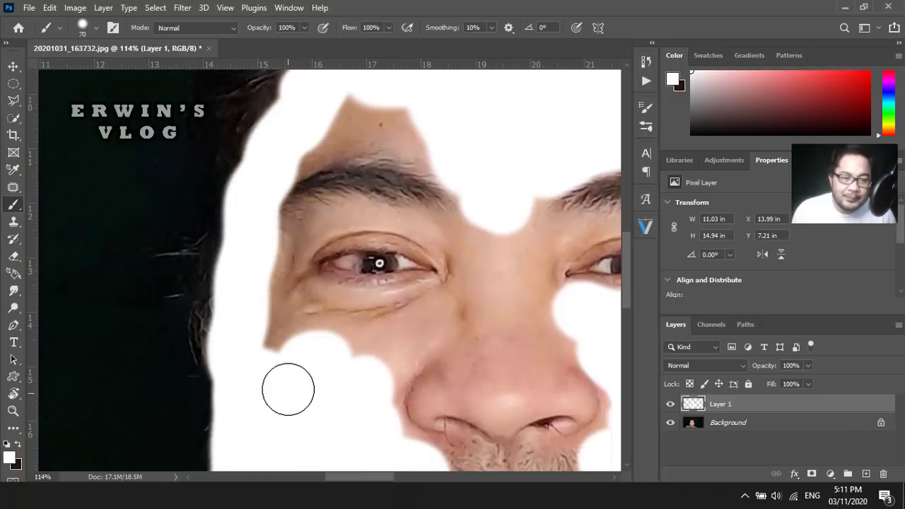
{"action": "mouse_move", "coordinate": [289, 389]}
{"action": "left_mouse_down"}
{"action": "mouse_move", "coordinate": [285, 356]}
{"action": "mouse_move", "coordinate": [308, 341]}
{"action": "left_mouse_up"}
{"action": "mouse_move", "coordinate": [335, 338]}
{"action": "left_mouse_down"}
{"action": "mouse_move", "coordinate": [440, 307]}
{"action": "mouse_move", "coordinate": [396, 323]}
{"action": "mouse_move", "coordinate": [288, 317]}
{"action": "mouse_move", "coordinate": [297, 330]}
{"action": "left_mouse_up"}
Step: Cover the skin above and between the eyebrows, then around the left eye at brush size 40
{"action": "scroll", "coordinate": [473, 282], "scroll_direction": "up", "scroll_amount": 1}
{"action": "mouse_move", "coordinate": [472, 281]}
{"action": "left_mouse_down"}
{"action": "mouse_move", "coordinate": [445, 192]}
{"action": "mouse_move", "coordinate": [384, 166]}
{"action": "mouse_move", "coordinate": [366, 141]}
{"action": "mouse_move", "coordinate": [326, 154]}
{"action": "mouse_move", "coordinate": [289, 185]}
{"action": "mouse_move", "coordinate": [333, 158]}
{"action": "mouse_move", "coordinate": [403, 160]}
{"action": "left_mouse_up"}
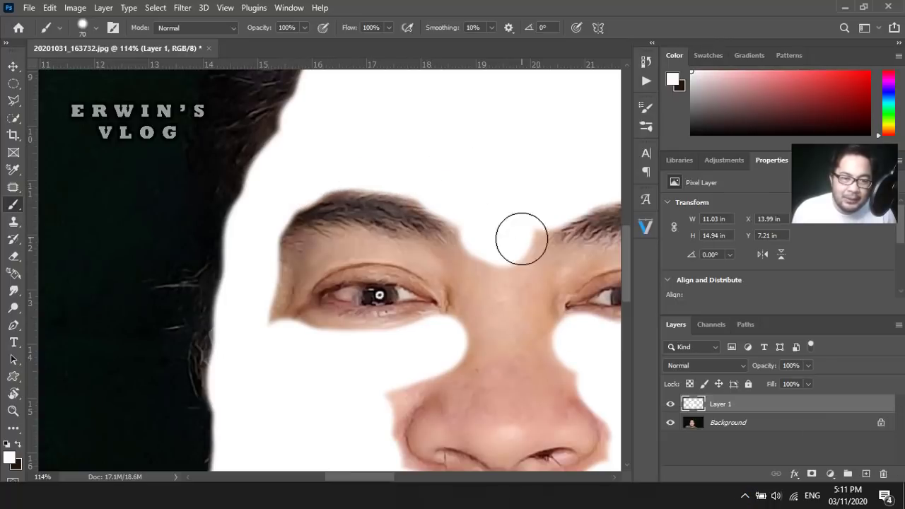
{"action": "left_click_drag", "start_coordinate": [521, 239], "coordinate": [485, 281]}
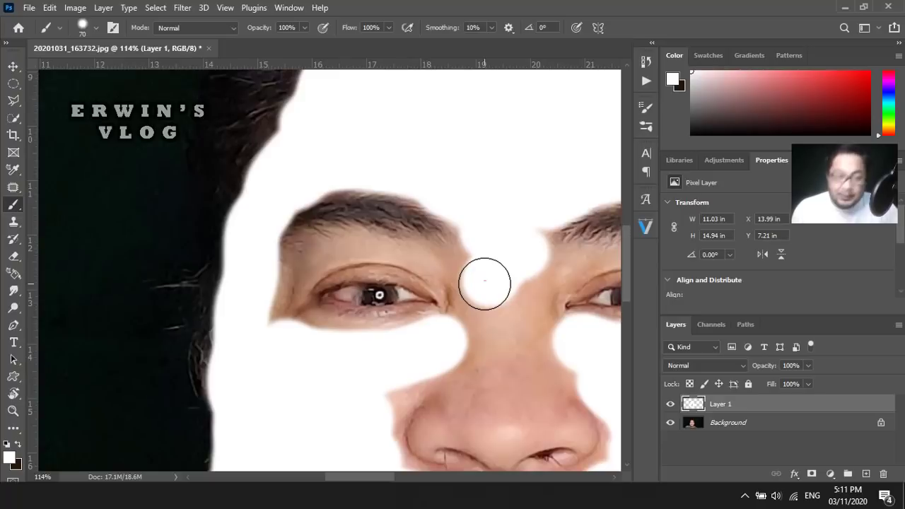
{"action": "key", "text": "bracketleft"}
{"action": "key", "text": "bracketleft"}
{"action": "key", "text": "bracketleft"}
{"action": "mouse_move", "coordinate": [462, 267]}
{"action": "left_mouse_down"}
{"action": "mouse_move", "coordinate": [460, 252]}
{"action": "mouse_move", "coordinate": [418, 256]}
{"action": "mouse_move", "coordinate": [343, 242]}
{"action": "mouse_move", "coordinate": [313, 247]}
{"action": "mouse_move", "coordinate": [273, 273]}
{"action": "mouse_move", "coordinate": [270, 311]}
{"action": "mouse_move", "coordinate": [283, 297]}
{"action": "mouse_move", "coordinate": [289, 309]}
{"action": "mouse_move", "coordinate": [309, 264]}
{"action": "mouse_move", "coordinate": [398, 250]}
{"action": "mouse_move", "coordinate": [451, 271]}
{"action": "mouse_move", "coordinate": [467, 293]}
{"action": "mouse_move", "coordinate": [445, 333]}
{"action": "mouse_move", "coordinate": [455, 287]}
{"action": "mouse_move", "coordinate": [430, 264]}
{"action": "mouse_move", "coordinate": [448, 279]}
{"action": "mouse_move", "coordinate": [412, 262]}
{"action": "mouse_move", "coordinate": [459, 295]}
{"action": "mouse_move", "coordinate": [417, 329]}
{"action": "mouse_move", "coordinate": [301, 323]}
{"action": "mouse_move", "coordinate": [305, 274]}
{"action": "left_mouse_up"}
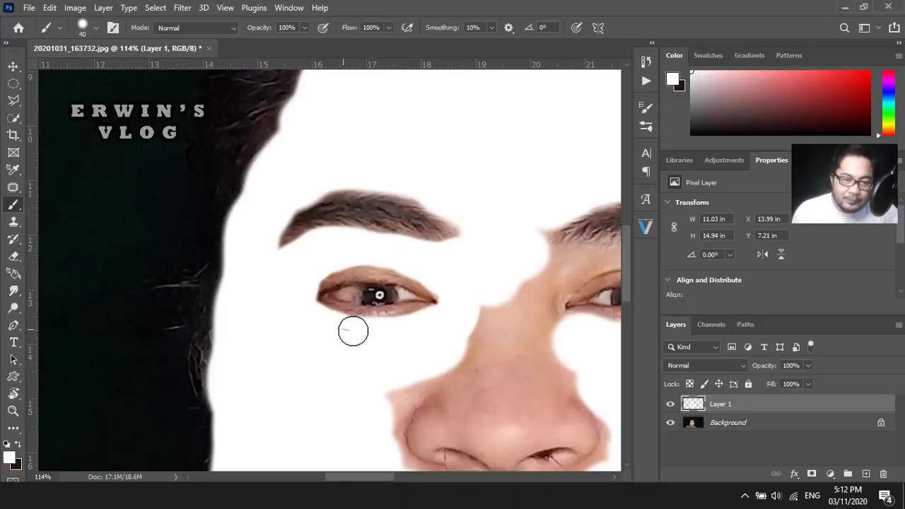
Step: Paint white over the nose bridge, inner eyebrows, nose edge and mustache, then fit the image
{"action": "mouse_move", "coordinate": [509, 306]}
{"action": "left_mouse_down"}
{"action": "mouse_move", "coordinate": [501, 347]}
{"action": "mouse_move", "coordinate": [491, 313]}
{"action": "mouse_move", "coordinate": [451, 378]}
{"action": "mouse_move", "coordinate": [418, 389]}
{"action": "mouse_move", "coordinate": [404, 420]}
{"action": "mouse_move", "coordinate": [519, 333]}
{"action": "mouse_move", "coordinate": [554, 265]}
{"action": "mouse_move", "coordinate": [521, 335]}
{"action": "mouse_move", "coordinate": [336, 262]}
{"action": "left_mouse_up"}
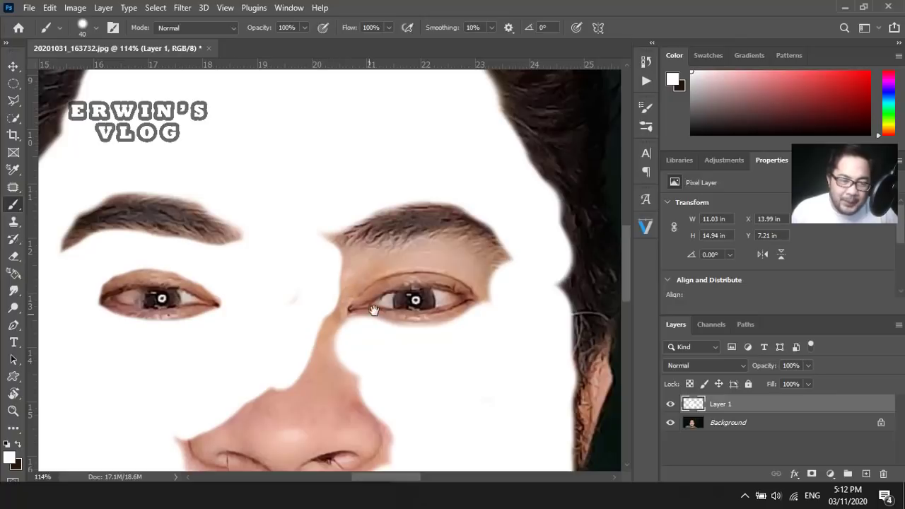
{"action": "left_click_drag", "start_coordinate": [436, 271], "coordinate": [461, 271]}
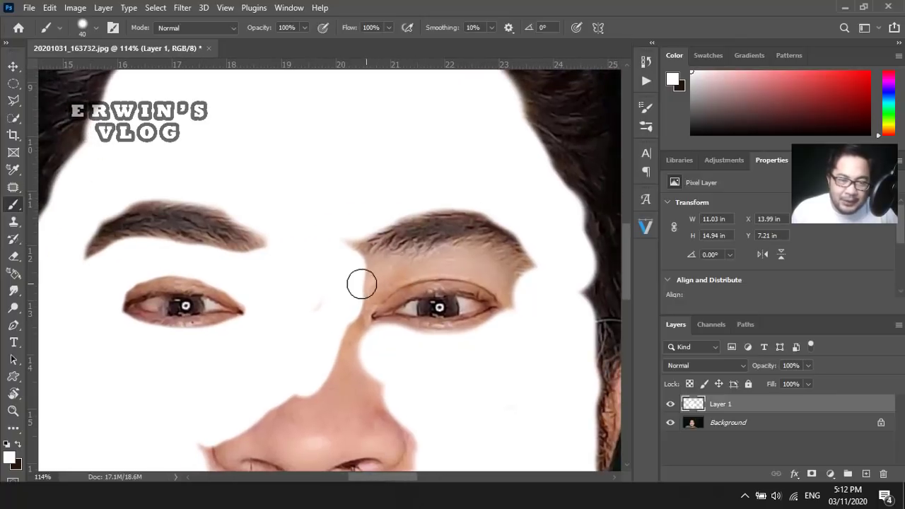
{"action": "mouse_move", "coordinate": [360, 280]}
{"action": "left_mouse_down"}
{"action": "mouse_move", "coordinate": [349, 253]}
{"action": "mouse_move", "coordinate": [346, 268]}
{"action": "mouse_move", "coordinate": [505, 257]}
{"action": "mouse_move", "coordinate": [519, 271]}
{"action": "mouse_move", "coordinate": [501, 276]}
{"action": "mouse_move", "coordinate": [515, 299]}
{"action": "mouse_move", "coordinate": [488, 268]}
{"action": "mouse_move", "coordinate": [394, 273]}
{"action": "mouse_move", "coordinate": [347, 319]}
{"action": "mouse_move", "coordinate": [434, 349]}
{"action": "mouse_move", "coordinate": [512, 327]}
{"action": "mouse_move", "coordinate": [448, 350]}
{"action": "mouse_move", "coordinate": [339, 358]}
{"action": "mouse_move", "coordinate": [311, 382]}
{"action": "mouse_move", "coordinate": [329, 372]}
{"action": "mouse_move", "coordinate": [370, 386]}
{"action": "mouse_move", "coordinate": [394, 404]}
{"action": "mouse_move", "coordinate": [418, 444]}
{"action": "mouse_move", "coordinate": [396, 408]}
{"action": "mouse_move", "coordinate": [361, 413]}
{"action": "mouse_move", "coordinate": [358, 384]}
{"action": "mouse_move", "coordinate": [242, 404]}
{"action": "mouse_move", "coordinate": [219, 417]}
{"action": "left_mouse_up"}
{"action": "scroll", "coordinate": [347, 342], "scroll_direction": "down", "scroll_amount": 1}
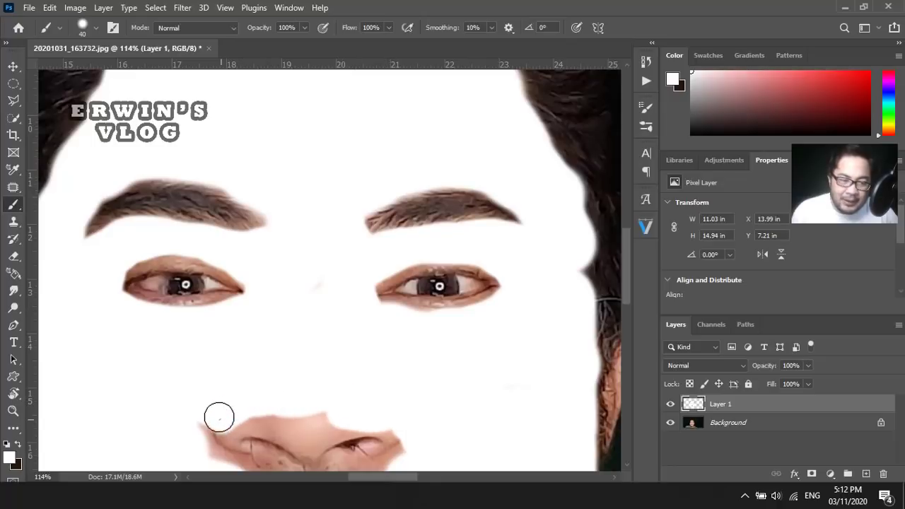
{"action": "scroll", "coordinate": [222, 384], "scroll_direction": "down", "scroll_amount": 2}
{"action": "scroll", "coordinate": [222, 376], "scroll_direction": "down", "scroll_amount": 2}
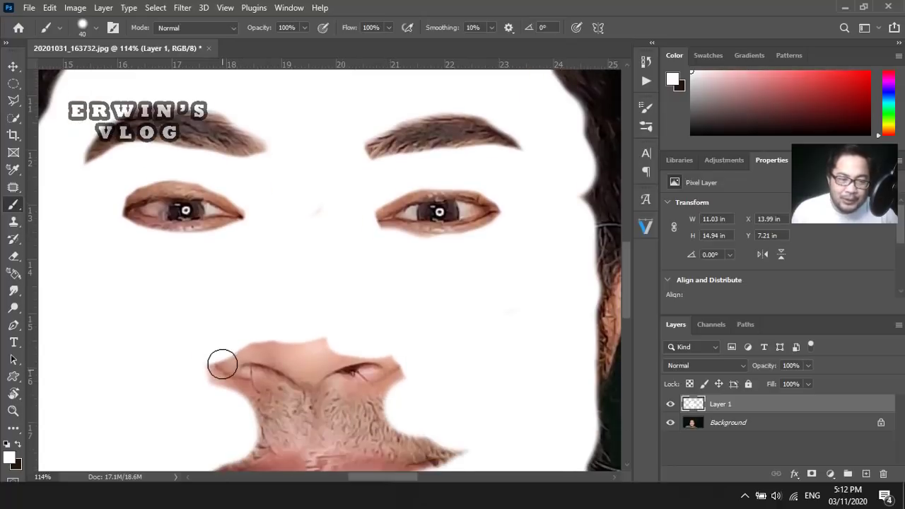
{"action": "mouse_move", "coordinate": [222, 363]}
{"action": "left_mouse_down"}
{"action": "mouse_move", "coordinate": [202, 363]}
{"action": "mouse_move", "coordinate": [238, 396]}
{"action": "mouse_move", "coordinate": [224, 386]}
{"action": "mouse_move", "coordinate": [226, 354]}
{"action": "mouse_move", "coordinate": [309, 343]}
{"action": "mouse_move", "coordinate": [309, 359]}
{"action": "mouse_move", "coordinate": [286, 358]}
{"action": "mouse_move", "coordinate": [323, 350]}
{"action": "mouse_move", "coordinate": [405, 360]}
{"action": "mouse_move", "coordinate": [378, 388]}
{"action": "mouse_move", "coordinate": [306, 404]}
{"action": "mouse_move", "coordinate": [232, 392]}
{"action": "mouse_move", "coordinate": [244, 388]}
{"action": "mouse_move", "coordinate": [219, 366]}
{"action": "mouse_move", "coordinate": [248, 367]}
{"action": "left_mouse_up"}
{"action": "scroll", "coordinate": [247, 367], "scroll_direction": "down", "scroll_amount": 2}
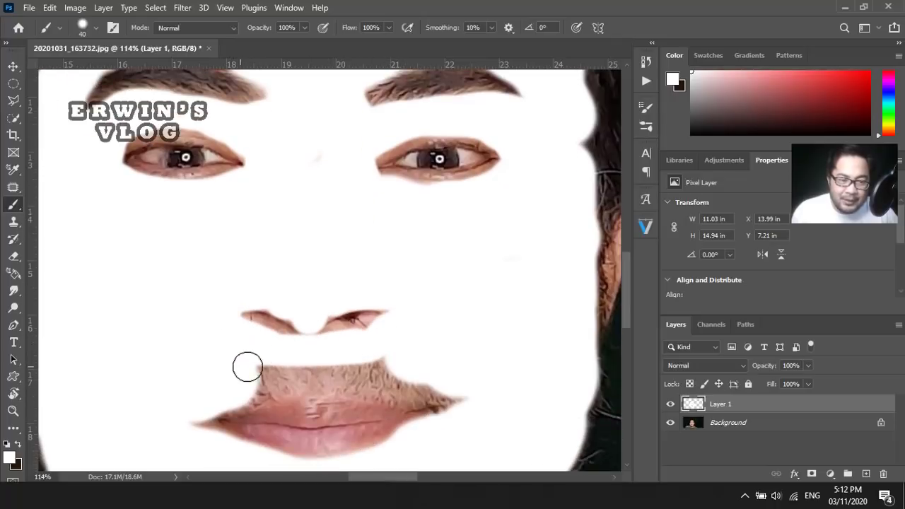
{"action": "mouse_move", "coordinate": [307, 355]}
{"action": "left_mouse_down"}
{"action": "mouse_move", "coordinate": [317, 368]}
{"action": "mouse_move", "coordinate": [242, 384]}
{"action": "mouse_move", "coordinate": [188, 414]}
{"action": "mouse_move", "coordinate": [224, 398]}
{"action": "mouse_move", "coordinate": [388, 365]}
{"action": "mouse_move", "coordinate": [459, 400]}
{"action": "mouse_move", "coordinate": [279, 384]}
{"action": "mouse_move", "coordinate": [428, 396]}
{"action": "mouse_move", "coordinate": [418, 439]}
{"action": "left_mouse_up"}
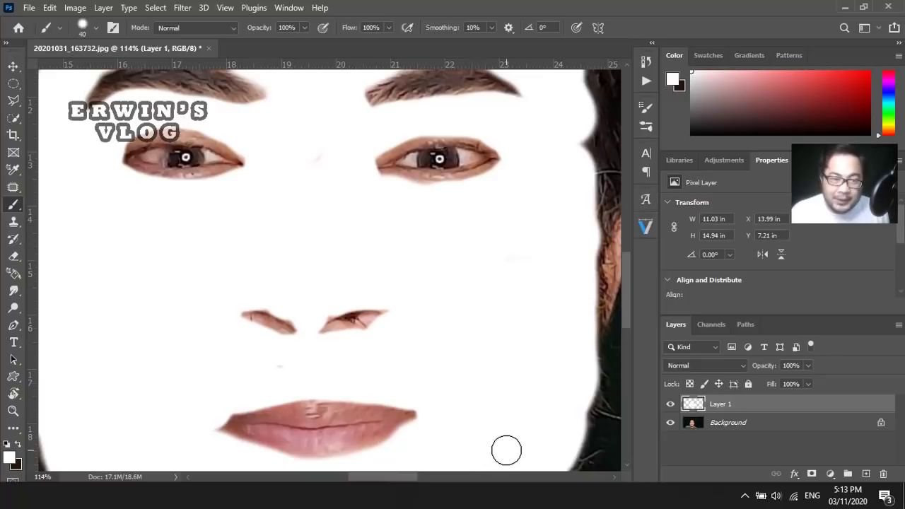
{"action": "key", "text": "ctrl+0"}
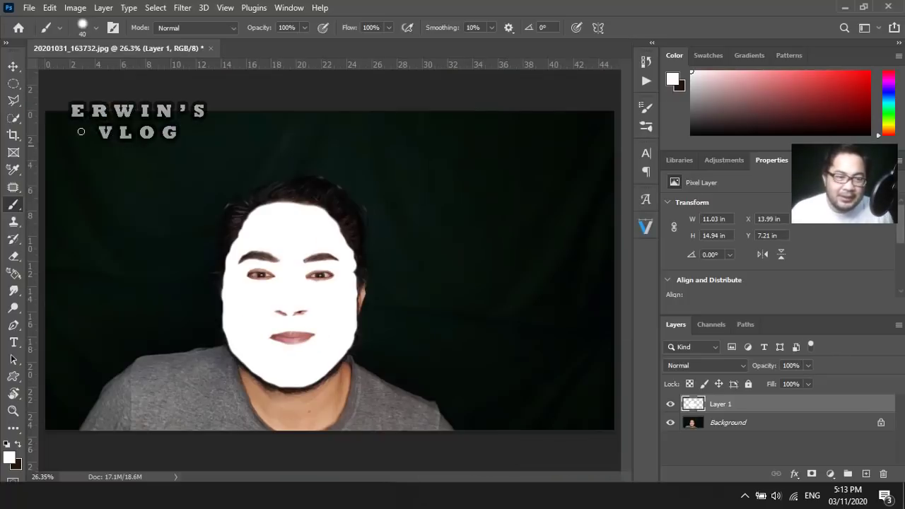
Step: With the Move tool, toggle Layer 1's visibility to compare the face with and without white
{"action": "left_click", "coordinate": [13, 66]}
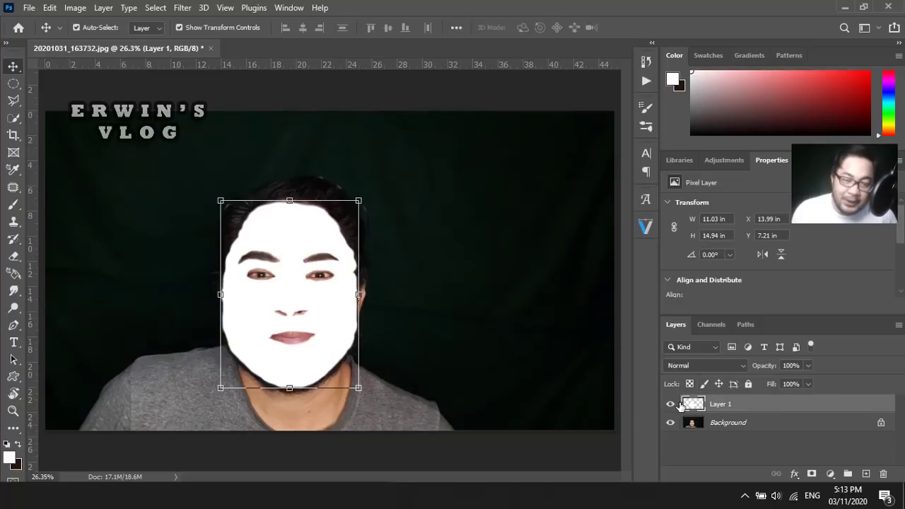
{"action": "left_click", "coordinate": [671, 405]}
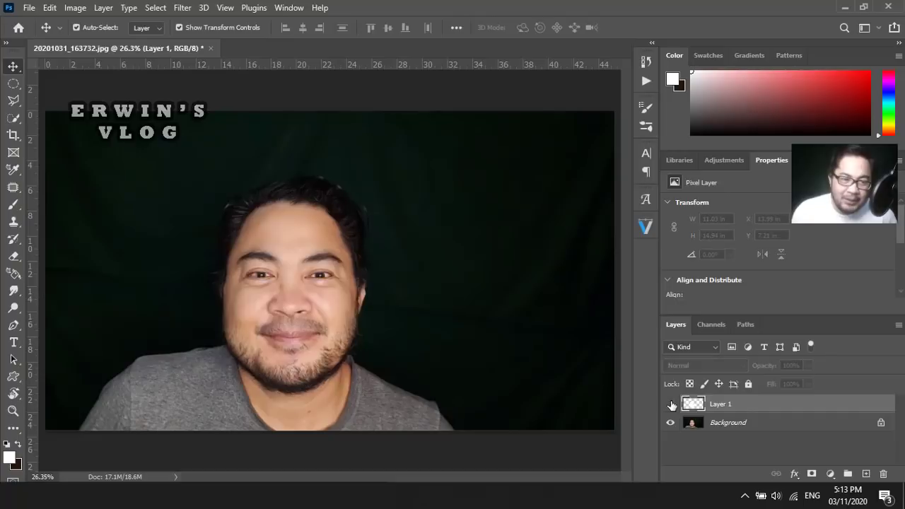
{"action": "left_click", "coordinate": [670, 404]}
{"action": "left_click", "coordinate": [671, 405]}
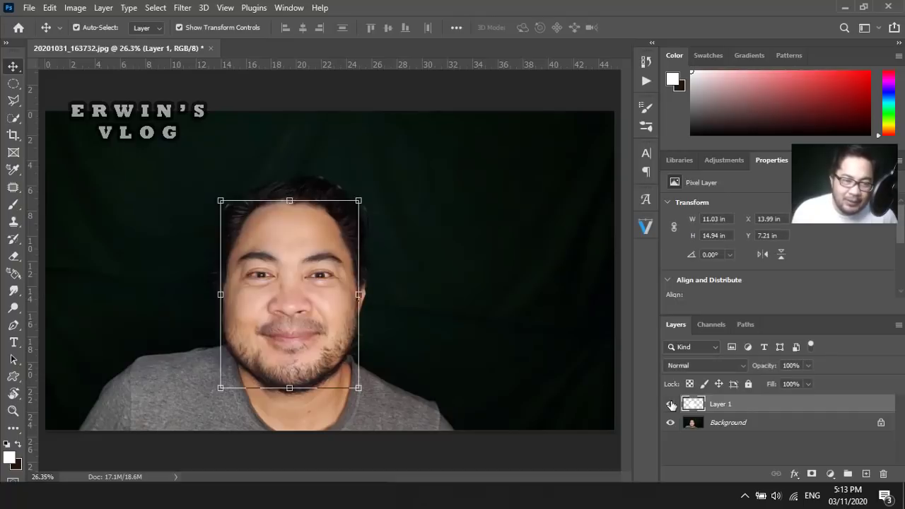
{"action": "left_click", "coordinate": [671, 404]}
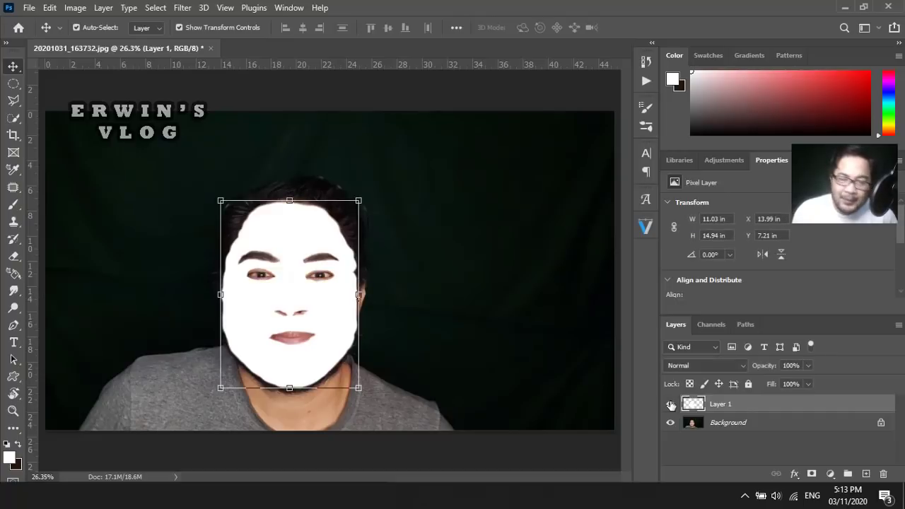
Step: Preview blend modes from Multiply through Difference and settle Layer 1 on Soft Light
{"action": "left_click", "coordinate": [703, 368]}
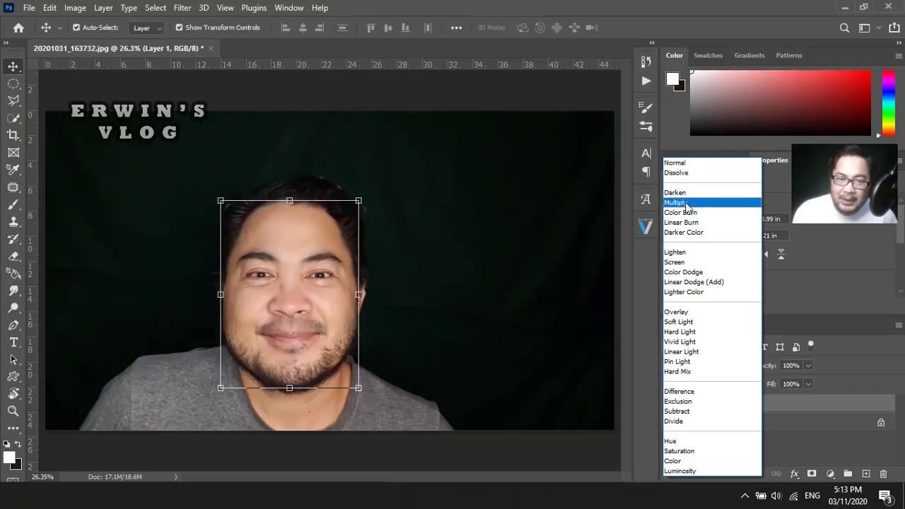
{"action": "left_click", "coordinate": [686, 203]}
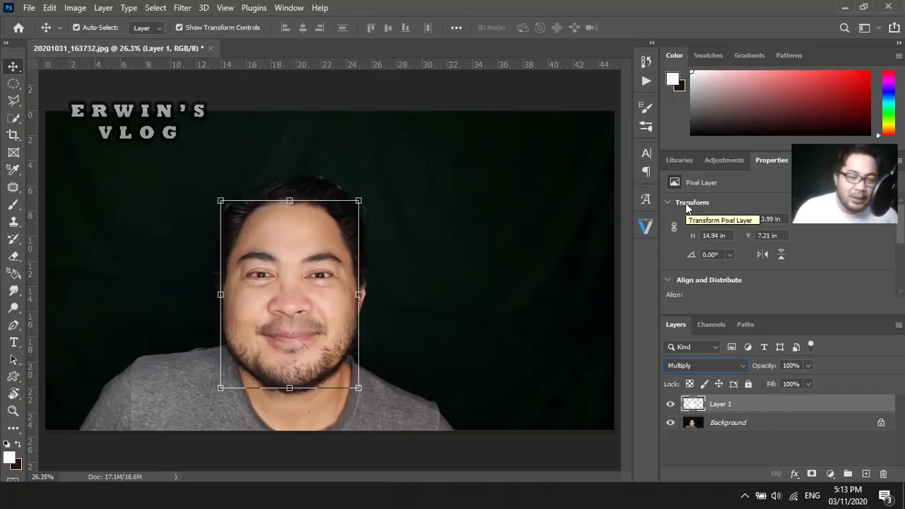
{"action": "key", "text": "Down"}
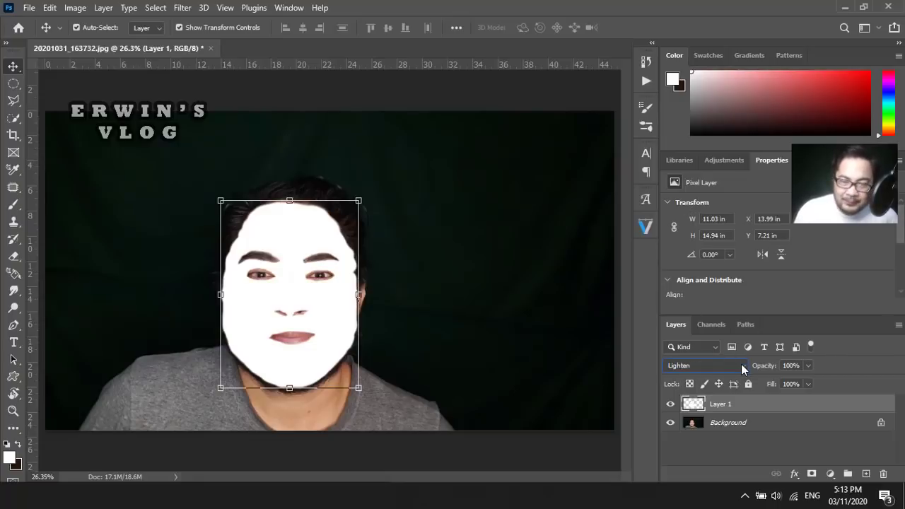
{"action": "key", "text": "Up"}
{"action": "key", "text": "Down"}
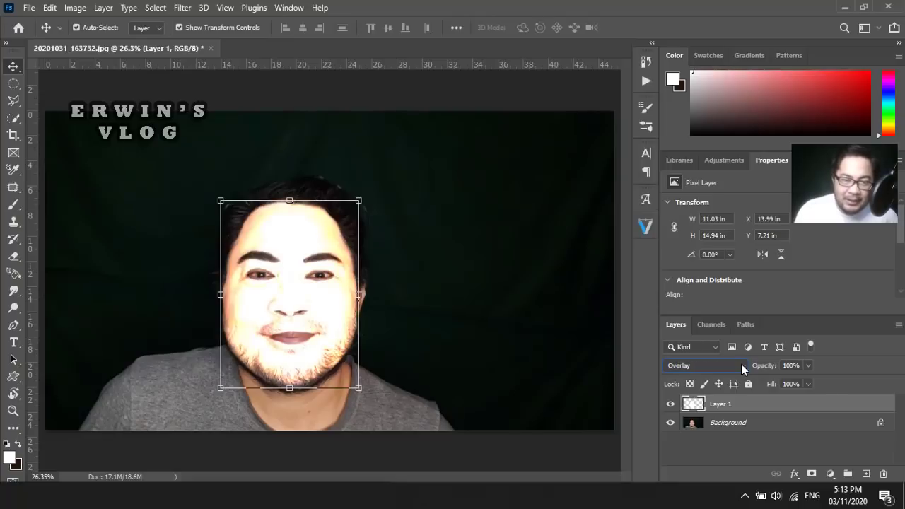
{"action": "key", "text": "Down"}
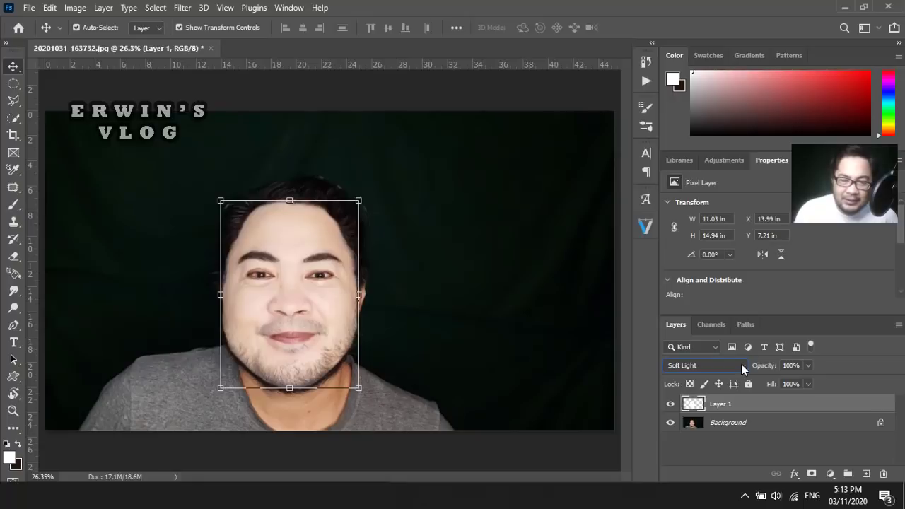
{"action": "key", "text": "Up"}
{"action": "key", "text": "Down"}
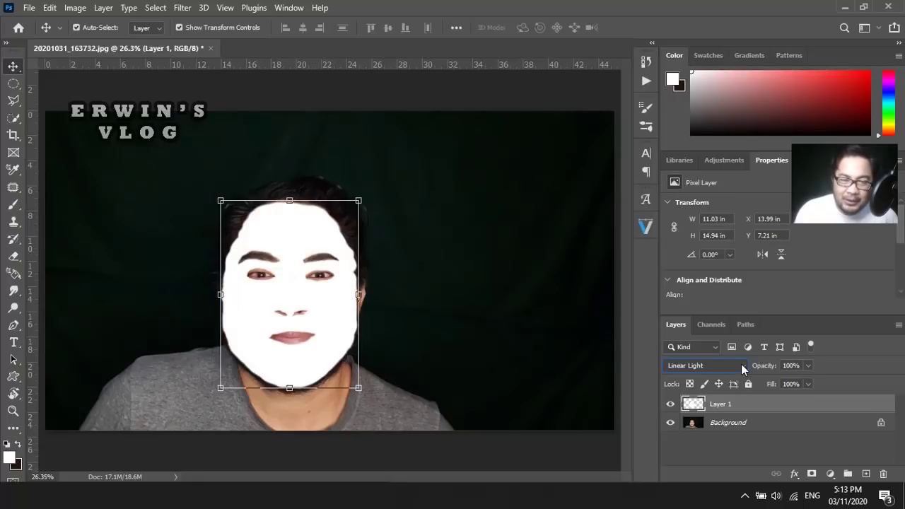
{"action": "key", "text": "Down"}
{"action": "key", "text": "Down"}
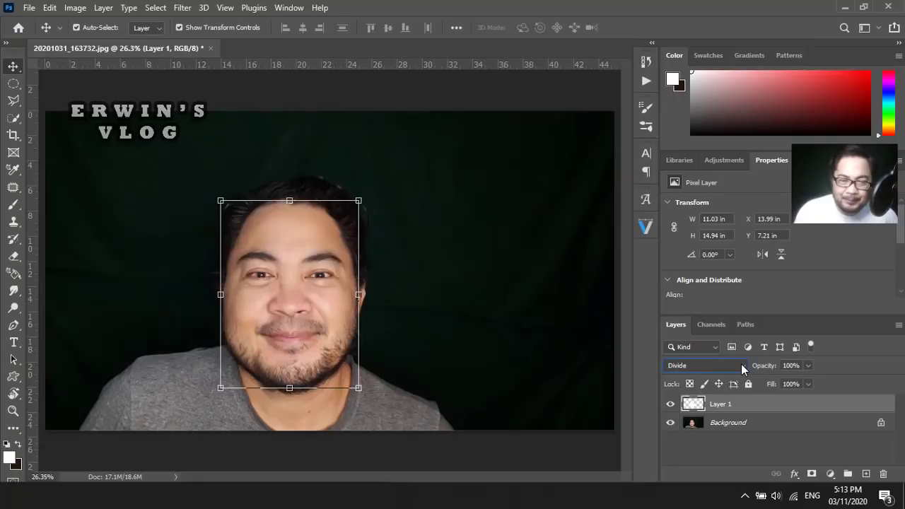
{"action": "key", "text": "Up"}
{"action": "key", "text": "Up"}
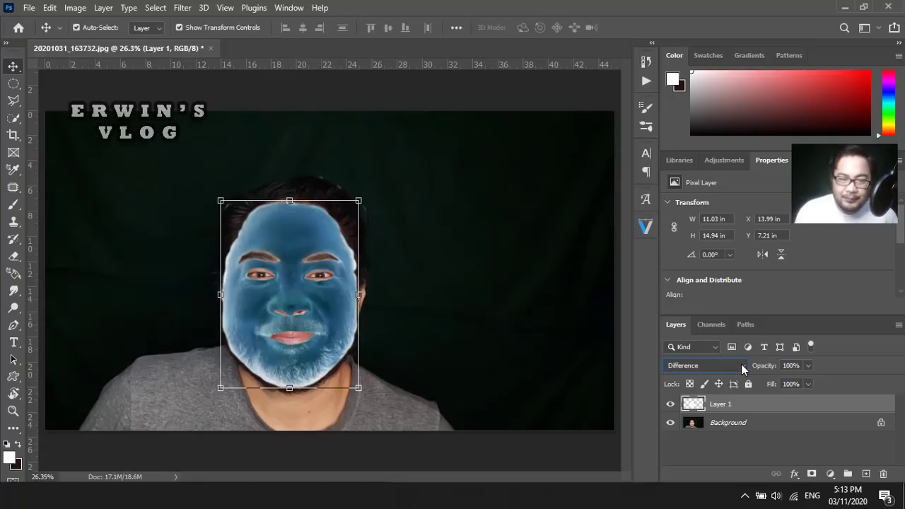
{"action": "left_click", "coordinate": [724, 369]}
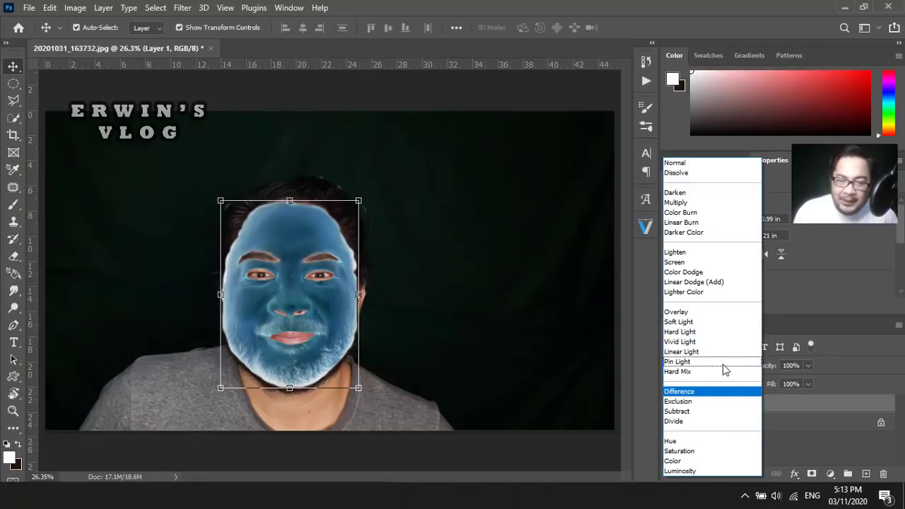
{"action": "left_click", "coordinate": [679, 322]}
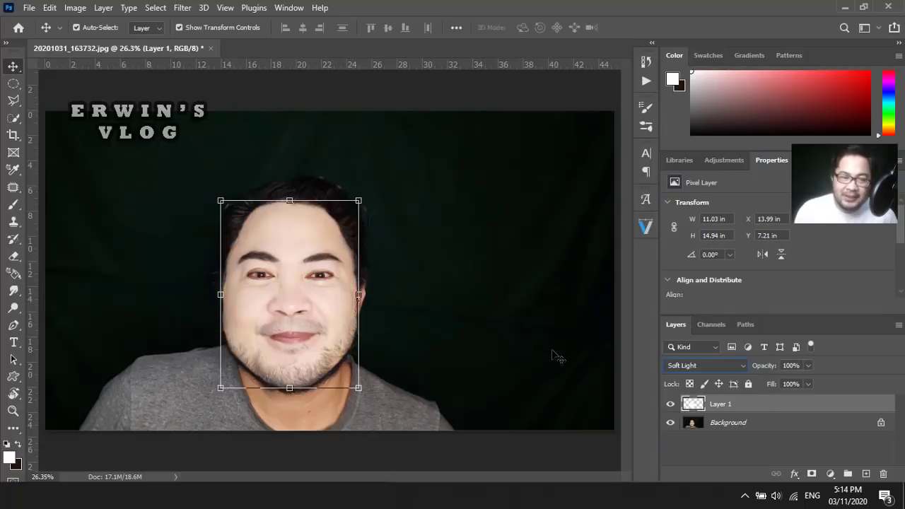
{"action": "left_click", "coordinate": [527, 347]}
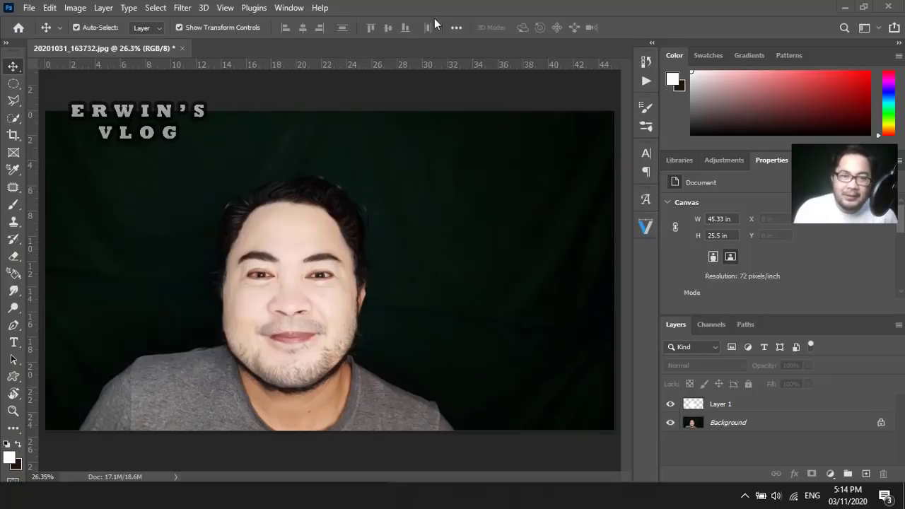
Step: Paste the Philippine flag above Layer 1, enlarge it to cover the face, and shift it right
{"action": "left_click", "coordinate": [785, 410]}
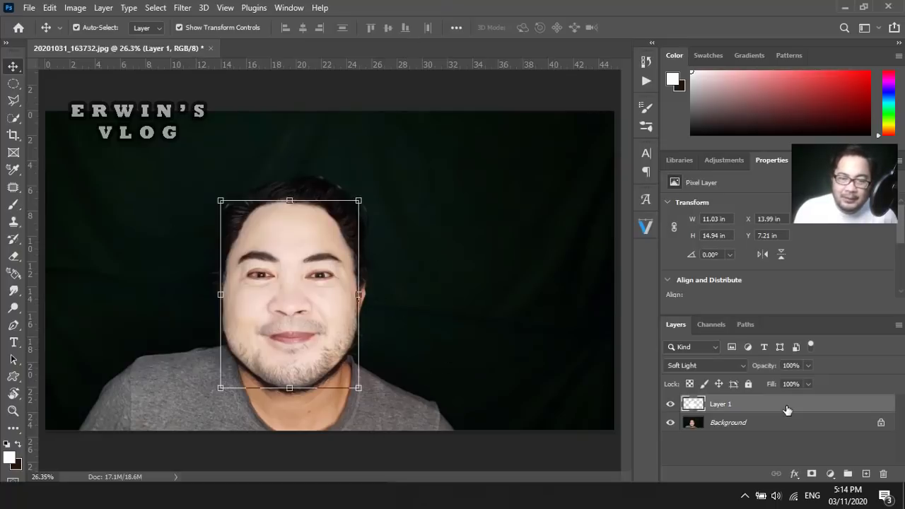
{"action": "key", "text": "ctrl+v"}
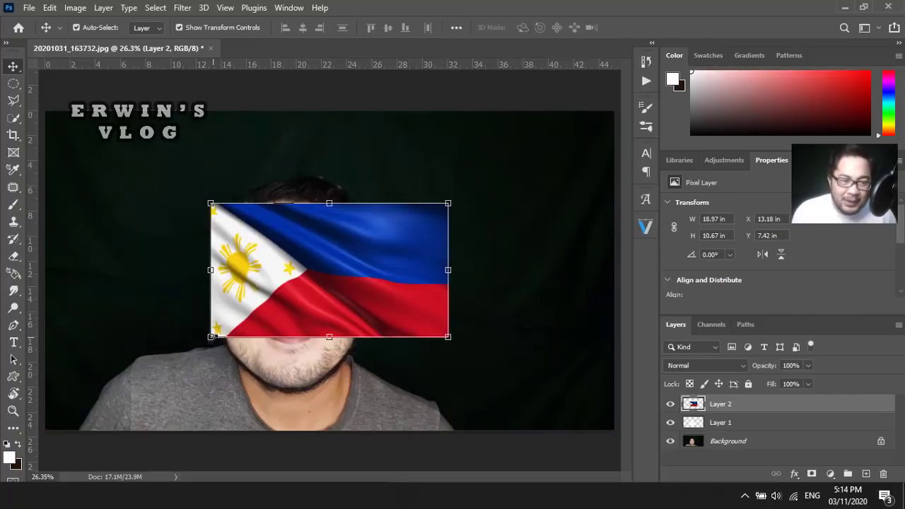
{"action": "left_click_drag", "start_coordinate": [198, 353], "coordinate": [130, 404]}
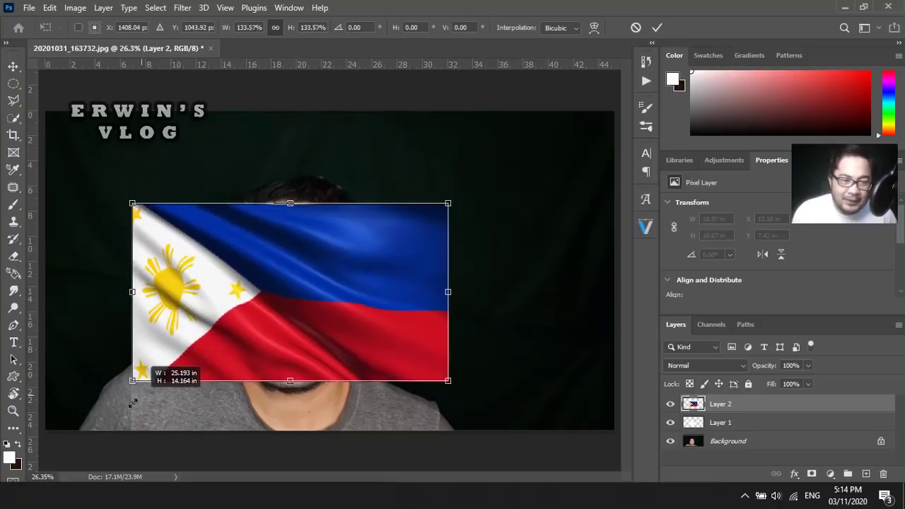
{"action": "key", "text": "Return"}
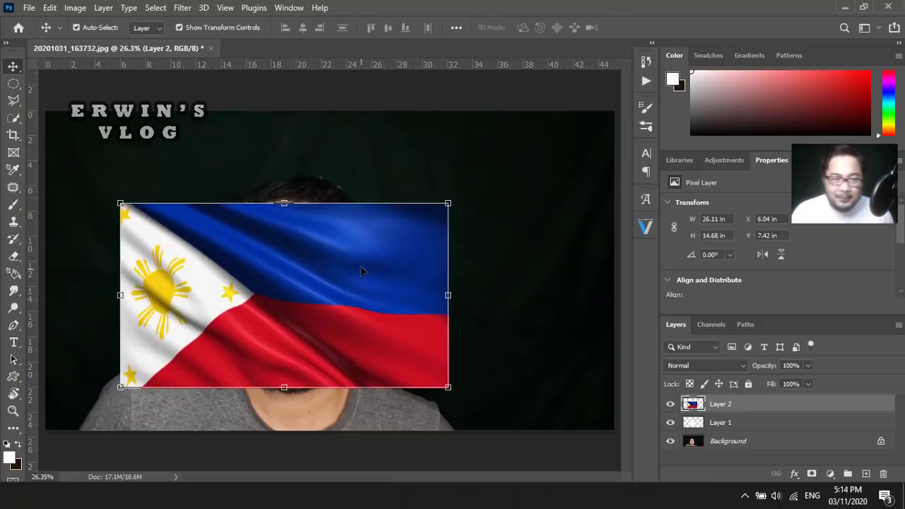
{"action": "left_click_drag", "start_coordinate": [342, 271], "coordinate": [366, 271]}
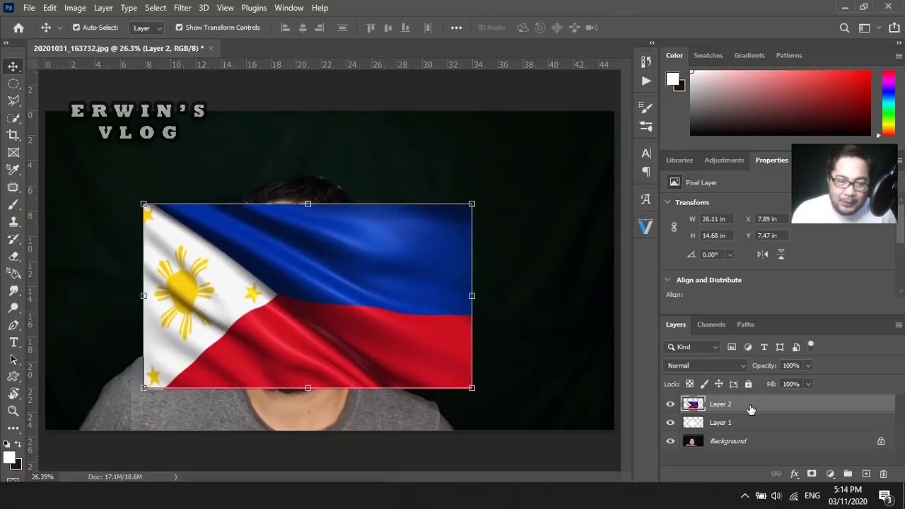
{"action": "left_click", "coordinate": [710, 366]}
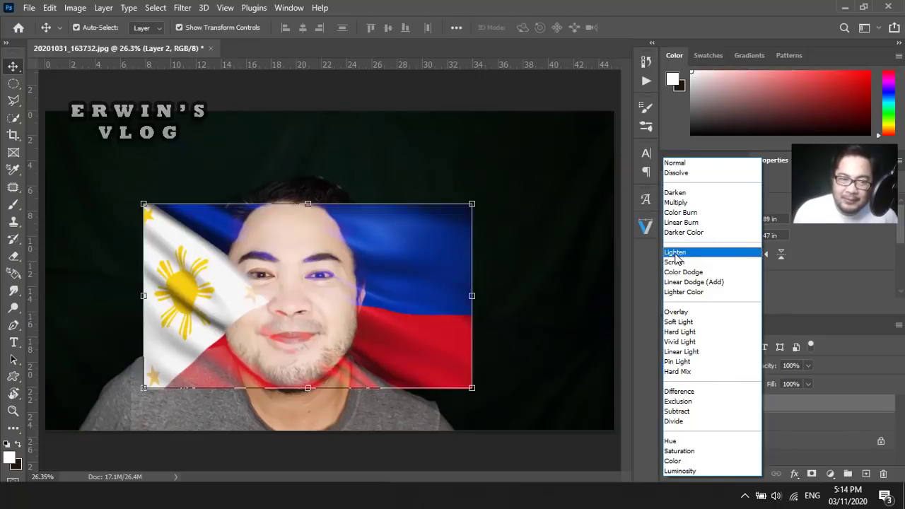
Step: Set the flag layer to Overlay and reposition it over the face at X 12.43 in, Y 7.54 in
{"action": "left_click", "coordinate": [677, 312]}
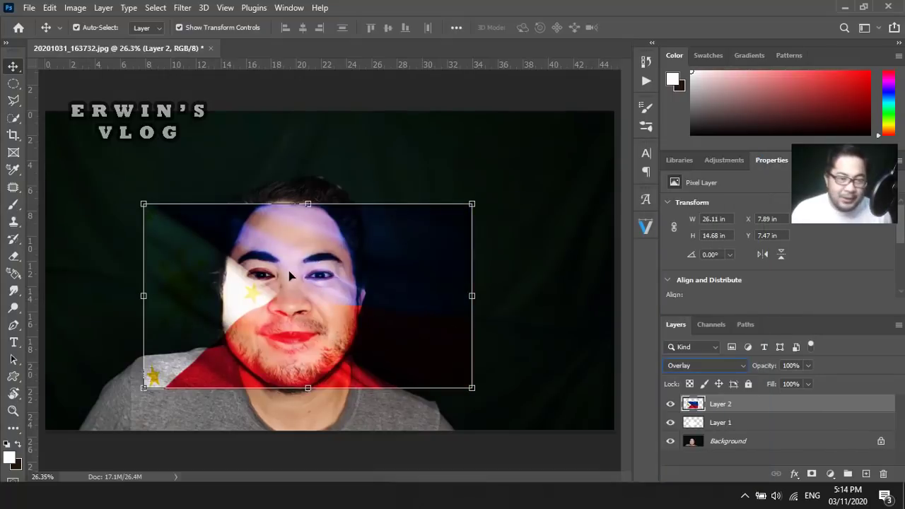
{"action": "left_click_drag", "start_coordinate": [226, 242], "coordinate": [297, 238]}
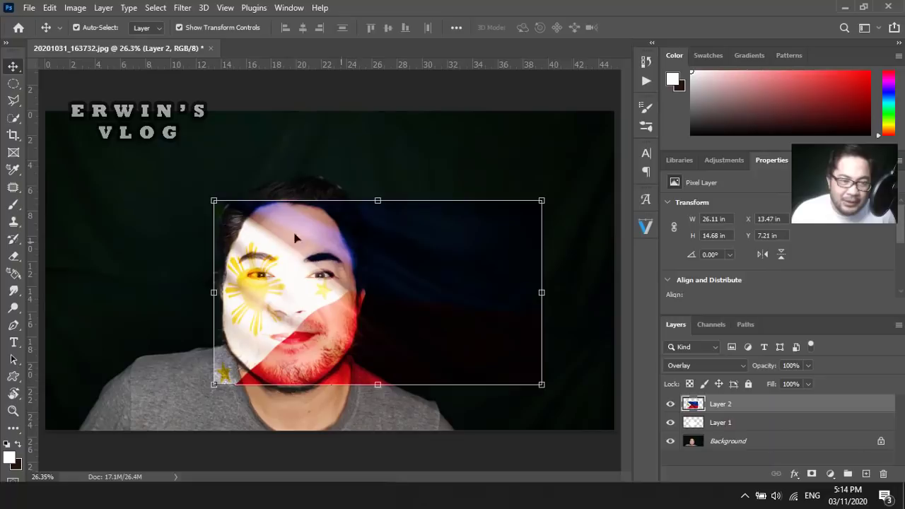
{"action": "left_click_drag", "start_coordinate": [215, 200], "coordinate": [215, 202]}
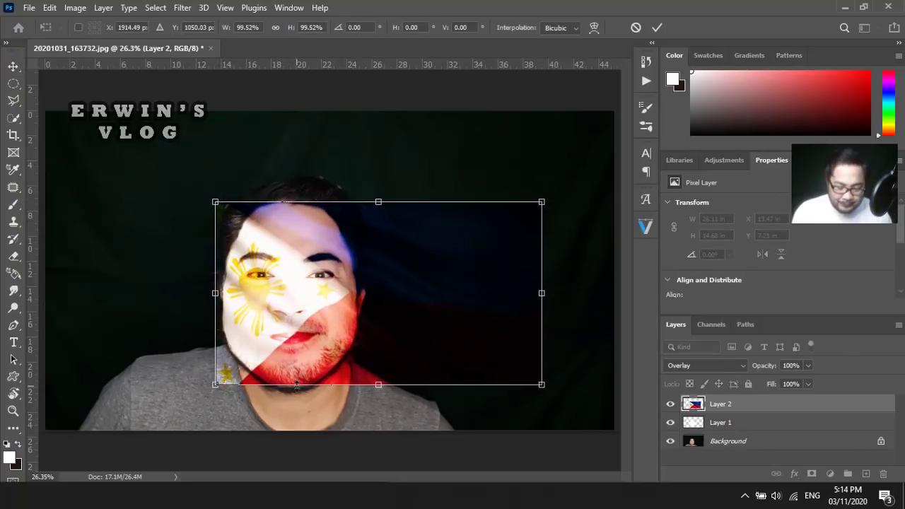
{"action": "scroll", "coordinate": [306, 382], "scroll_direction": "up", "scroll_amount": 3}
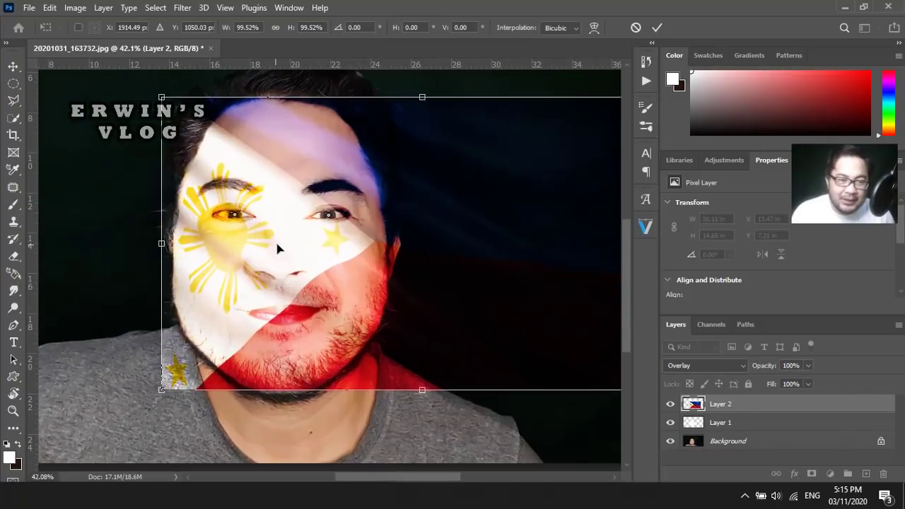
{"action": "key", "text": "Return"}
{"action": "mouse_move", "coordinate": [333, 260]}
{"action": "left_mouse_down"}
{"action": "mouse_move", "coordinate": [269, 261]}
{"action": "mouse_move", "coordinate": [278, 257]}
{"action": "mouse_move", "coordinate": [279, 269]}
{"action": "left_mouse_up"}
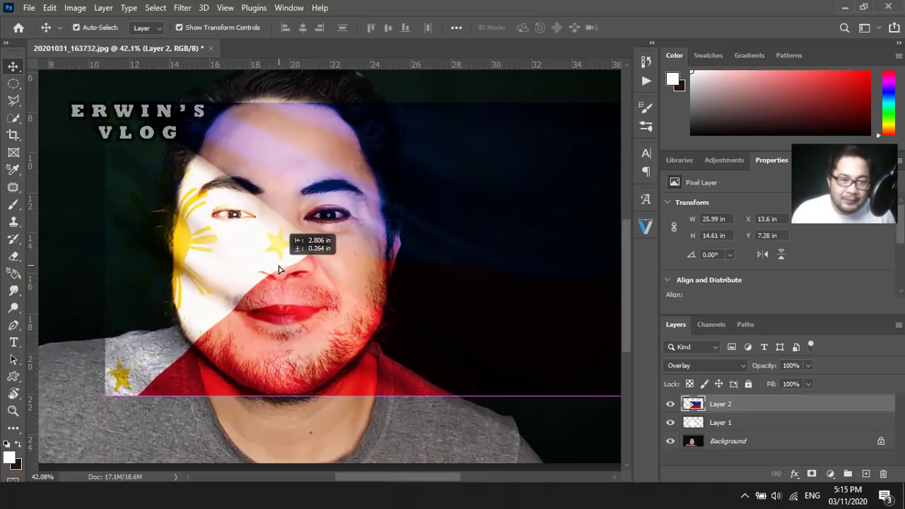
{"action": "left_click_drag", "start_coordinate": [278, 266], "coordinate": [312, 270]}
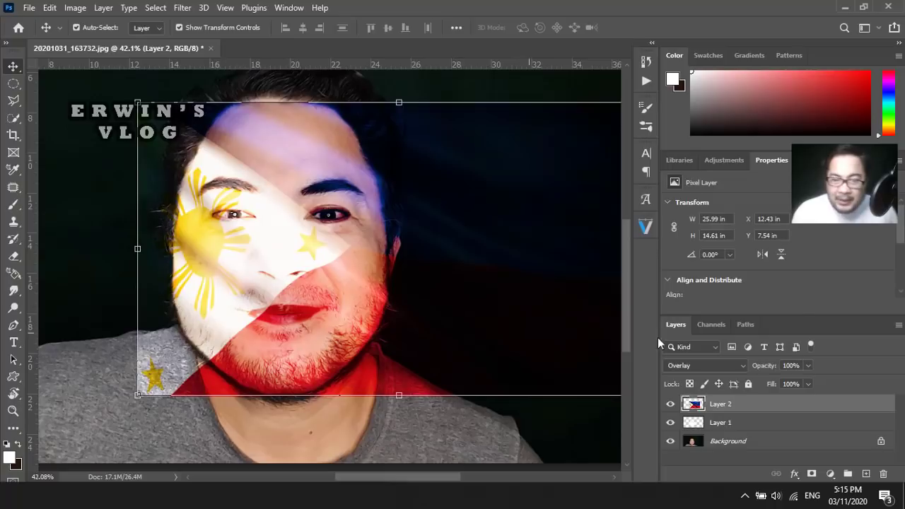
Step: Switch the flag layer to Darken, slide it over the face, and lower its opacity to 72%
{"action": "left_click", "coordinate": [695, 369]}
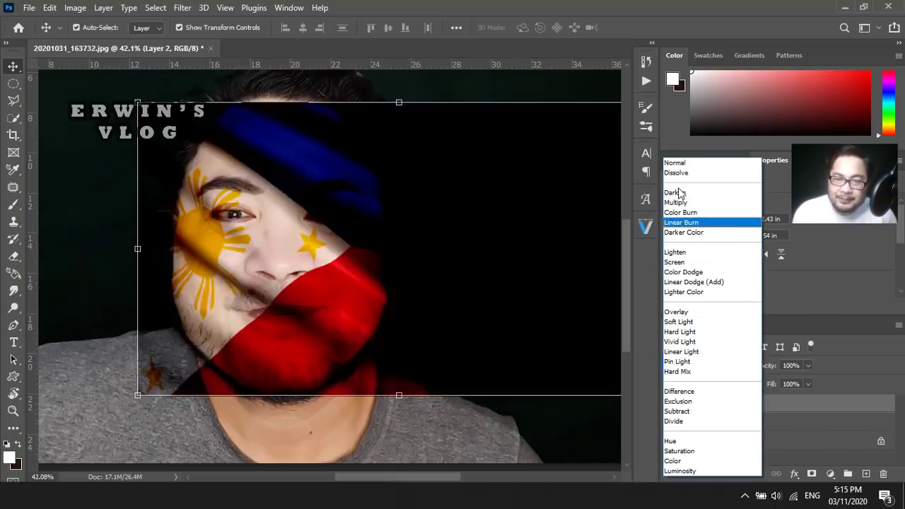
{"action": "left_click", "coordinate": [680, 193]}
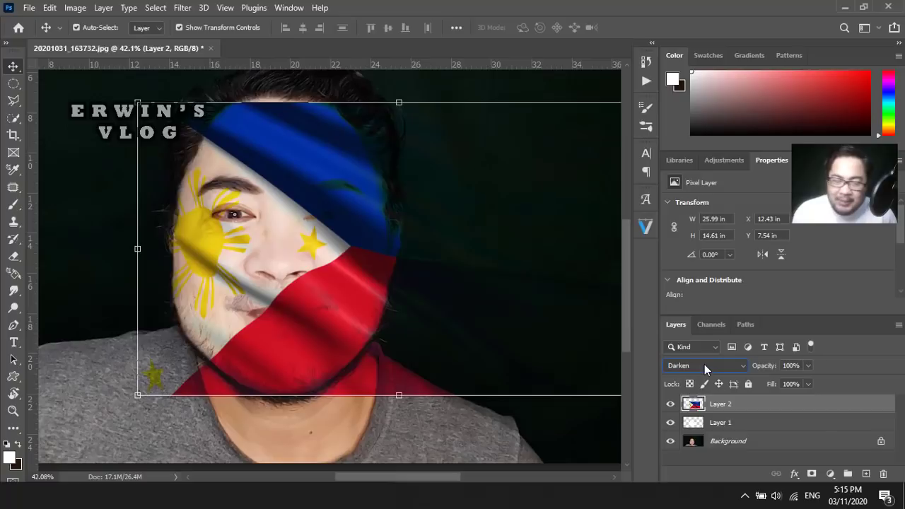
{"action": "left_click_drag", "start_coordinate": [360, 259], "coordinate": [316, 259]}
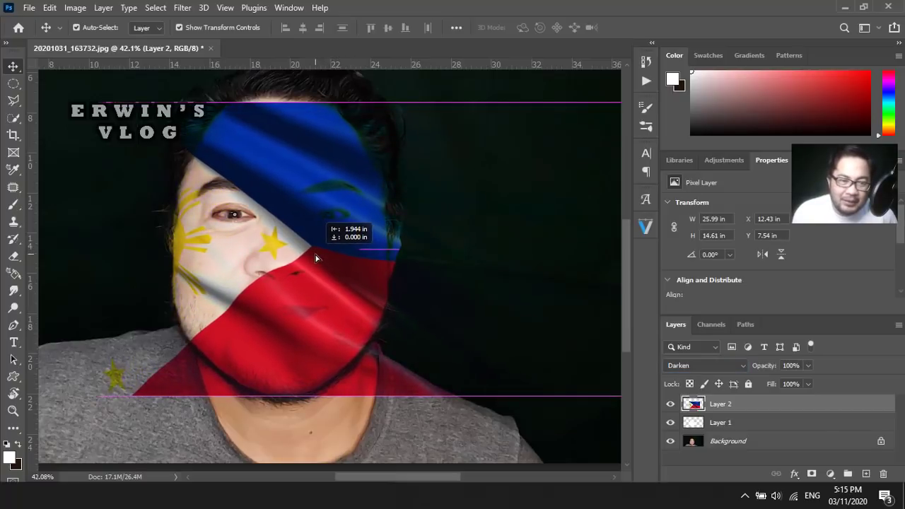
{"action": "left_click_drag", "start_coordinate": [316, 259], "coordinate": [326, 245]}
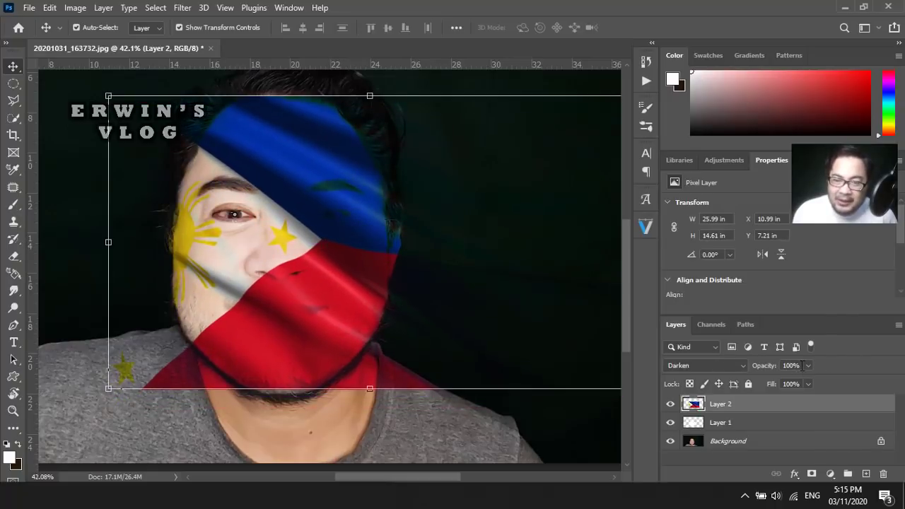
{"action": "left_click", "coordinate": [807, 365]}
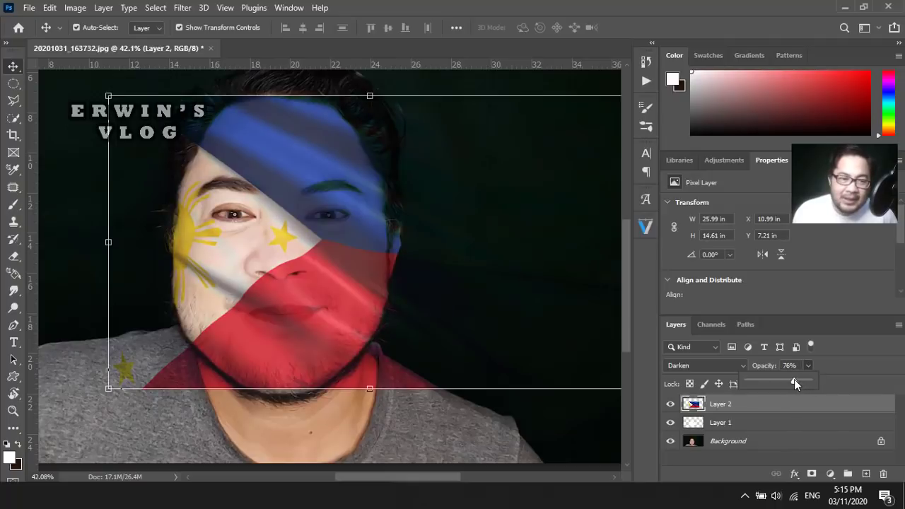
{"action": "left_click_drag", "start_coordinate": [794, 379], "coordinate": [791, 379]}
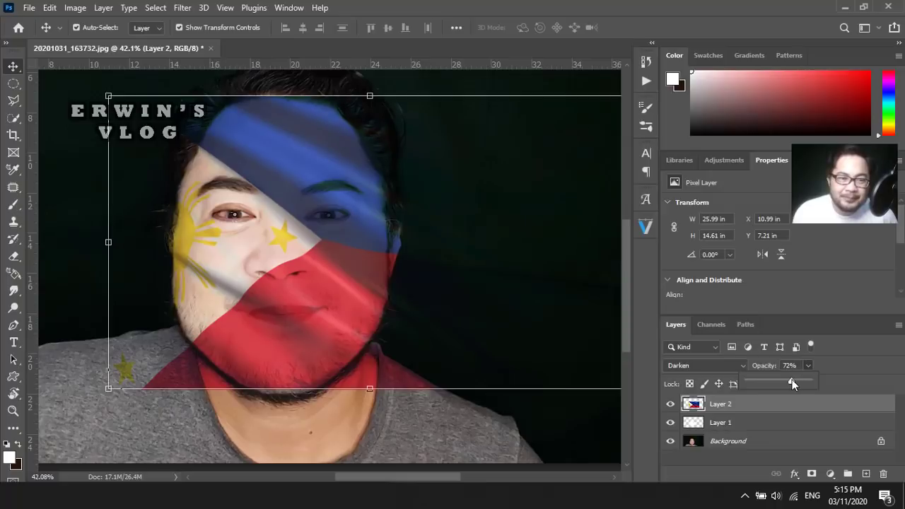
{"action": "left_click", "coordinate": [691, 374]}
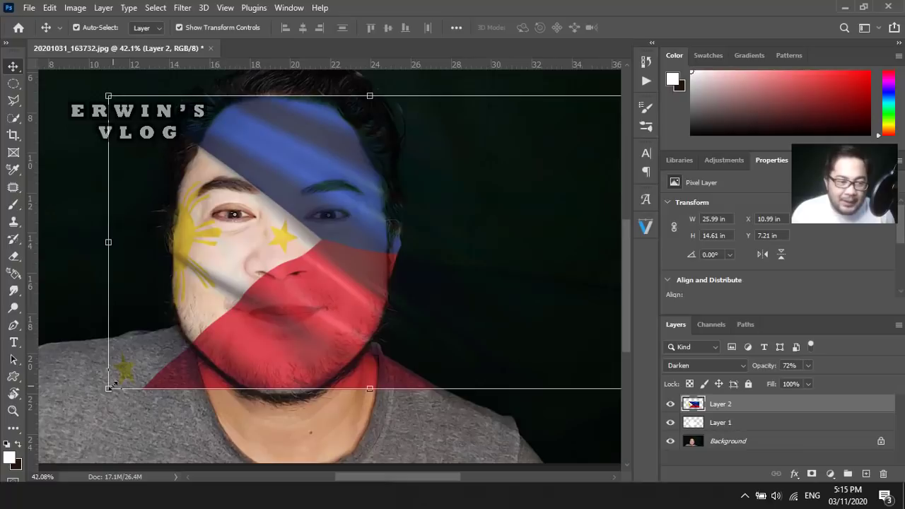
Step: Stretch the flag's bottom edge below the chin to 15.53 in tall
{"action": "left_click_drag", "start_coordinate": [110, 387], "coordinate": [109, 401]}
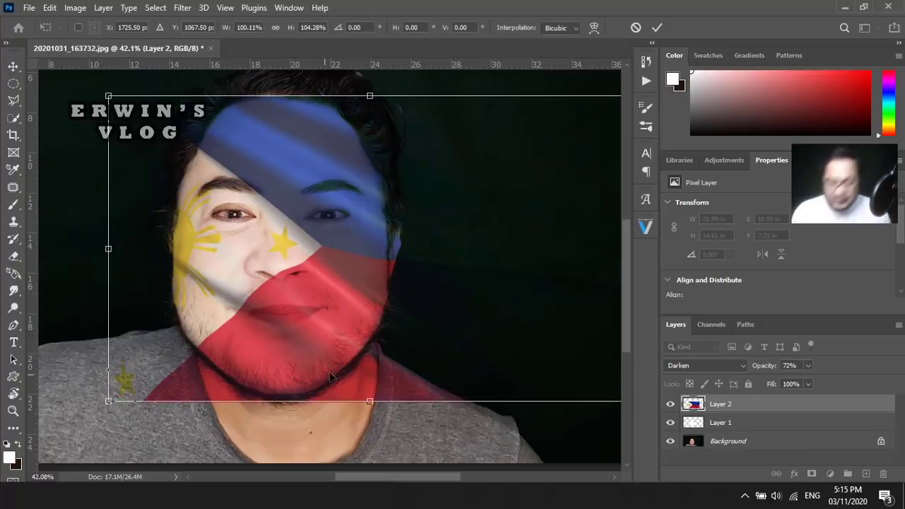
{"action": "key", "text": "Return"}
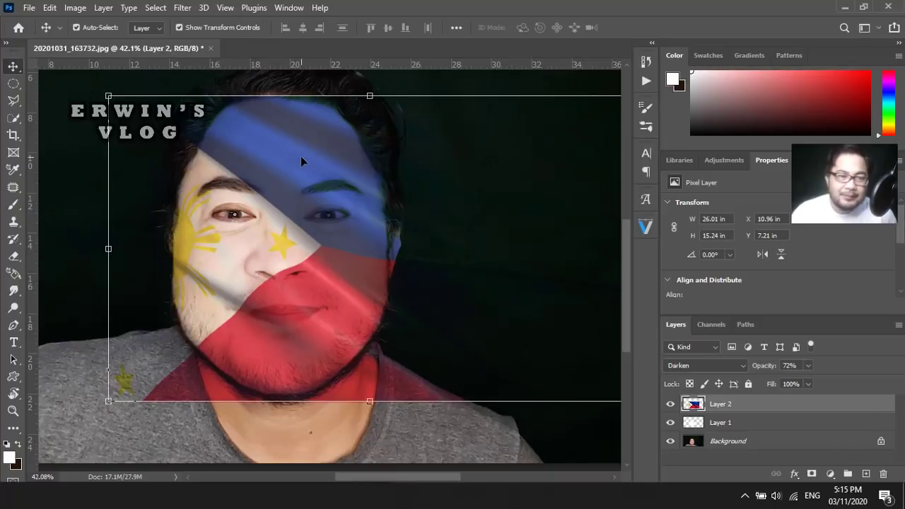
{"action": "key", "text": "Up"}
{"action": "key", "text": "Up"}
{"action": "key", "text": "Up"}
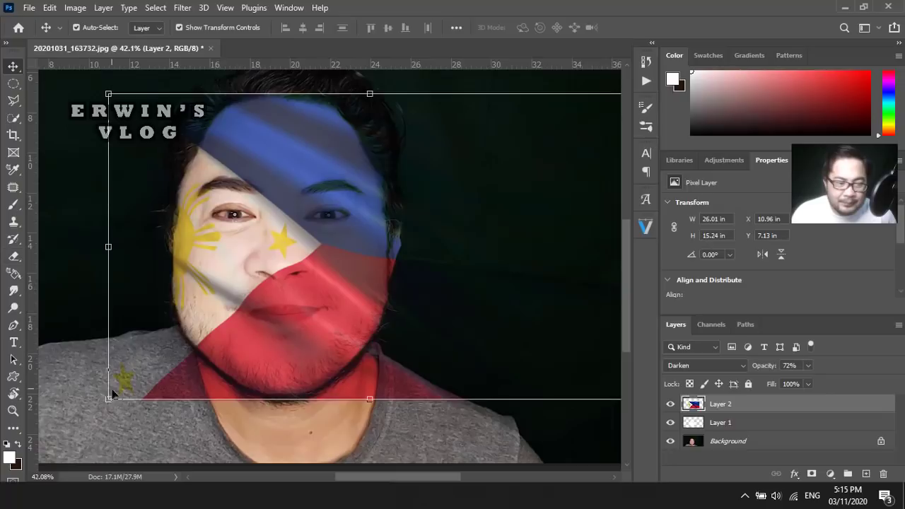
{"action": "left_click_drag", "start_coordinate": [108, 399], "coordinate": [107, 405]}
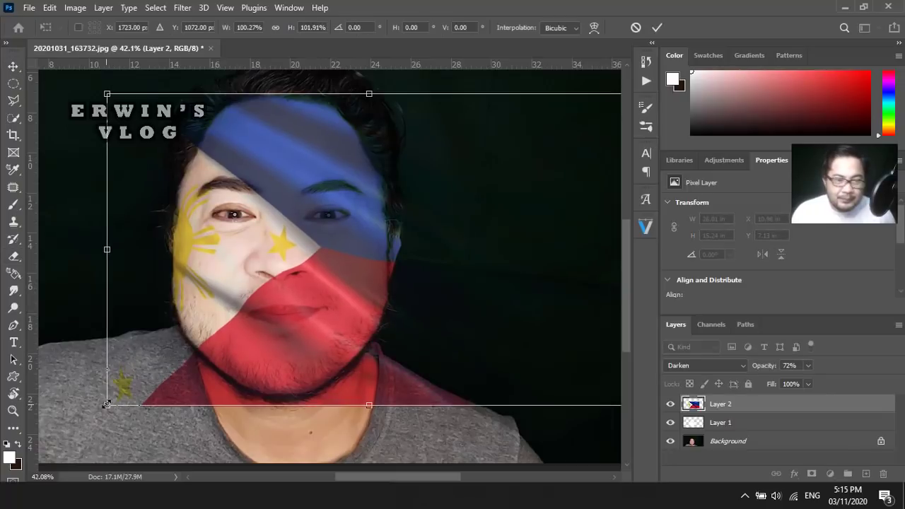
{"action": "key", "text": "Return"}
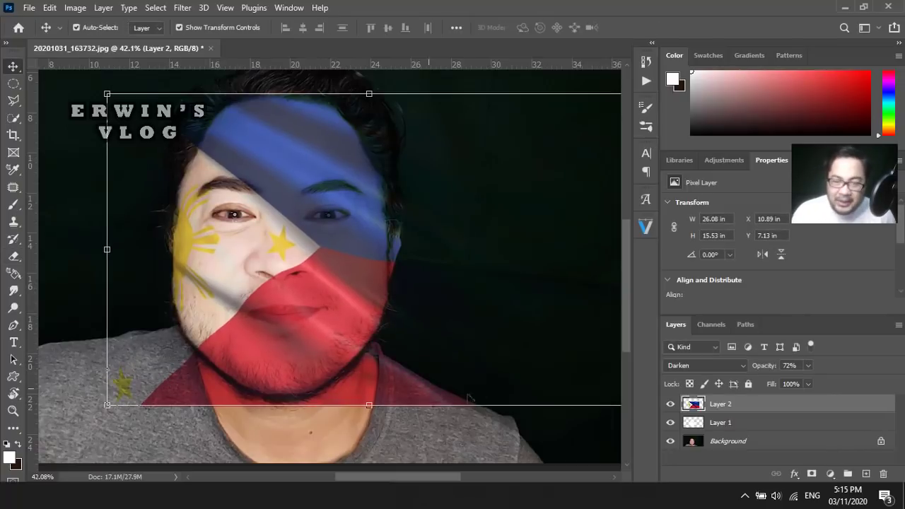
Step: Add a layer mask to the flag and paint it black over the neck below the jaw
{"action": "left_click", "coordinate": [812, 475]}
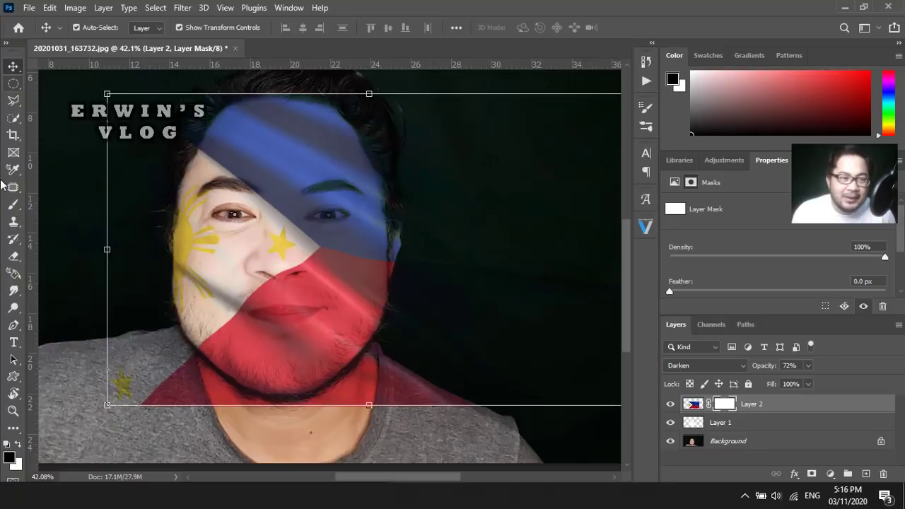
{"action": "left_click", "coordinate": [12, 206]}
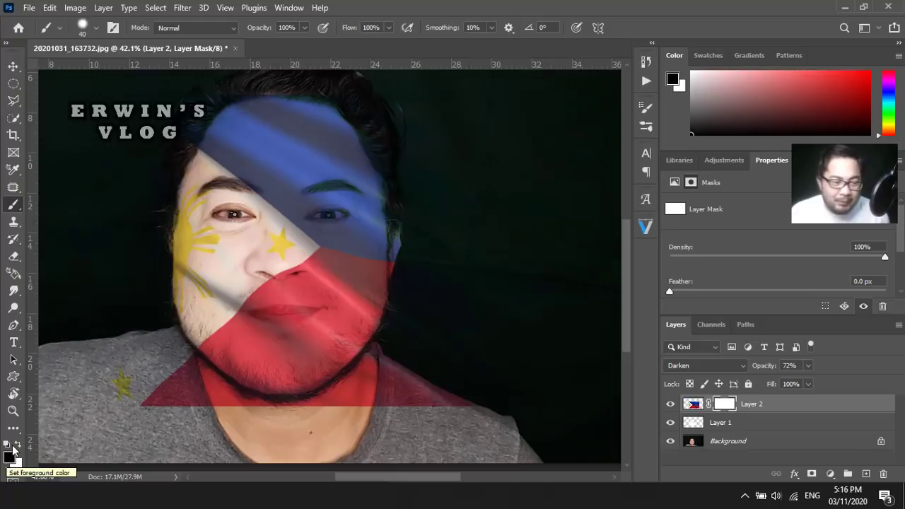
{"action": "left_click", "coordinate": [16, 445]}
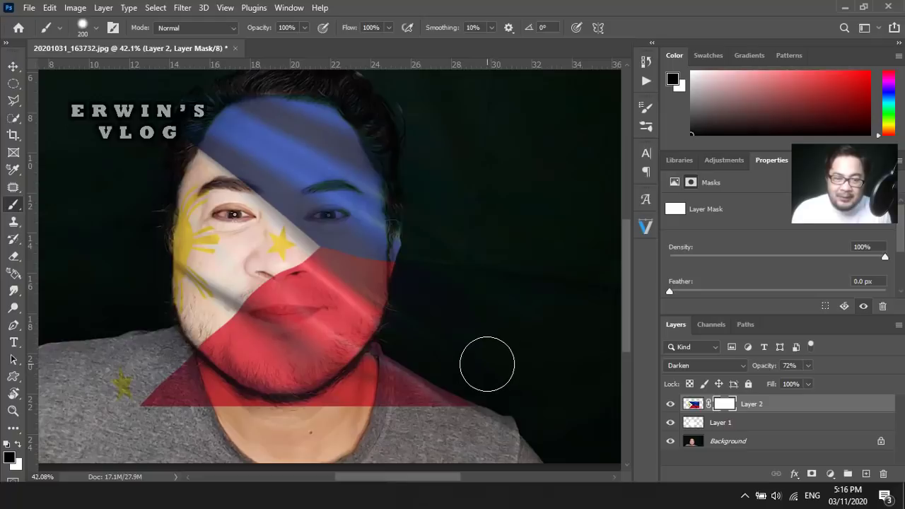
{"action": "mouse_move", "coordinate": [488, 365]}
{"action": "left_mouse_down"}
{"action": "mouse_move", "coordinate": [404, 353]}
{"action": "mouse_move", "coordinate": [374, 404]}
{"action": "mouse_move", "coordinate": [370, 378]}
{"action": "mouse_move", "coordinate": [321, 424]}
{"action": "left_mouse_up"}
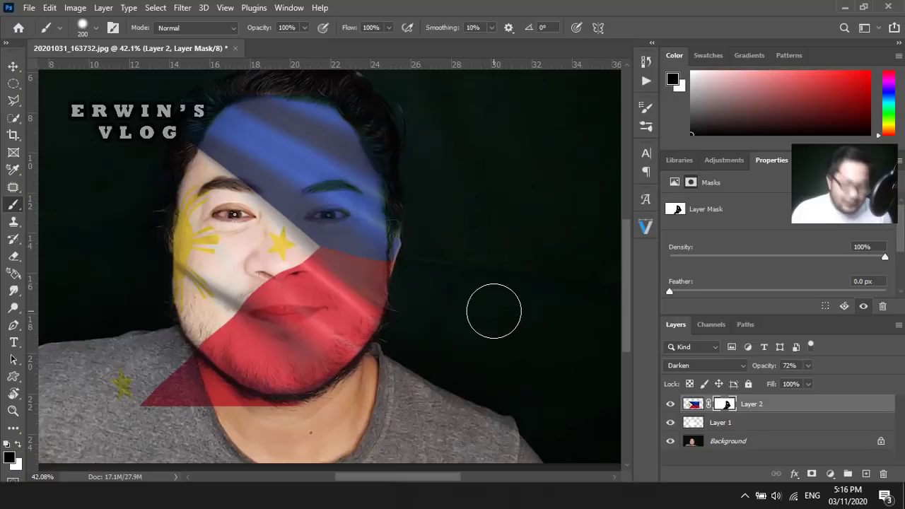
{"action": "key", "text": "ctrl+z"}
{"action": "left_click_drag", "start_coordinate": [439, 363], "coordinate": [445, 349]}
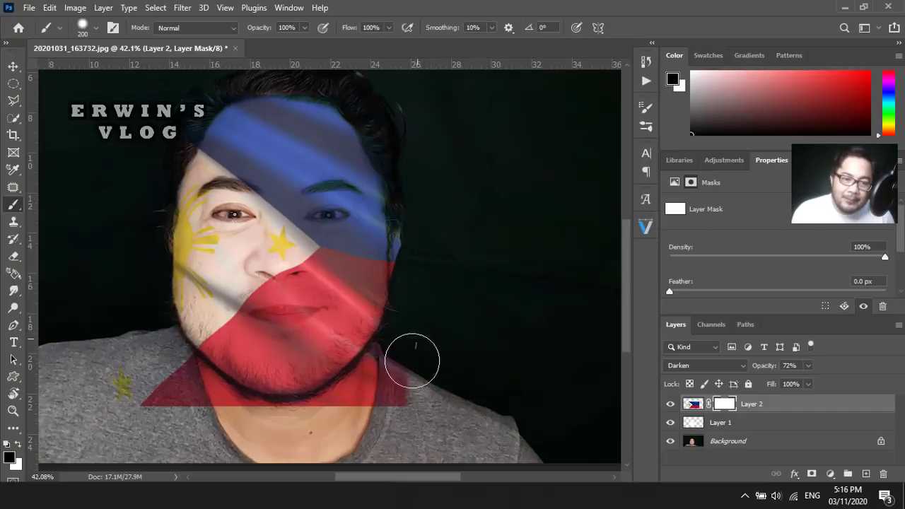
{"action": "left_click_drag", "start_coordinate": [412, 359], "coordinate": [359, 413]}
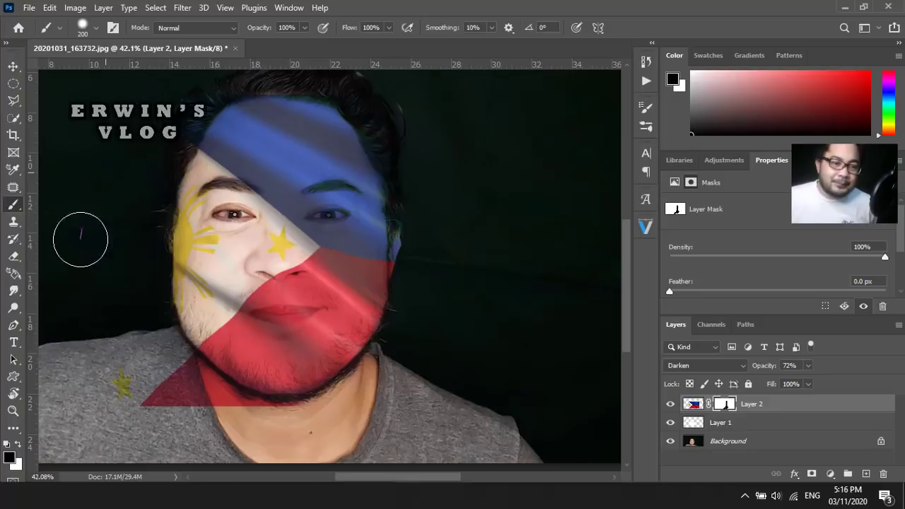
Step: Mask out the flag on the shirt, head top and background, then hide Layer 1 to compare
{"action": "mouse_move", "coordinate": [113, 433]}
{"action": "left_mouse_down"}
{"action": "mouse_move", "coordinate": [168, 373]}
{"action": "mouse_move", "coordinate": [205, 417]}
{"action": "mouse_move", "coordinate": [189, 393]}
{"action": "mouse_move", "coordinate": [219, 416]}
{"action": "left_mouse_up"}
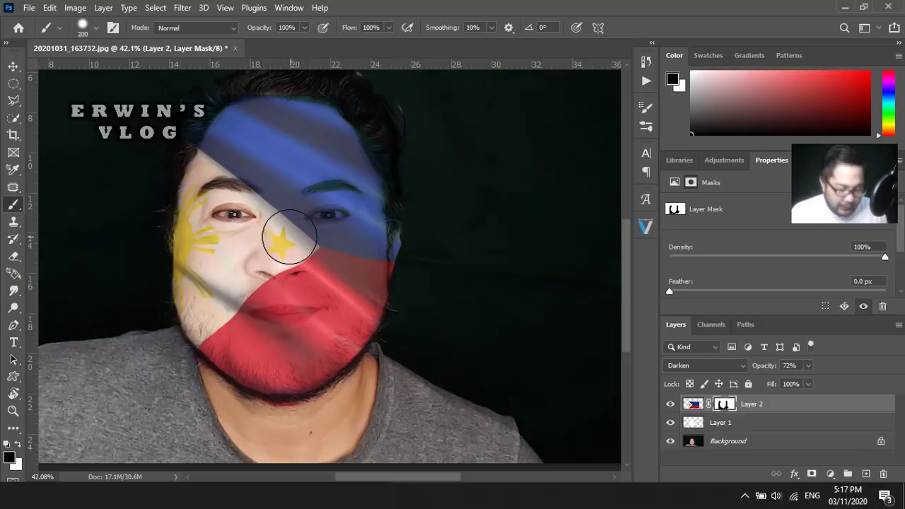
{"action": "scroll", "coordinate": [273, 233], "scroll_direction": "down", "scroll_amount": 1}
{"action": "scroll", "coordinate": [340, 226], "scroll_direction": "up", "scroll_amount": 2}
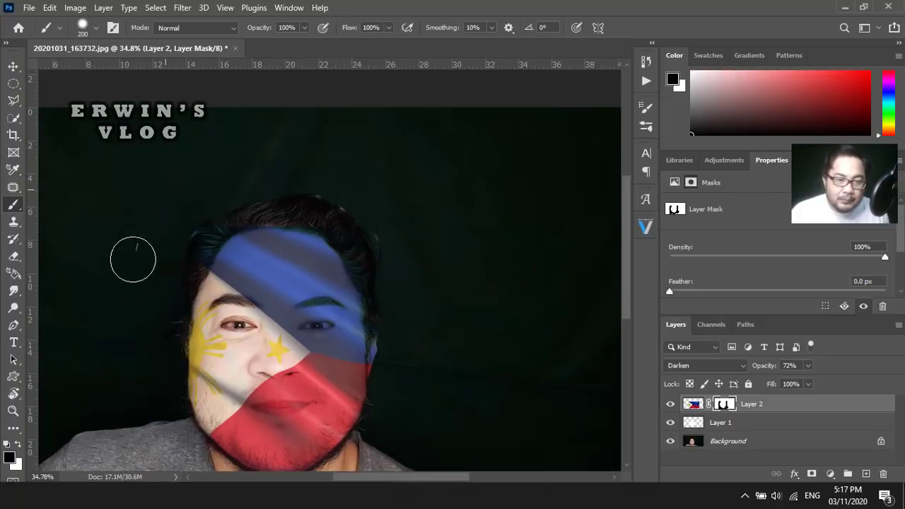
{"action": "left_click_drag", "start_coordinate": [481, 292], "coordinate": [436, 418]}
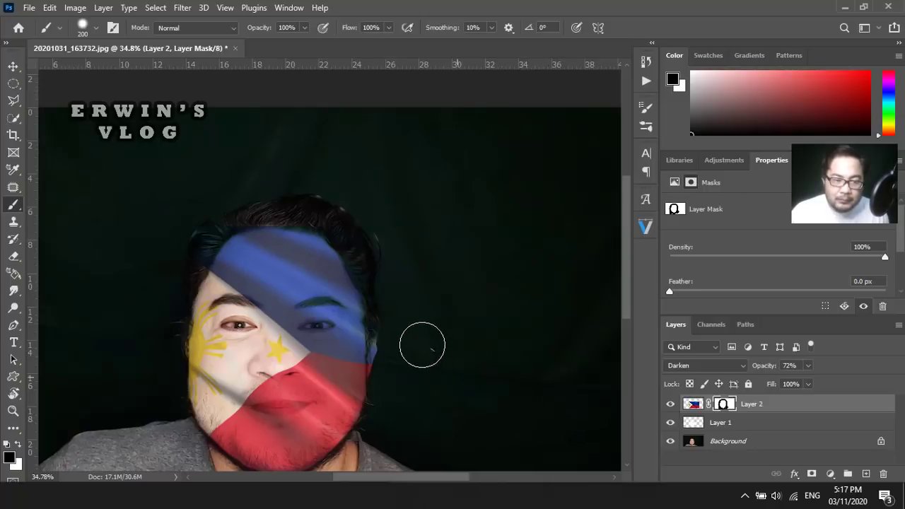
{"action": "left_click_drag", "start_coordinate": [422, 344], "coordinate": [416, 353]}
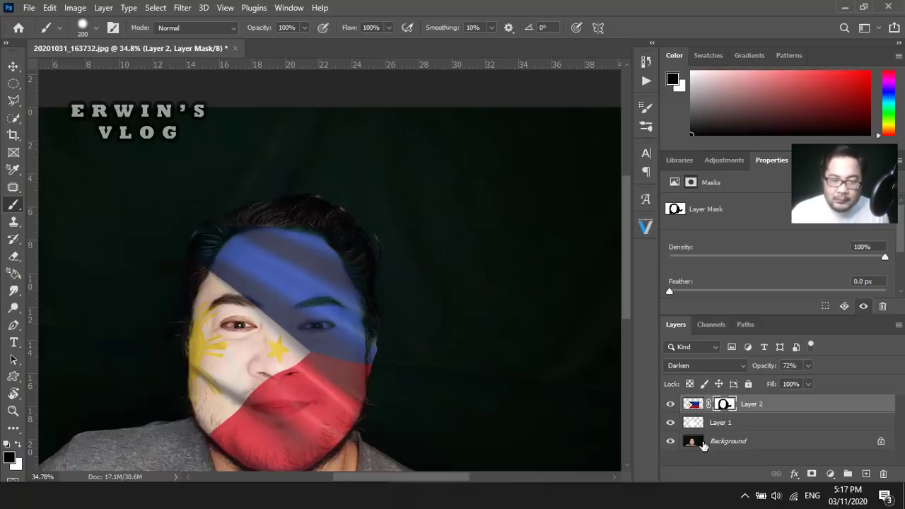
{"action": "left_click", "coordinate": [671, 423]}
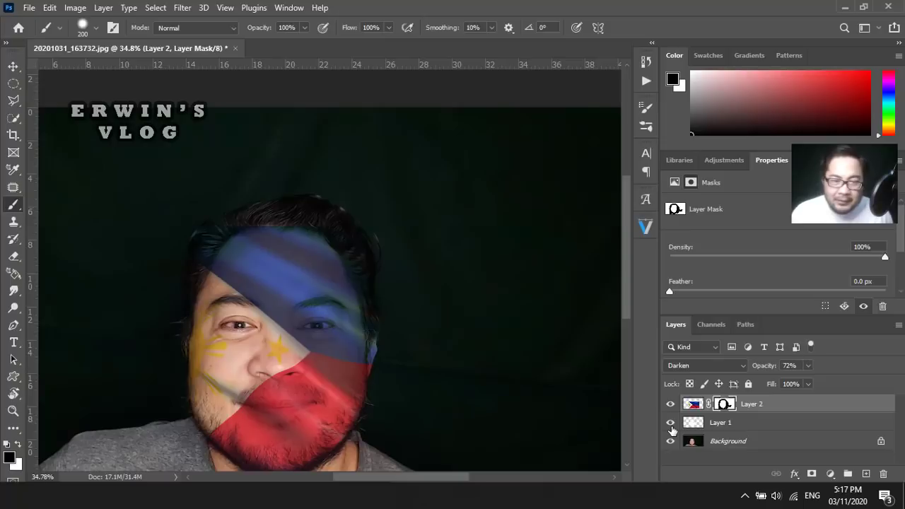
Step: Toggle layer visibility to check the mask and paint out leftover blue flag on the right
{"action": "left_click", "coordinate": [671, 424]}
{"action": "left_click", "coordinate": [670, 406]}
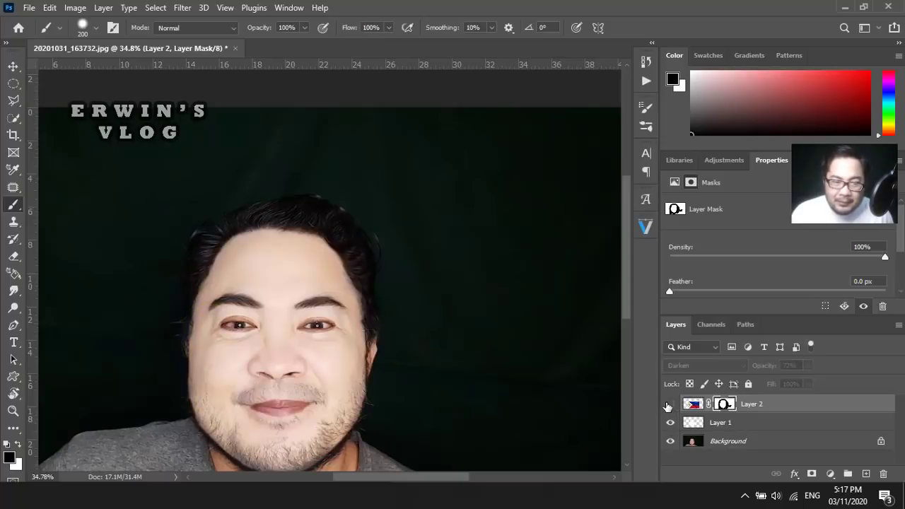
{"action": "left_click", "coordinate": [671, 442]}
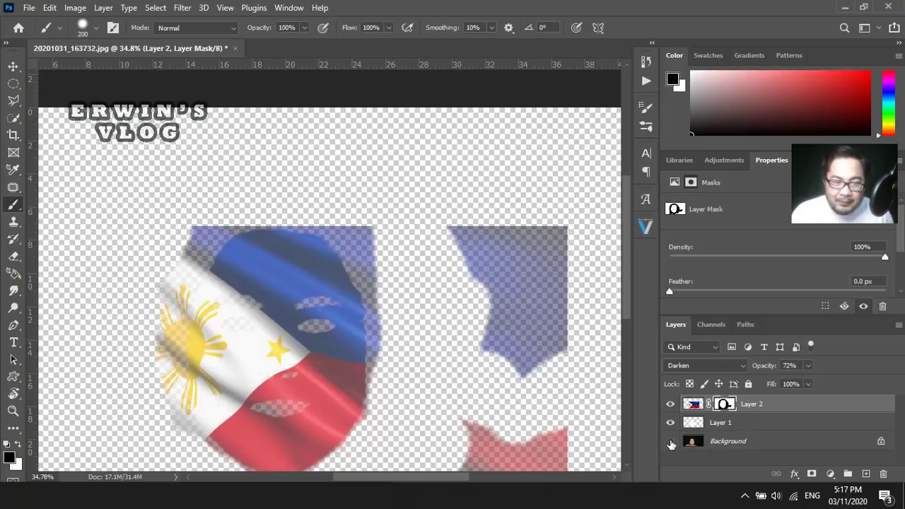
{"action": "mouse_move", "coordinate": [556, 346]}
{"action": "left_mouse_down"}
{"action": "mouse_move", "coordinate": [523, 269]}
{"action": "mouse_move", "coordinate": [496, 348]}
{"action": "left_mouse_up"}
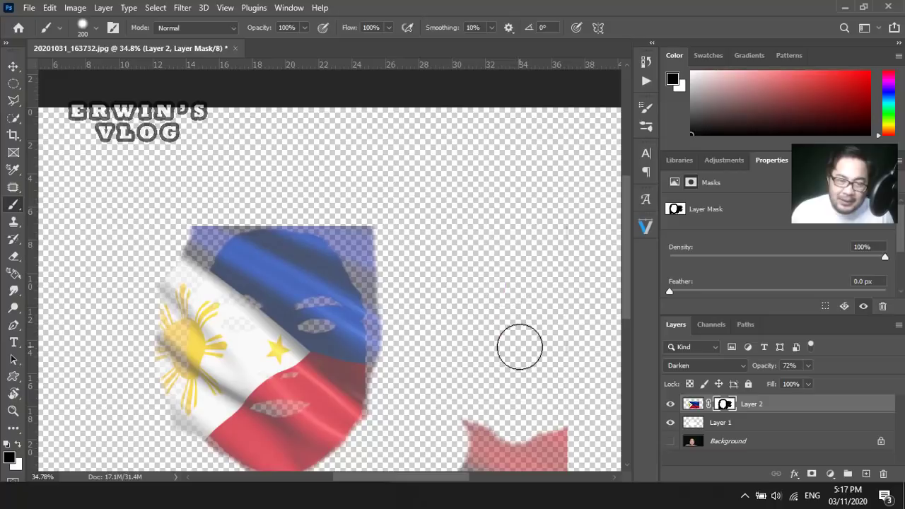
{"action": "scroll", "coordinate": [519, 347], "scroll_direction": "down", "scroll_amount": 1}
Step: Mask out more flag edges, including the top-left blue corner, and show the Background portrait again
{"action": "mouse_move", "coordinate": [547, 430]}
{"action": "left_mouse_down"}
{"action": "mouse_move", "coordinate": [559, 417]}
{"action": "mouse_move", "coordinate": [479, 382]}
{"action": "mouse_move", "coordinate": [514, 426]}
{"action": "left_mouse_up"}
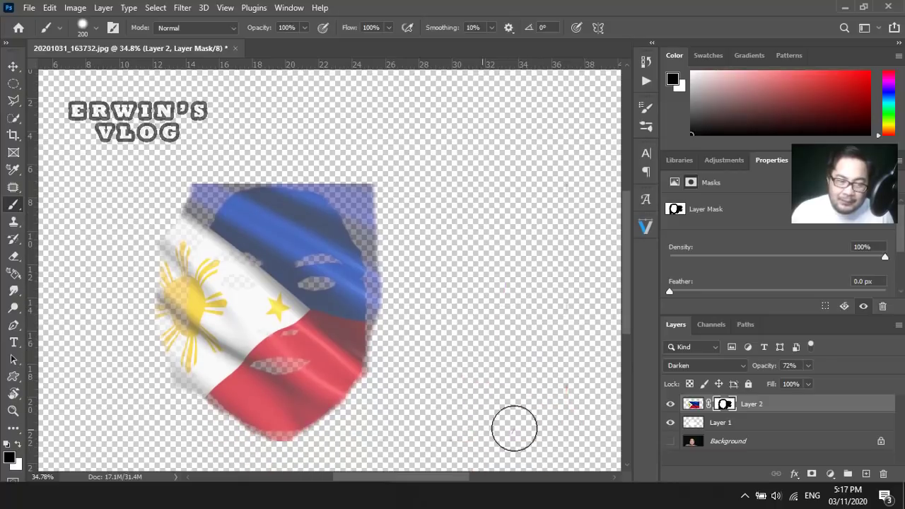
{"action": "scroll", "coordinate": [459, 375], "scroll_direction": "down", "scroll_amount": 1}
{"action": "scroll", "coordinate": [473, 360], "scroll_direction": "up", "scroll_amount": 1}
{"action": "mouse_move", "coordinate": [404, 172]}
{"action": "left_mouse_down"}
{"action": "mouse_move", "coordinate": [390, 215]}
{"action": "mouse_move", "coordinate": [352, 177]}
{"action": "mouse_move", "coordinate": [381, 236]}
{"action": "mouse_move", "coordinate": [397, 309]}
{"action": "left_mouse_up"}
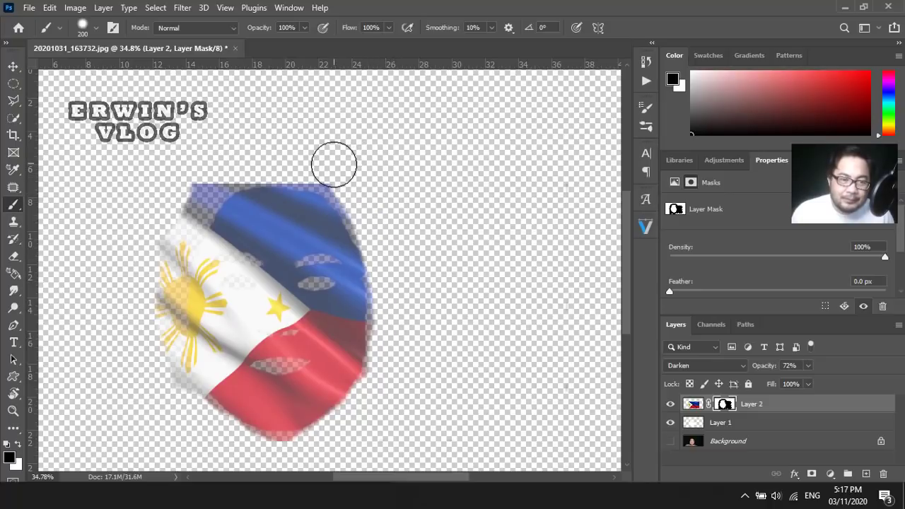
{"action": "left_click_drag", "start_coordinate": [263, 157], "coordinate": [178, 186]}
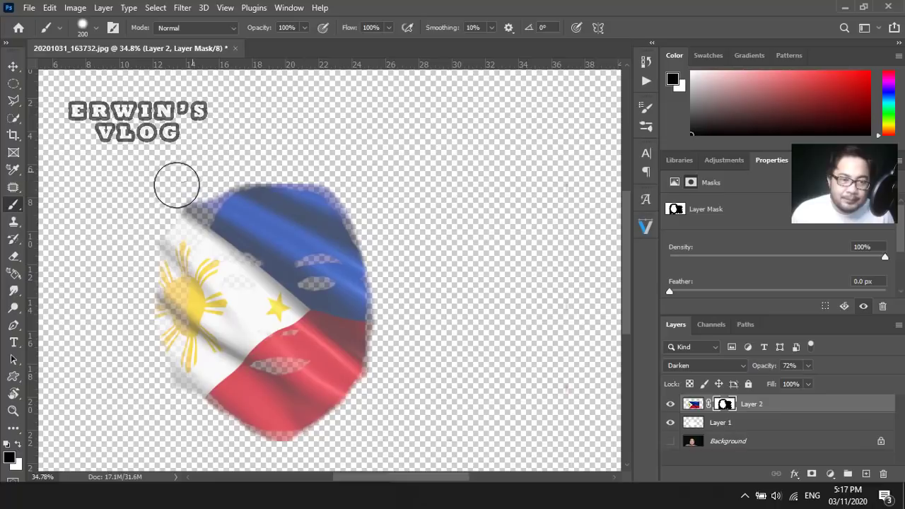
{"action": "left_click", "coordinate": [670, 441]}
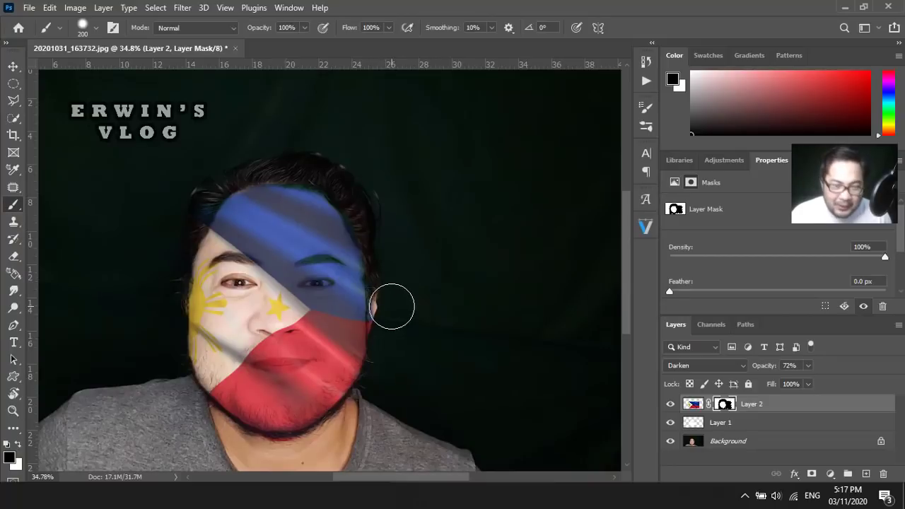
Step: With an 80 px brush, paint black on the flag mask along the ear so skin shows through
{"action": "scroll", "coordinate": [390, 311], "scroll_direction": "up", "scroll_amount": 1, "text": "alt"}
{"action": "scroll", "coordinate": [387, 312], "scroll_direction": "up", "scroll_amount": 2, "text": "alt"}
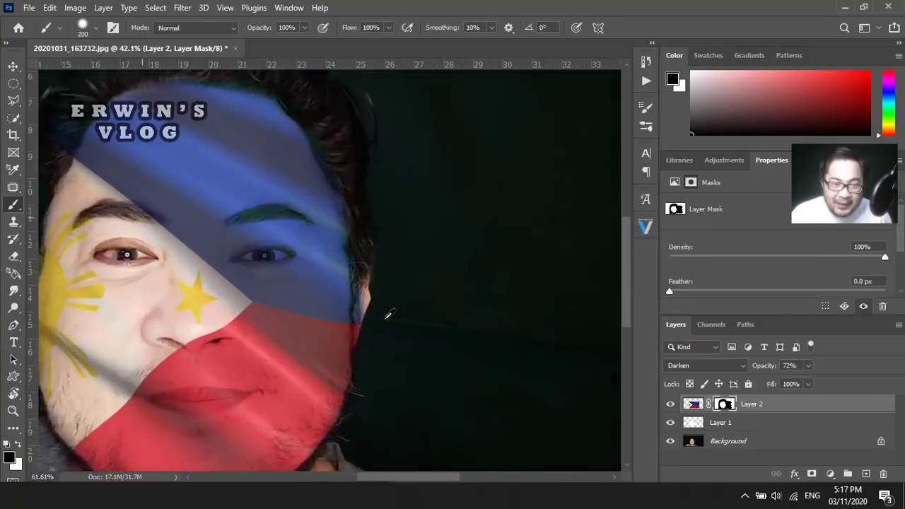
{"action": "scroll", "coordinate": [385, 313], "scroll_direction": "up", "scroll_amount": 3, "text": "alt"}
{"action": "scroll", "coordinate": [386, 314], "scroll_direction": "up", "scroll_amount": 2, "text": "alt"}
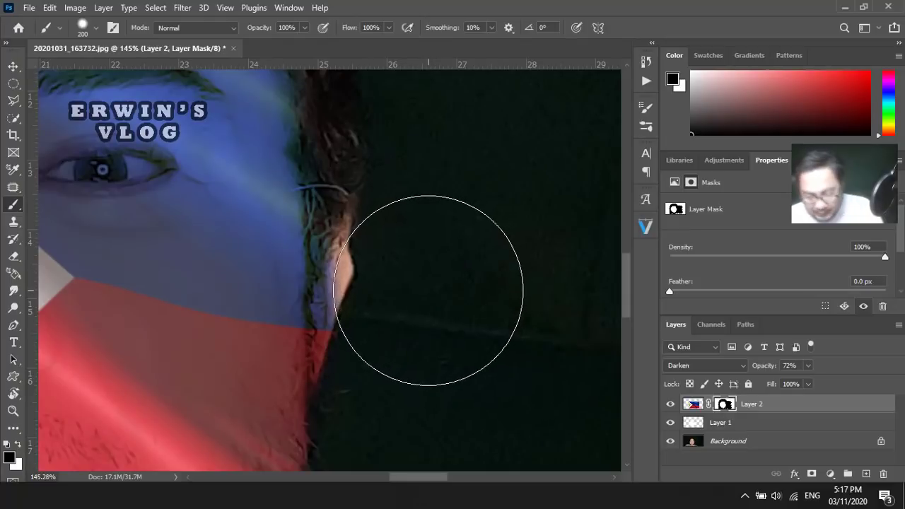
{"action": "key", "text": "bracketleft"}
{"action": "key", "text": "bracketleft"}
{"action": "key", "text": "bracketleft"}
{"action": "key", "text": "bracketleft"}
{"action": "key", "text": "bracketleft"}
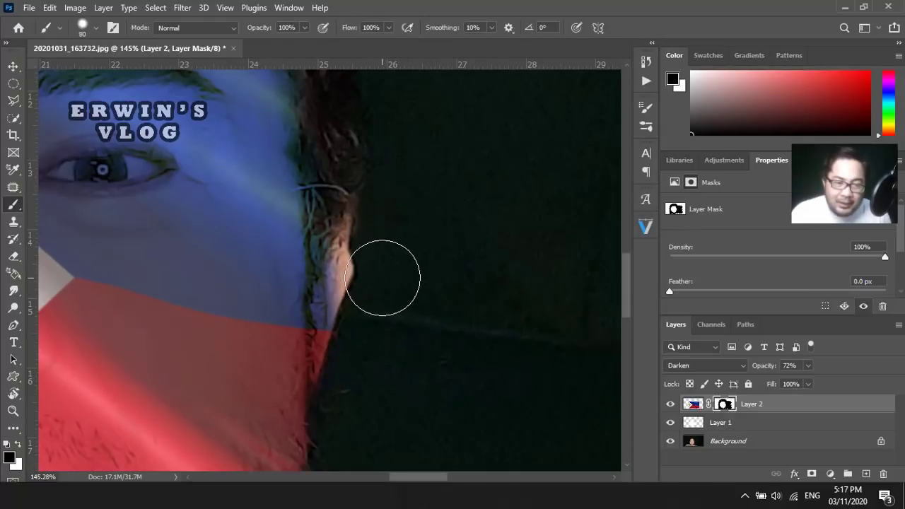
{"action": "left_click_drag", "start_coordinate": [384, 267], "coordinate": [374, 227]}
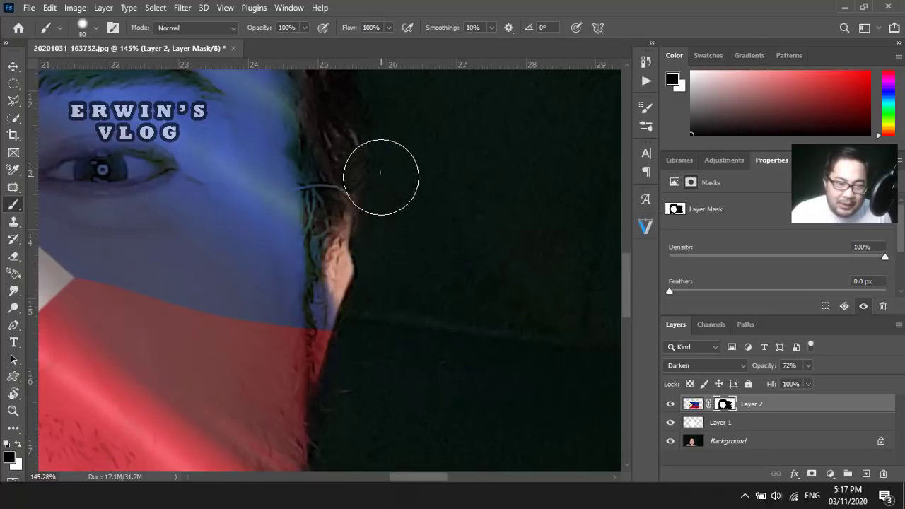
{"action": "mouse_move", "coordinate": [363, 273]}
{"action": "left_mouse_down"}
{"action": "mouse_move", "coordinate": [353, 350]}
{"action": "mouse_move", "coordinate": [387, 164]}
{"action": "left_mouse_up"}
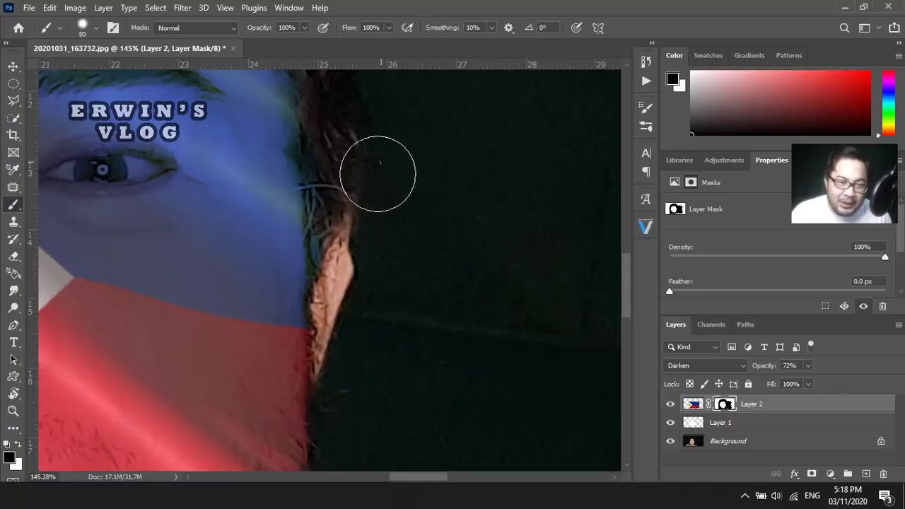
{"action": "scroll", "coordinate": [378, 254], "scroll_direction": "down", "scroll_amount": 2}
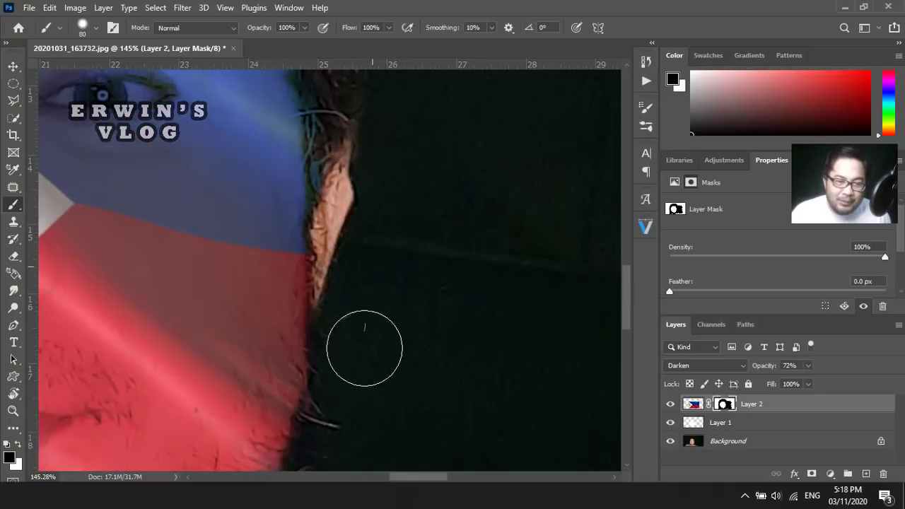
{"action": "scroll", "coordinate": [382, 315], "scroll_direction": "down", "scroll_amount": 3}
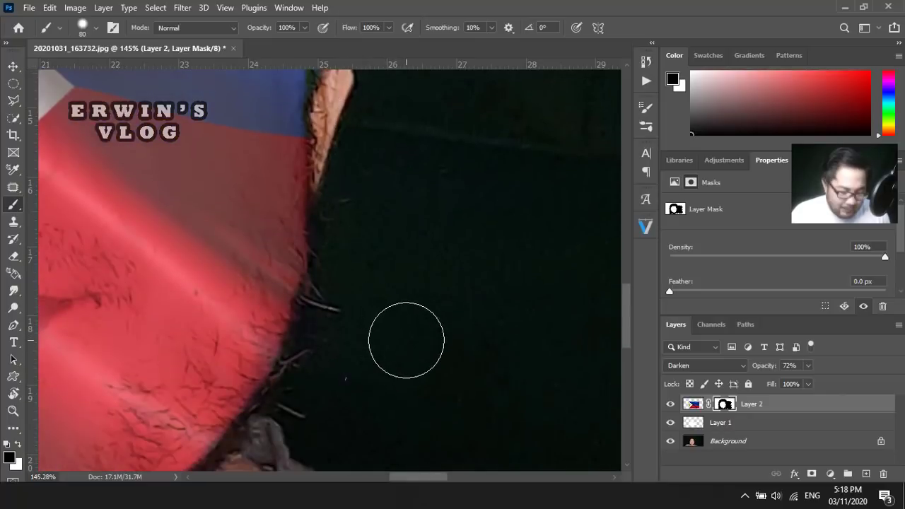
{"action": "scroll", "coordinate": [417, 333], "scroll_direction": "down", "scroll_amount": 2}
{"action": "scroll", "coordinate": [425, 339], "scroll_direction": "down", "scroll_amount": 2}
{"action": "scroll", "coordinate": [427, 336], "scroll_direction": "down", "scroll_amount": 2}
{"action": "scroll", "coordinate": [428, 336], "scroll_direction": "down", "scroll_amount": 1}
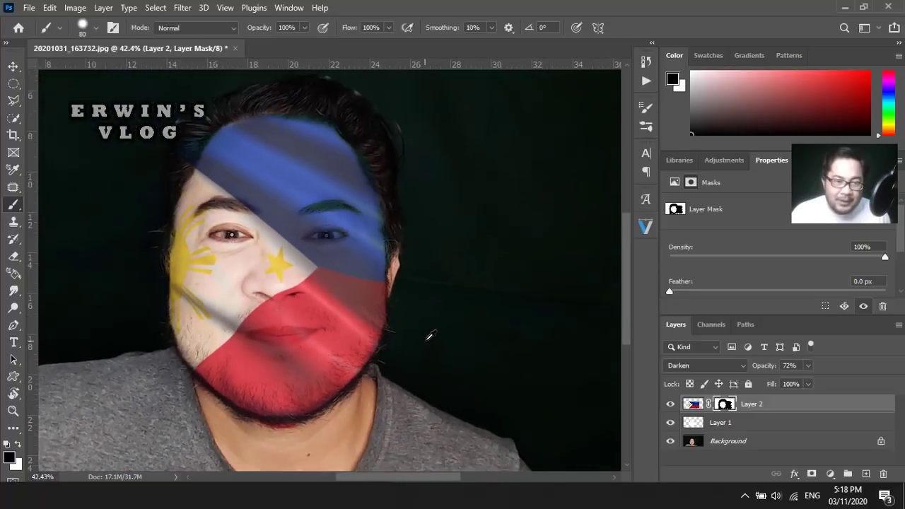
{"action": "scroll", "coordinate": [429, 335], "scroll_direction": "down", "scroll_amount": 1}
{"action": "scroll", "coordinate": [430, 333], "scroll_direction": "down", "scroll_amount": 1}
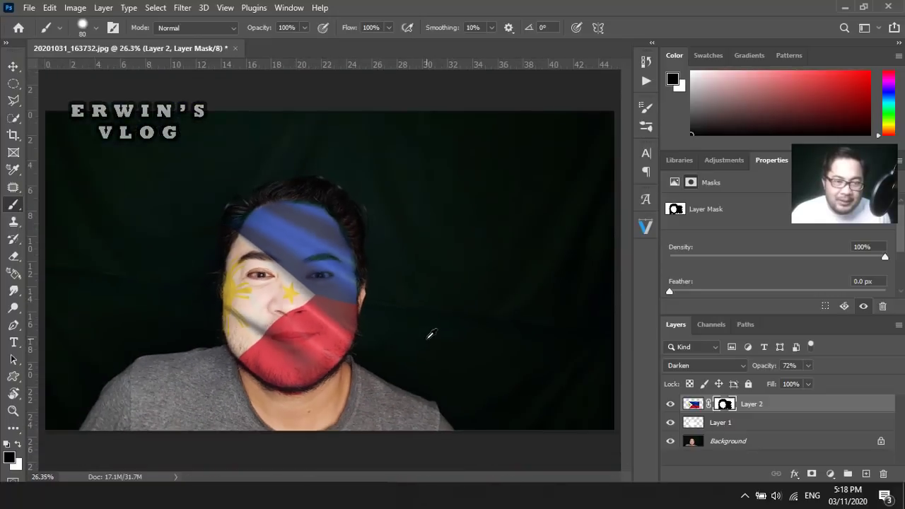
Step: With the Move tool, raise Layer 2's opacity to 97% and keep Darken as its blend mode
{"action": "left_click", "coordinate": [12, 67]}
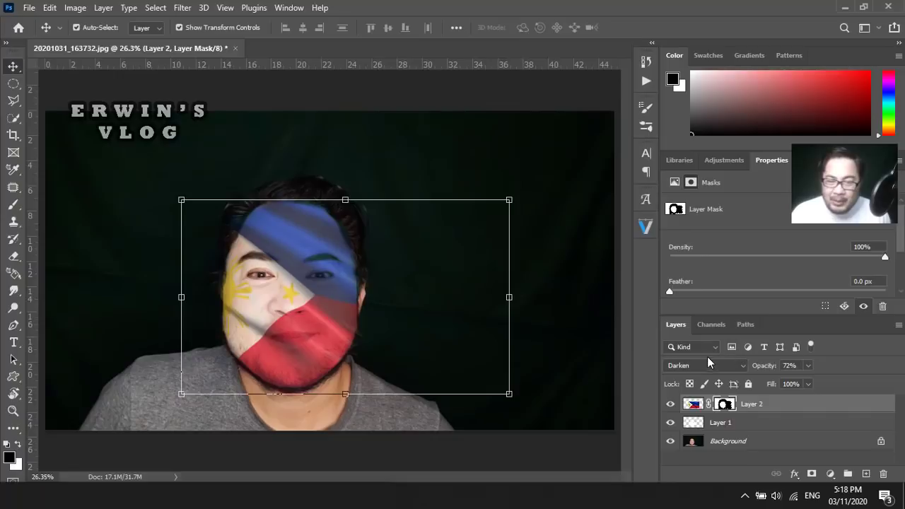
{"action": "left_click", "coordinate": [807, 366]}
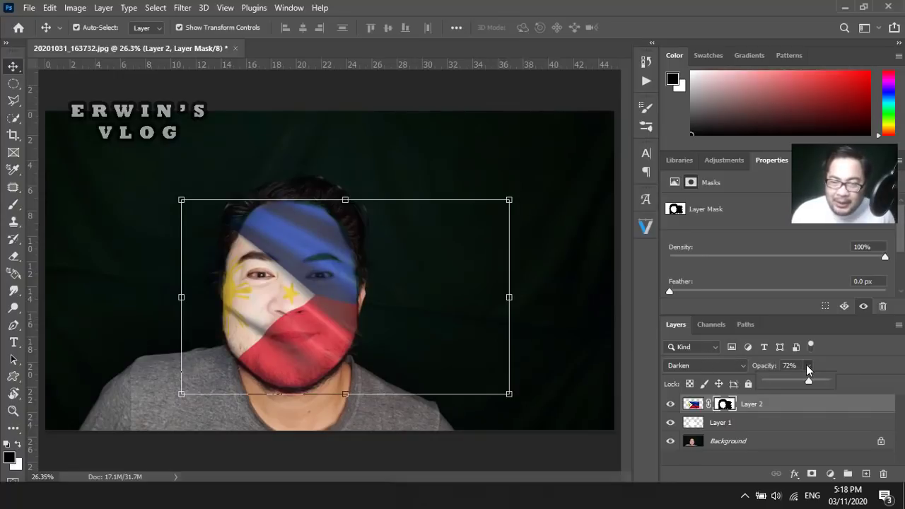
{"action": "left_click_drag", "start_coordinate": [810, 383], "coordinate": [826, 384]}
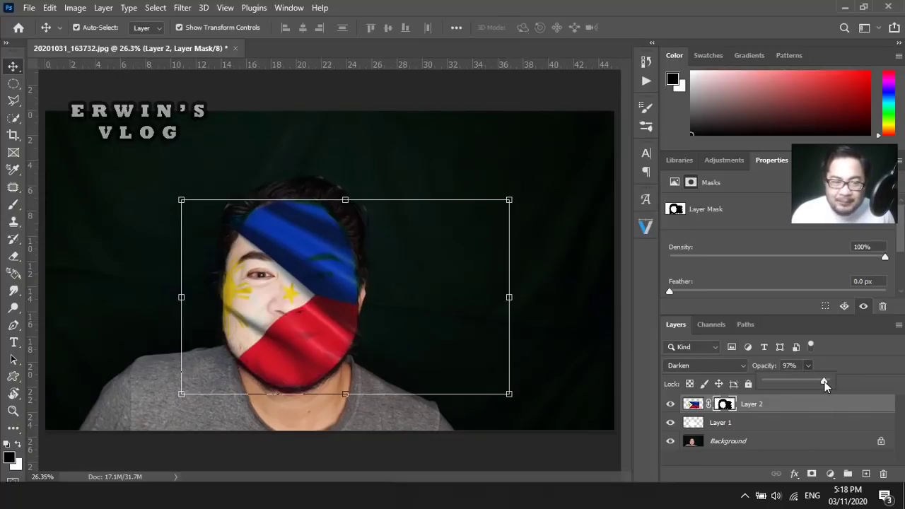
{"action": "left_click", "coordinate": [712, 363]}
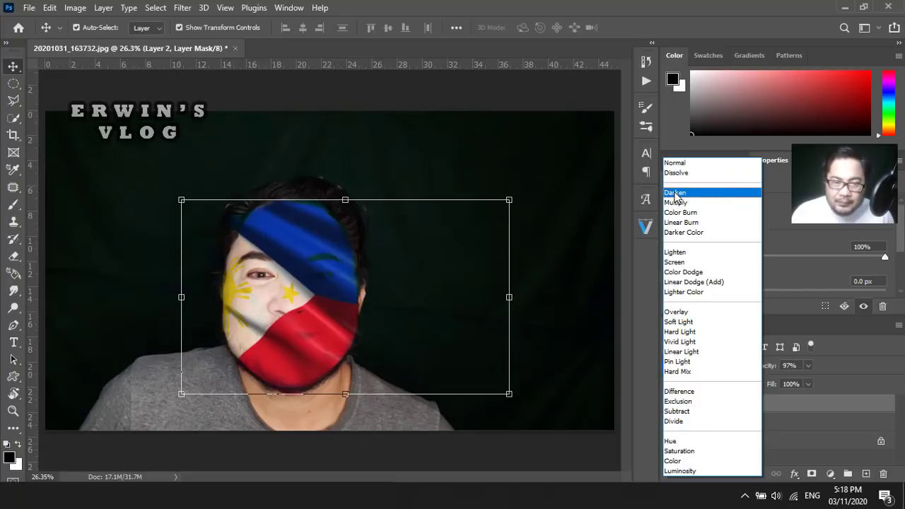
{"action": "left_click", "coordinate": [676, 194]}
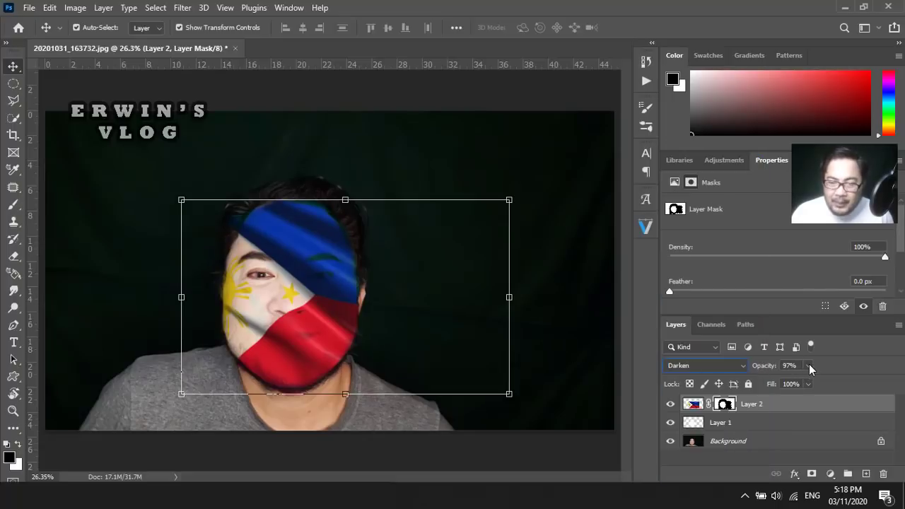
Step: Lower Layer 2's opacity down to 71%
{"action": "left_click", "coordinate": [808, 366]}
{"action": "left_click_drag", "start_coordinate": [810, 382], "coordinate": [795, 379]}
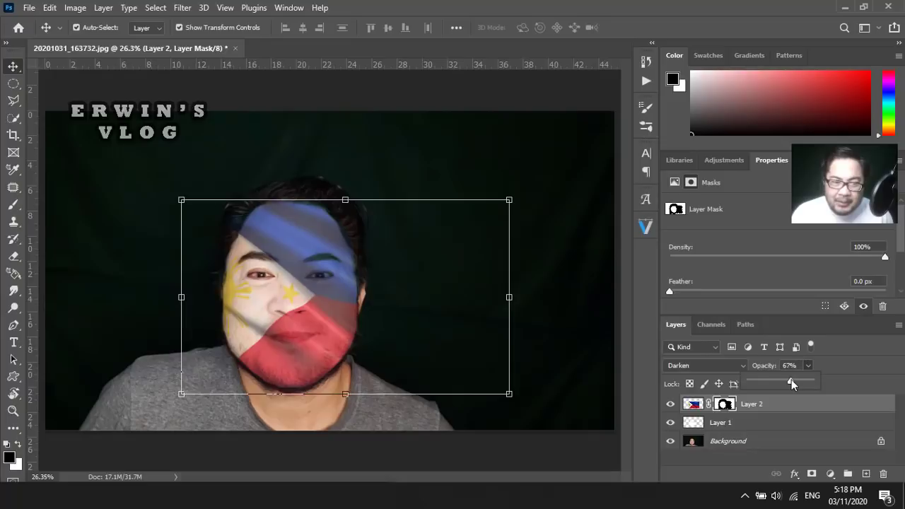
{"action": "left_click_drag", "start_coordinate": [788, 379], "coordinate": [792, 381]}
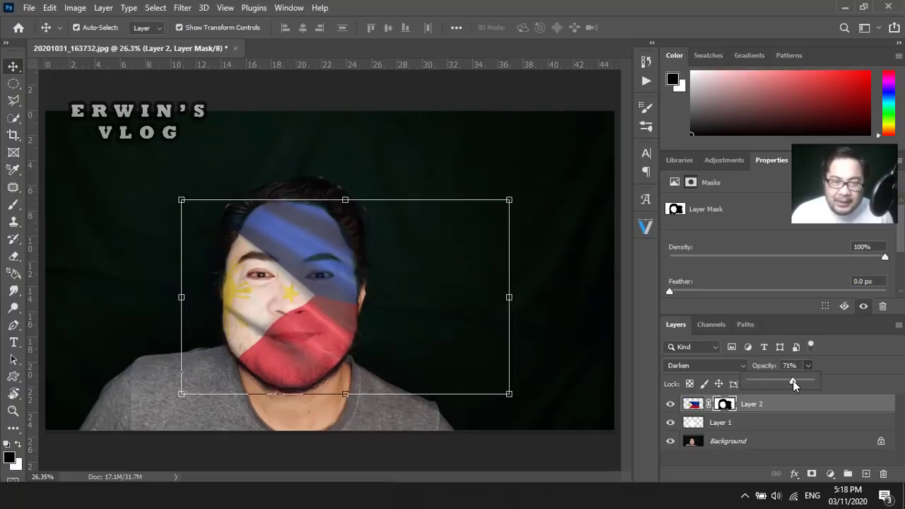
{"action": "left_click", "coordinate": [582, 335]}
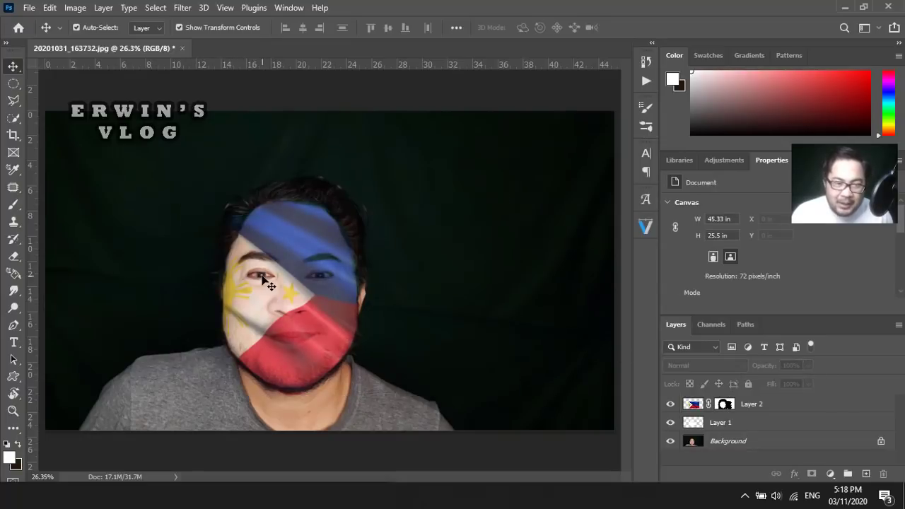
{"action": "left_click", "coordinate": [799, 411]}
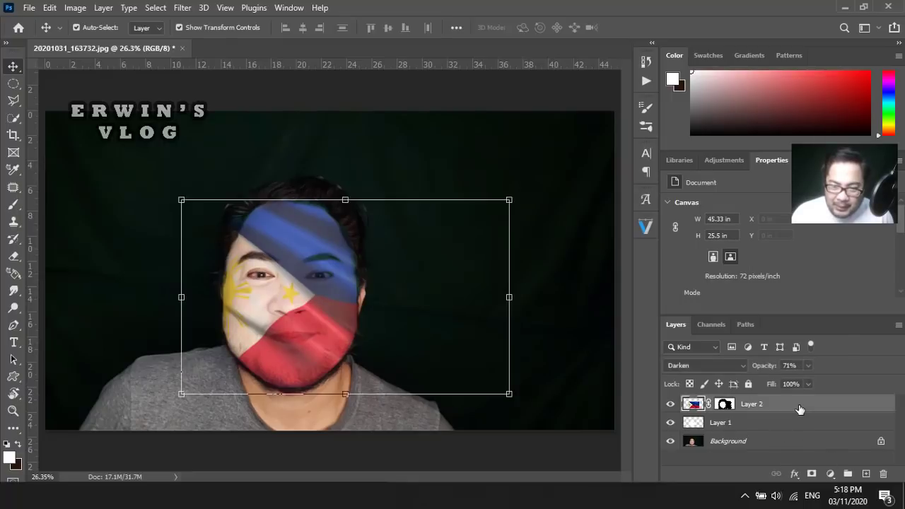
Step: Create empty Layer 3 above the flag, zoom into the left eye, and pick a white brush
{"action": "left_click", "coordinate": [864, 475]}
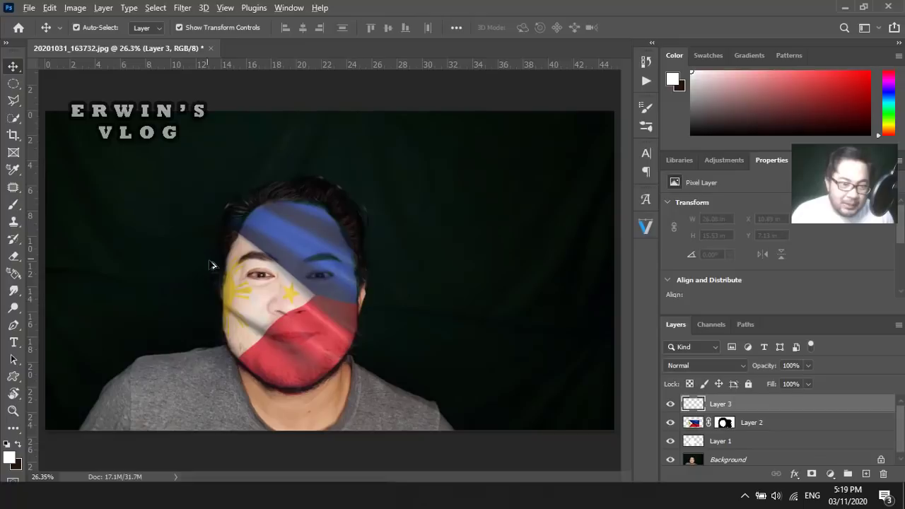
{"action": "scroll", "coordinate": [263, 277], "scroll_direction": "up", "scroll_amount": 2}
{"action": "scroll", "coordinate": [434, 297], "scroll_direction": "up", "scroll_amount": 2}
{"action": "scroll", "coordinate": [188, 252], "scroll_direction": "up", "scroll_amount": 2}
{"action": "scroll", "coordinate": [157, 276], "scroll_direction": "up", "scroll_amount": 3}
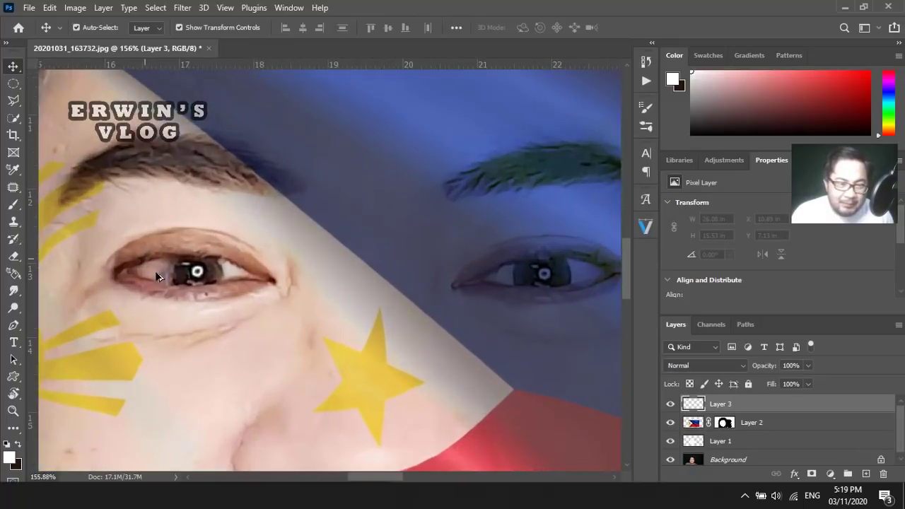
{"action": "scroll", "coordinate": [158, 278], "scroll_direction": "up", "scroll_amount": 2}
{"action": "scroll", "coordinate": [169, 286], "scroll_direction": "up", "scroll_amount": 2}
{"action": "scroll", "coordinate": [175, 289], "scroll_direction": "up", "scroll_amount": 2}
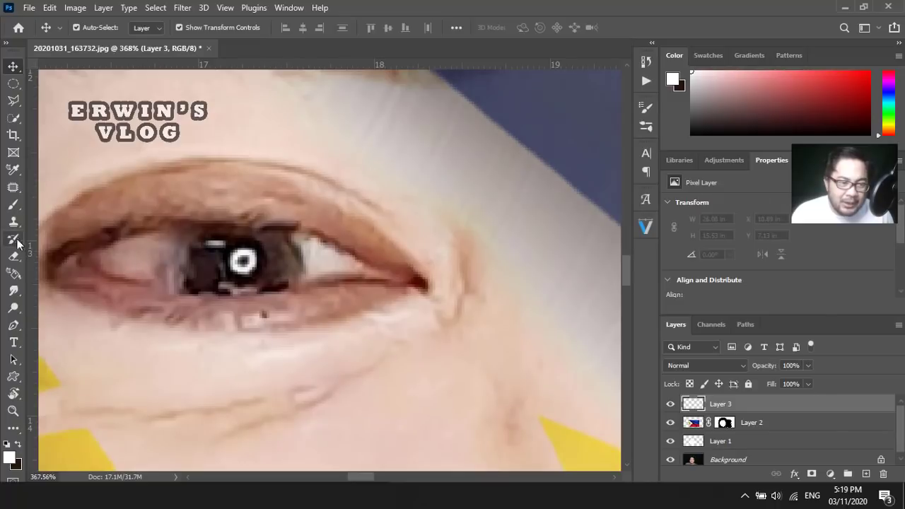
{"action": "left_click", "coordinate": [15, 205]}
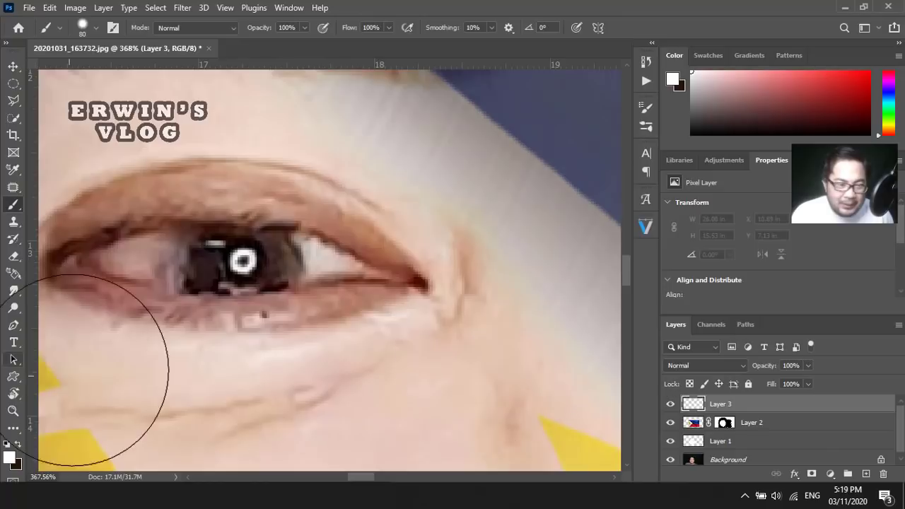
{"action": "left_click", "coordinate": [18, 444]}
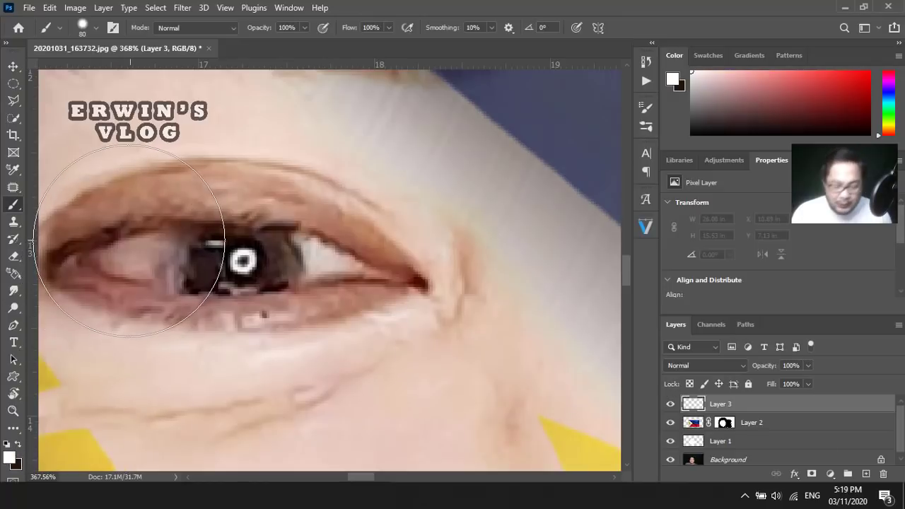
Step: Shrink the brush and paint white over the first eye's whites on both sides of the iris
{"action": "key", "text": "bracketleft"}
{"action": "key", "text": "bracketleft"}
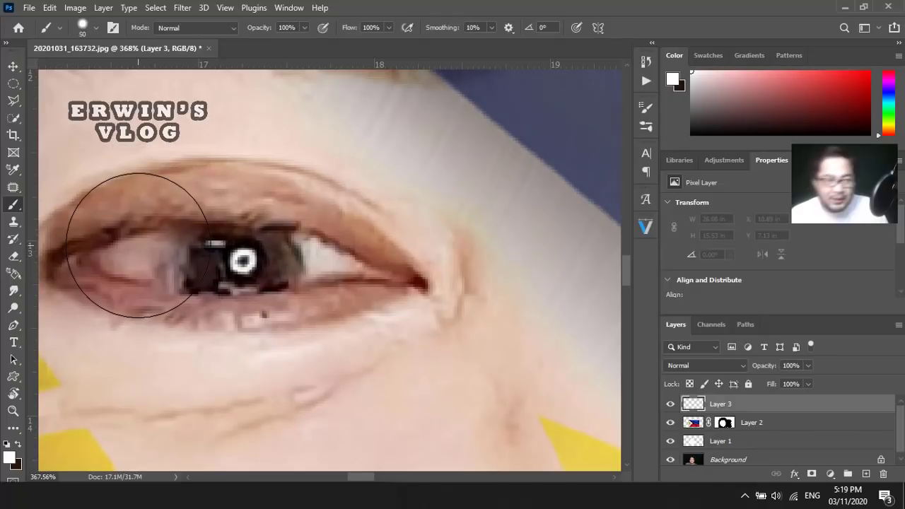
{"action": "key", "text": "bracketleft"}
{"action": "key", "text": "bracketleft"}
{"action": "key", "text": "bracketleft"}
{"action": "key", "text": "bracketleft"}
{"action": "key", "text": "bracketleft"}
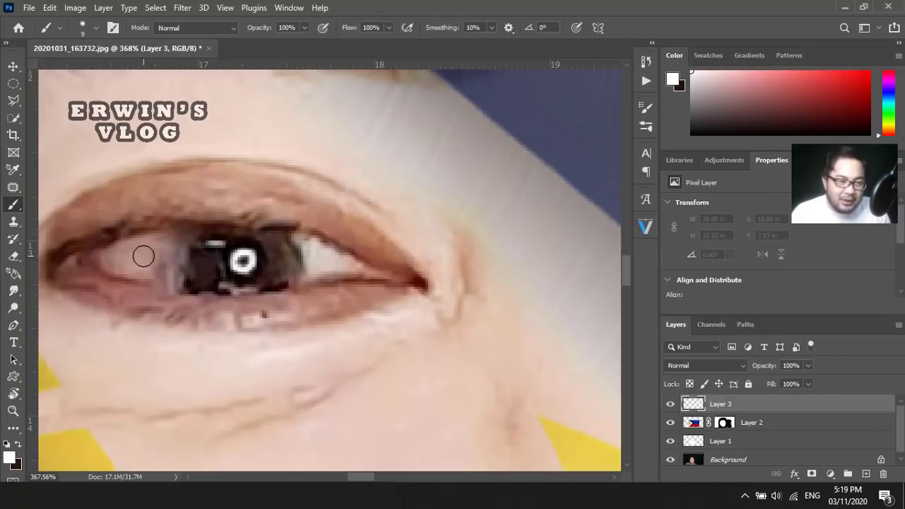
{"action": "key", "text": "bracketleft"}
{"action": "mouse_move", "coordinate": [143, 257]}
{"action": "left_mouse_down"}
{"action": "mouse_move", "coordinate": [161, 257]}
{"action": "mouse_move", "coordinate": [171, 238]}
{"action": "mouse_move", "coordinate": [95, 252]}
{"action": "mouse_move", "coordinate": [87, 262]}
{"action": "mouse_move", "coordinate": [167, 276]}
{"action": "mouse_move", "coordinate": [186, 236]}
{"action": "mouse_move", "coordinate": [160, 257]}
{"action": "mouse_move", "coordinate": [174, 287]}
{"action": "mouse_move", "coordinate": [71, 259]}
{"action": "left_mouse_up"}
{"action": "mouse_move", "coordinate": [311, 251]}
{"action": "left_mouse_down"}
{"action": "mouse_move", "coordinate": [297, 240]}
{"action": "mouse_move", "coordinate": [362, 262]}
{"action": "mouse_move", "coordinate": [307, 269]}
{"action": "mouse_move", "coordinate": [403, 281]}
{"action": "left_mouse_up"}
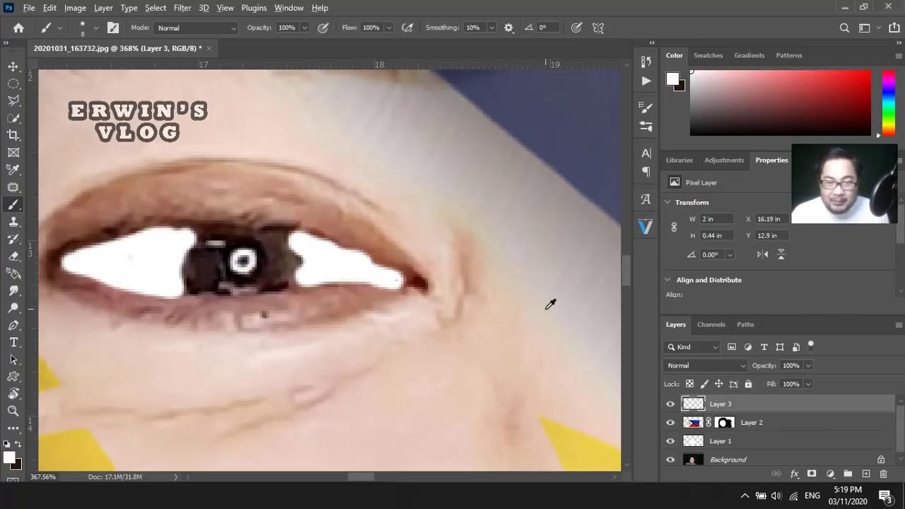
Step: Paint white over the other eye's white from the iris to its corner
{"action": "left_click_drag", "start_coordinate": [548, 305], "coordinate": [89, 319]}
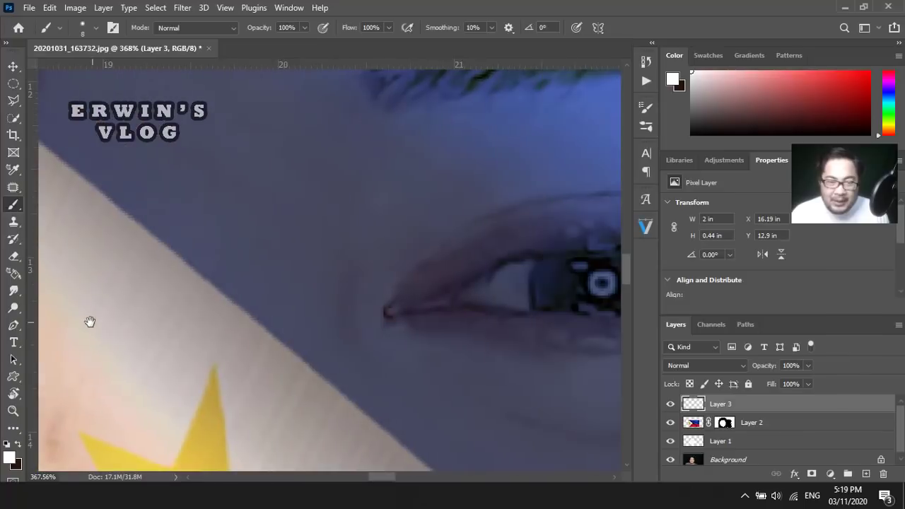
{"action": "mouse_move", "coordinate": [488, 289]}
{"action": "left_mouse_down"}
{"action": "mouse_move", "coordinate": [330, 335]}
{"action": "mouse_move", "coordinate": [309, 320]}
{"action": "mouse_move", "coordinate": [318, 316]}
{"action": "mouse_move", "coordinate": [256, 339]}
{"action": "mouse_move", "coordinate": [313, 344]}
{"action": "mouse_move", "coordinate": [318, 323]}
{"action": "mouse_move", "coordinate": [291, 342]}
{"action": "left_mouse_up"}
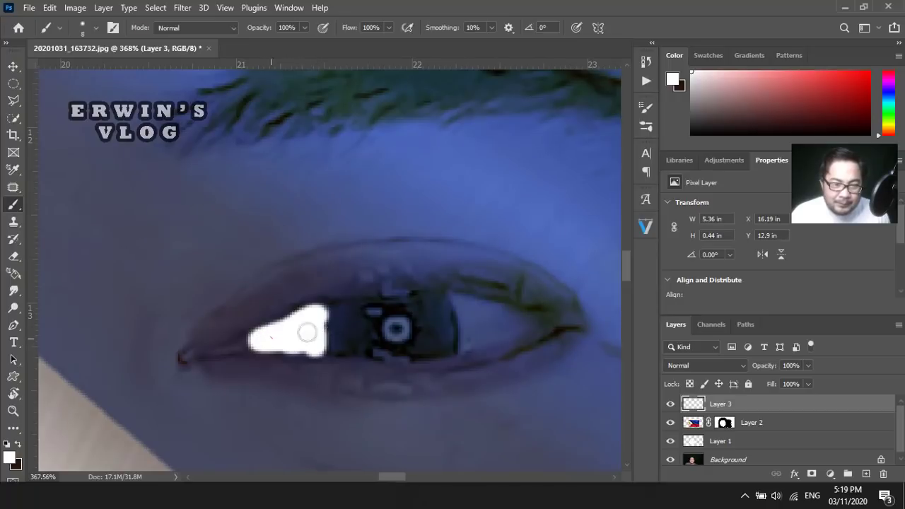
{"action": "left_click", "coordinate": [456, 302]}
{"action": "mouse_move", "coordinate": [474, 307]}
{"action": "left_mouse_down"}
{"action": "mouse_move", "coordinate": [545, 324]}
{"action": "mouse_move", "coordinate": [467, 344]}
{"action": "mouse_move", "coordinate": [459, 322]}
{"action": "mouse_move", "coordinate": [487, 319]}
{"action": "mouse_move", "coordinate": [458, 302]}
{"action": "mouse_move", "coordinate": [481, 330]}
{"action": "mouse_move", "coordinate": [509, 317]}
{"action": "left_mouse_up"}
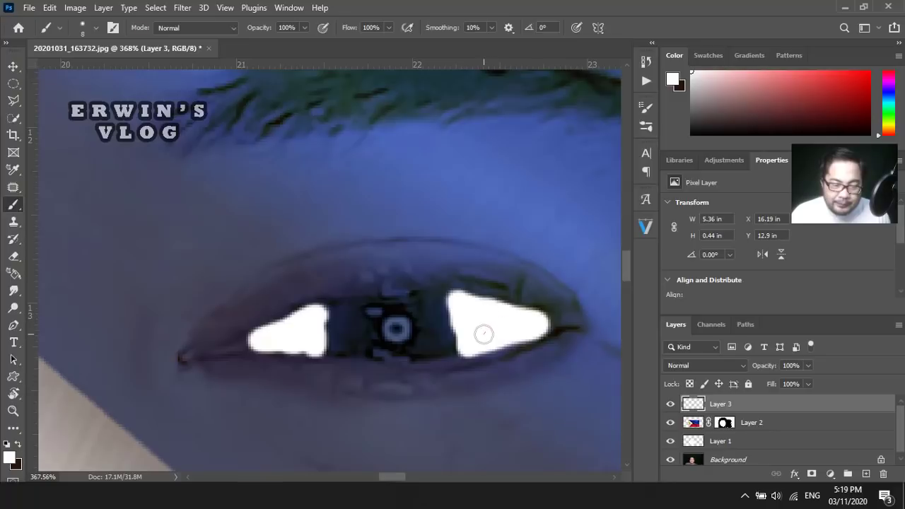
{"action": "scroll", "coordinate": [261, 277], "scroll_direction": "down", "scroll_amount": 1}
{"action": "scroll", "coordinate": [261, 277], "scroll_direction": "down", "scroll_amount": 8}
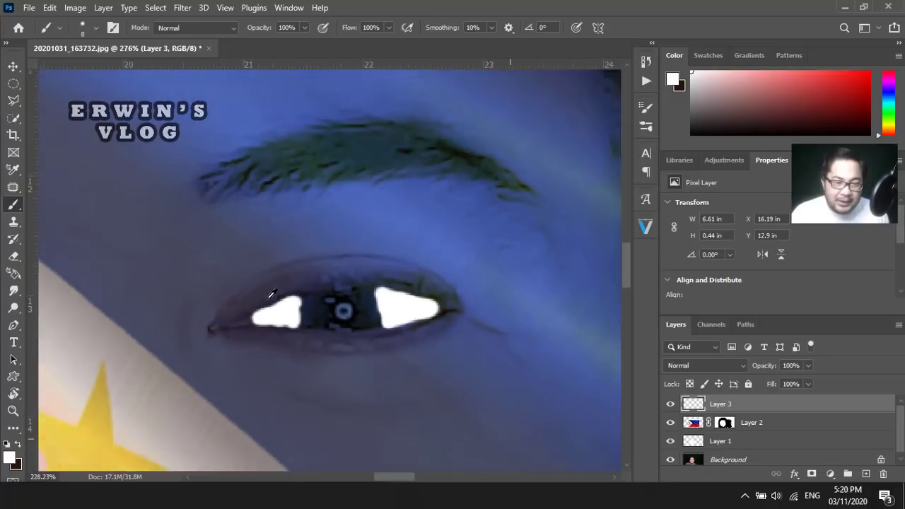
{"action": "scroll", "coordinate": [273, 293], "scroll_direction": "down", "scroll_amount": 3}
{"action": "scroll", "coordinate": [275, 297], "scroll_direction": "down", "scroll_amount": 3}
{"action": "scroll", "coordinate": [276, 298], "scroll_direction": "down", "scroll_amount": 3}
Step: Lower Layer 3's eye-white opacity to 58% and switch to the Move tool
{"action": "scroll", "coordinate": [276, 299], "scroll_direction": "down", "scroll_amount": 1}
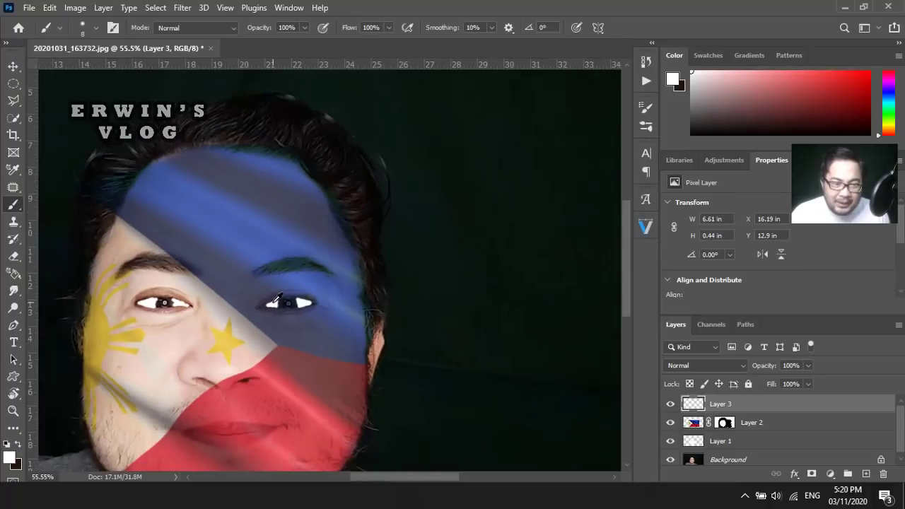
{"action": "left_click", "coordinate": [810, 366]}
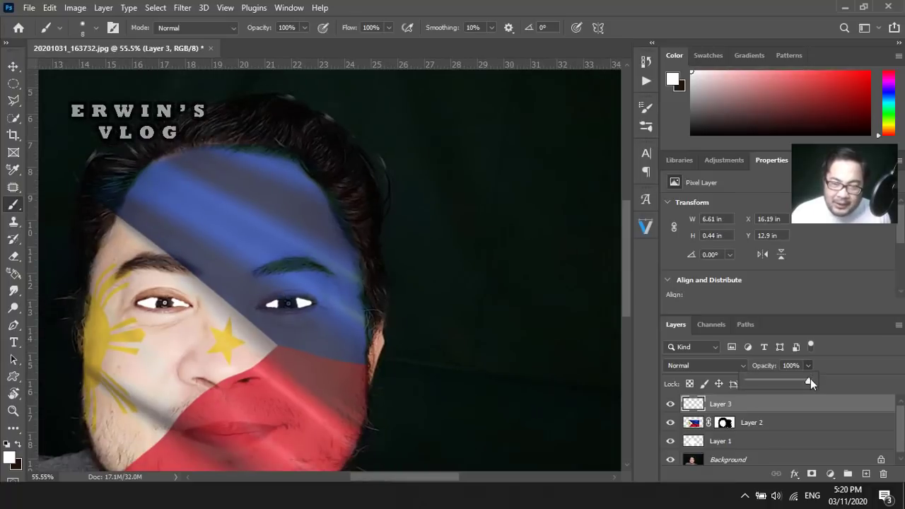
{"action": "left_click_drag", "start_coordinate": [799, 380], "coordinate": [784, 386]}
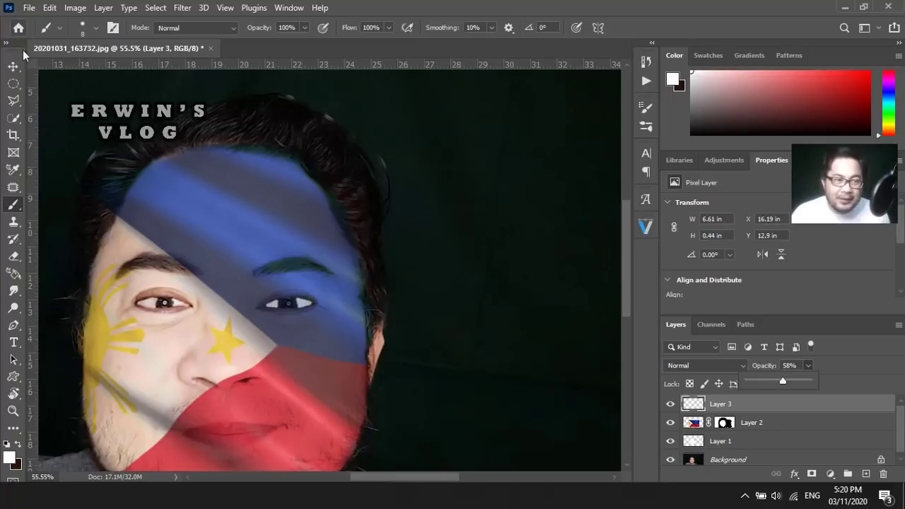
{"action": "left_click", "coordinate": [13, 65]}
{"action": "left_click", "coordinate": [497, 237]}
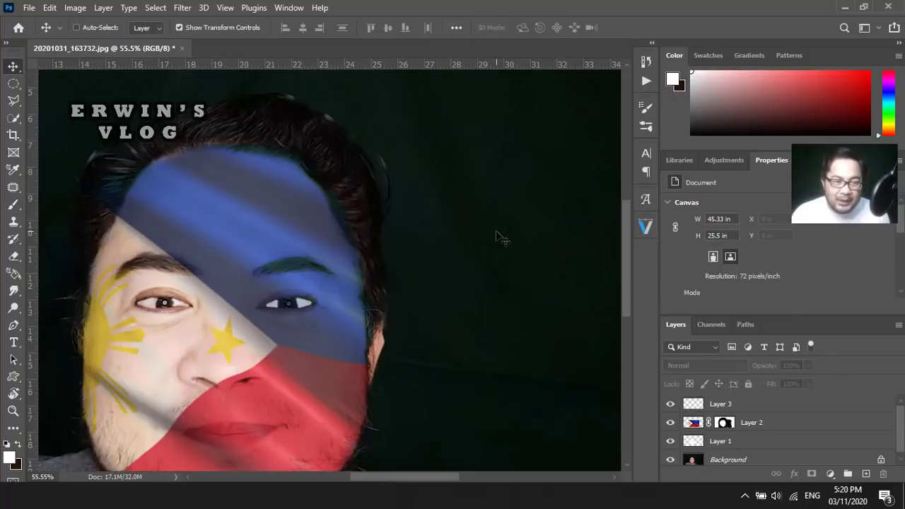
Step: Fit the image on screen and set Layer 3's opacity to 21%
{"action": "key", "text": "ctrl+0"}
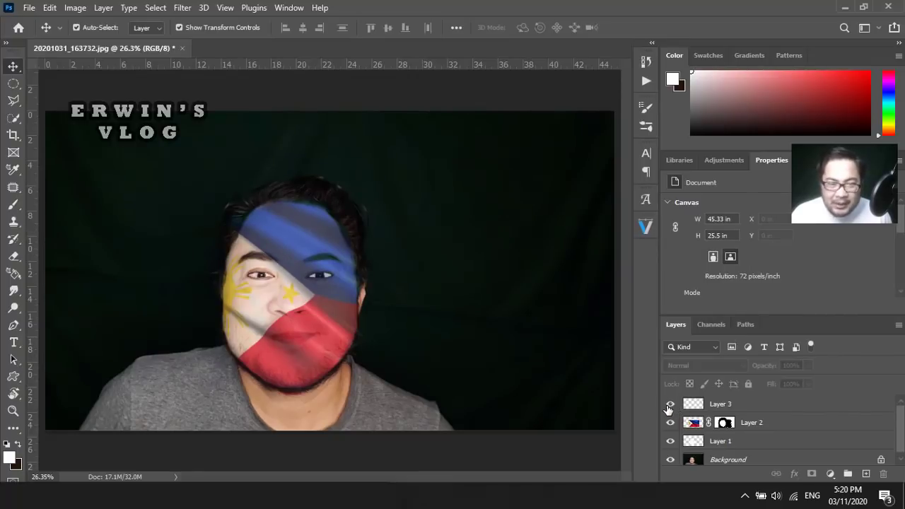
{"action": "left_click", "coordinate": [760, 408]}
{"action": "left_click", "coordinate": [809, 362]}
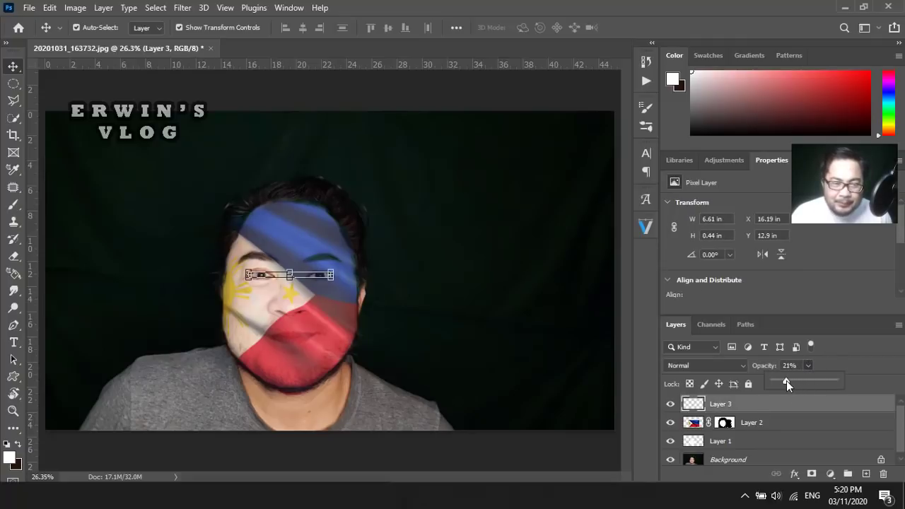
{"action": "left_click", "coordinate": [566, 322]}
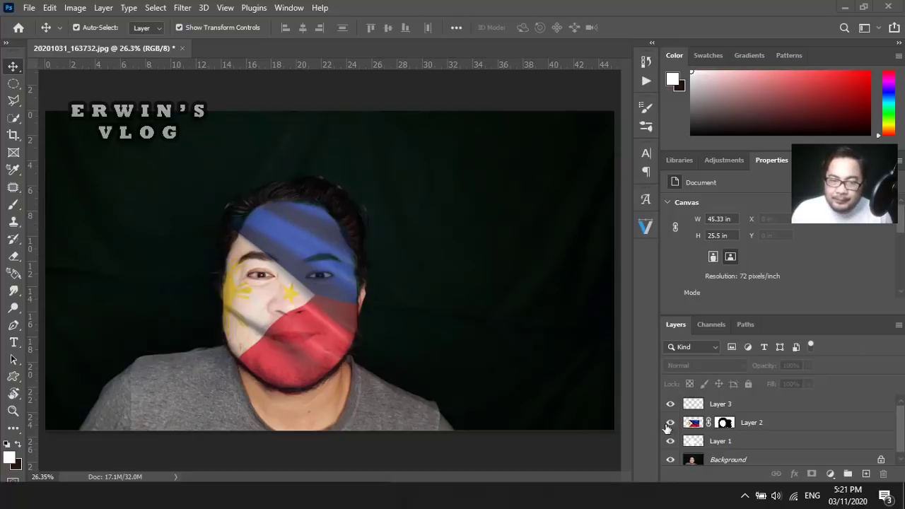
Step: Hide the Philippine flag layer, then paste the US flag and enlarge it over the face
{"action": "left_click", "coordinate": [669, 424]}
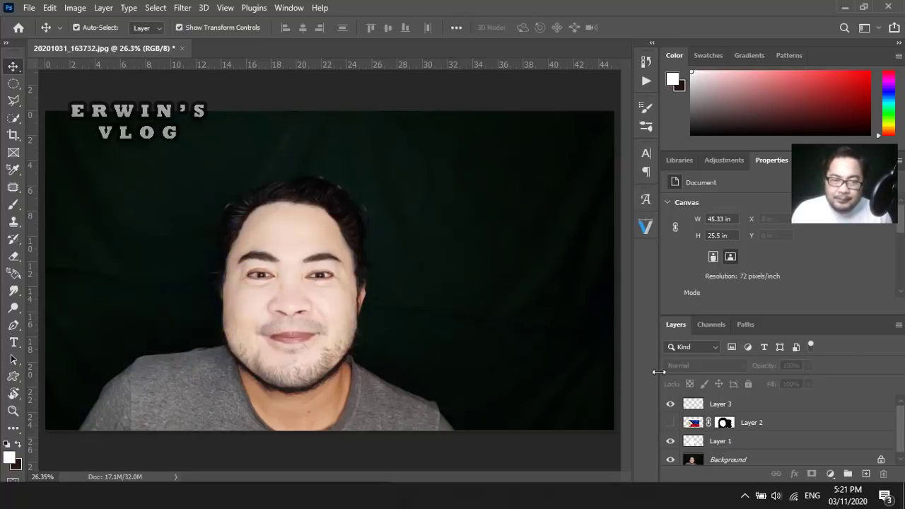
{"action": "key", "text": "ctrl+v"}
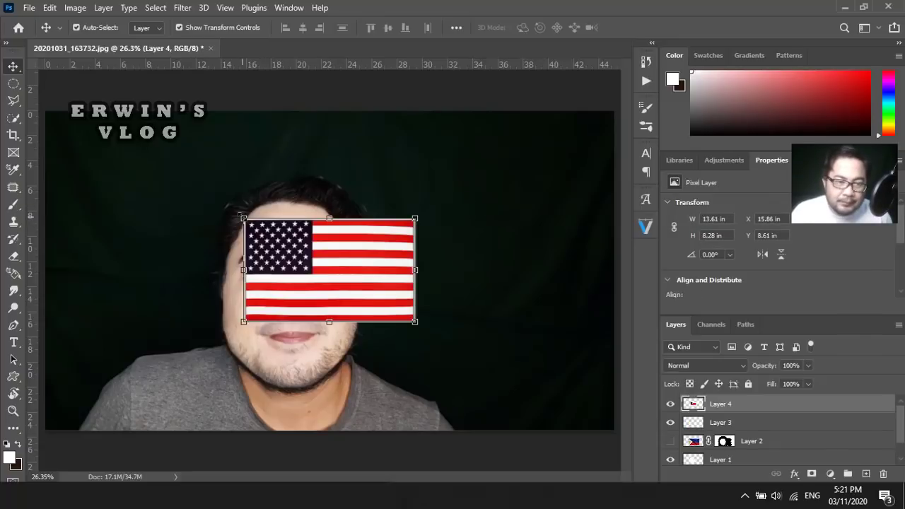
{"action": "left_click_drag", "start_coordinate": [242, 217], "coordinate": [213, 200]}
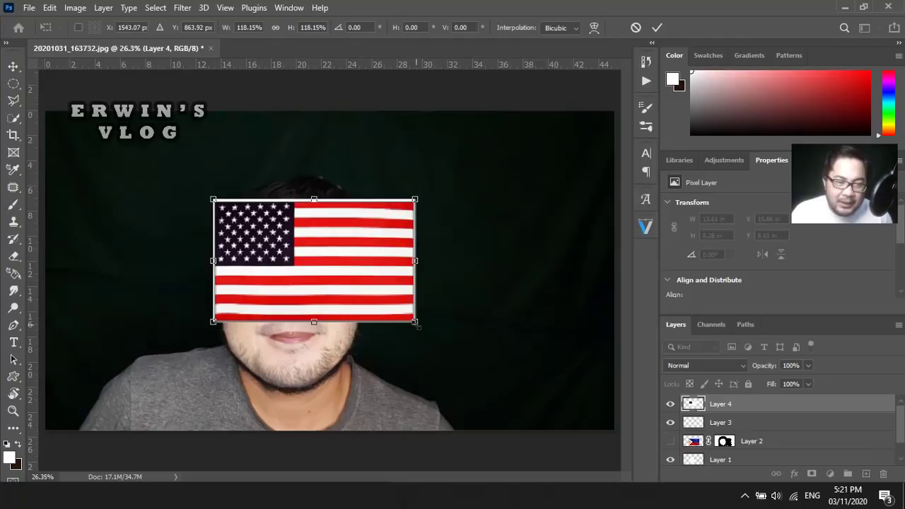
{"action": "mouse_move", "coordinate": [416, 323]}
{"action": "left_mouse_down"}
{"action": "mouse_move", "coordinate": [445, 350]}
{"action": "mouse_move", "coordinate": [515, 383]}
{"action": "left_mouse_up"}
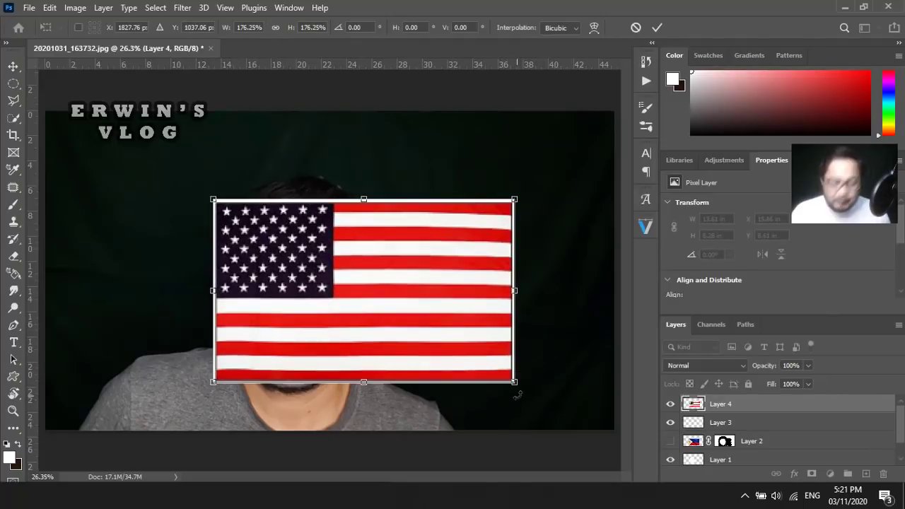
{"action": "key", "text": "Return"}
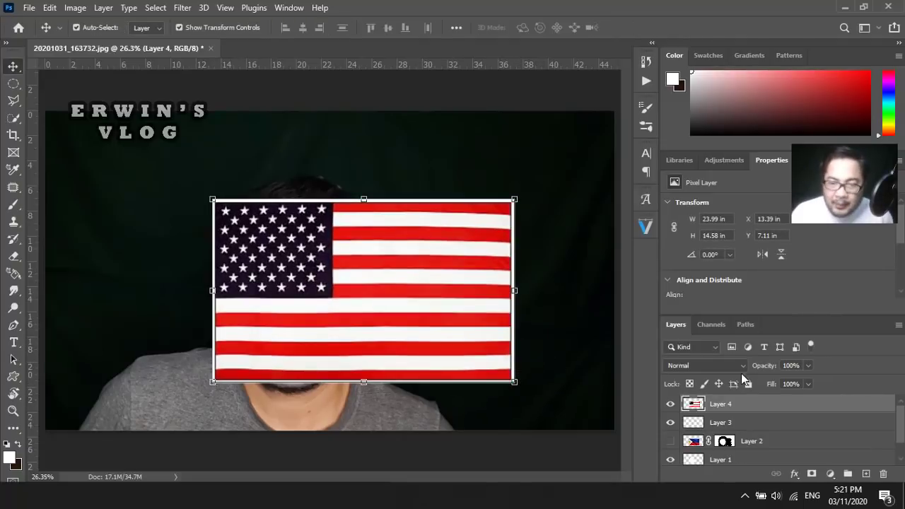
Step: Position the US flag over the face and blend it with Hard Light at 66% opacity
{"action": "left_click", "coordinate": [714, 366]}
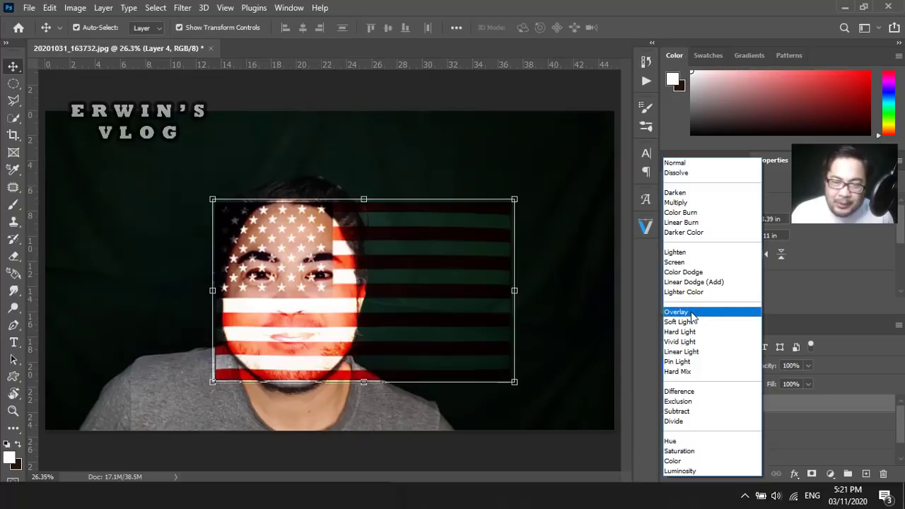
{"action": "left_click", "coordinate": [690, 203]}
{"action": "mouse_move", "coordinate": [307, 274]}
{"action": "left_mouse_down"}
{"action": "mouse_move", "coordinate": [314, 292]}
{"action": "mouse_move", "coordinate": [314, 280]}
{"action": "left_mouse_up"}
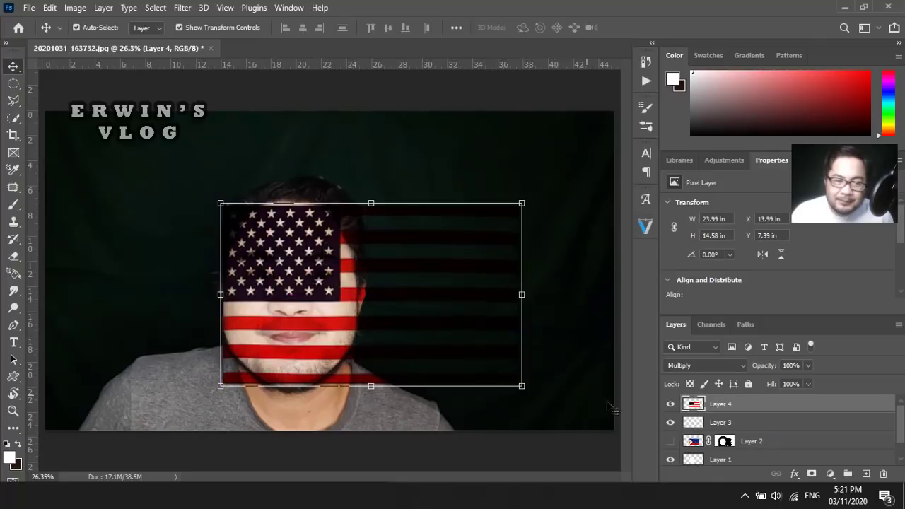
{"action": "left_click", "coordinate": [706, 365]}
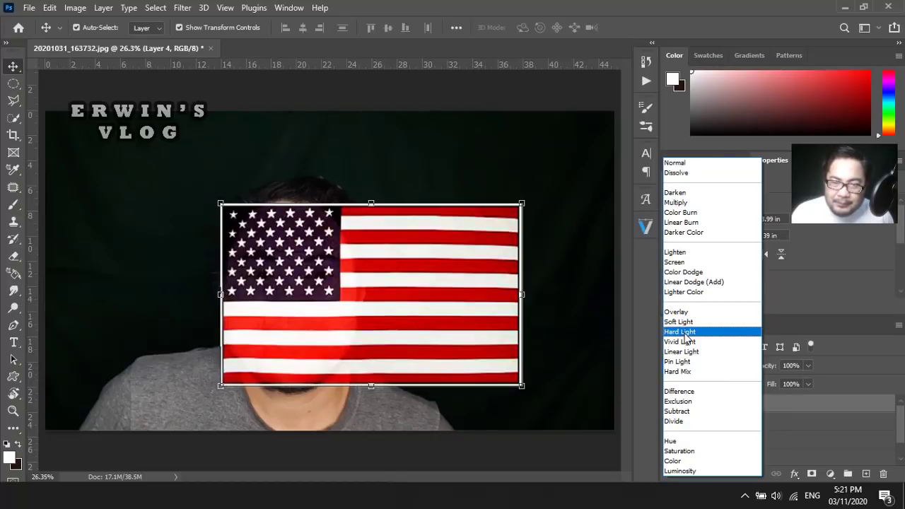
{"action": "left_click", "coordinate": [694, 334]}
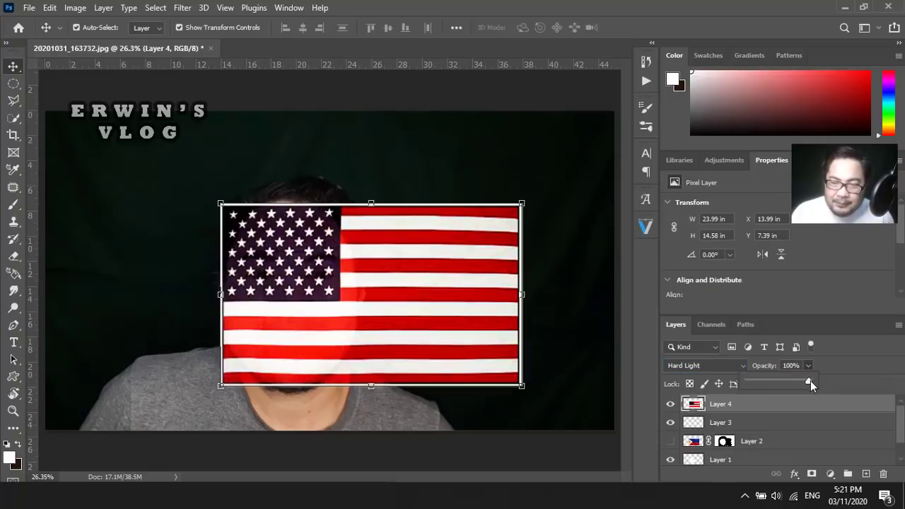
{"action": "left_click_drag", "start_coordinate": [797, 381], "coordinate": [788, 382]}
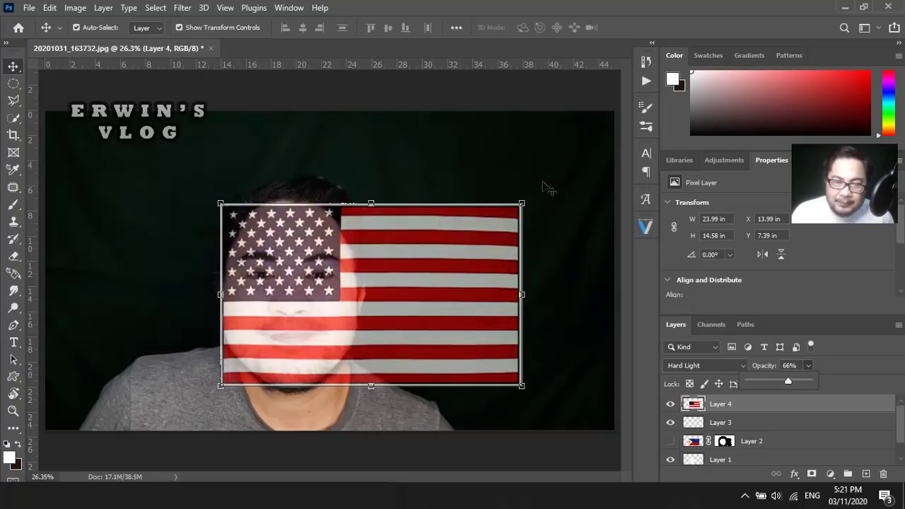
Step: Rotate the US flag about 39° diagonally across the face
{"action": "left_click_drag", "start_coordinate": [537, 190], "coordinate": [565, 317]}
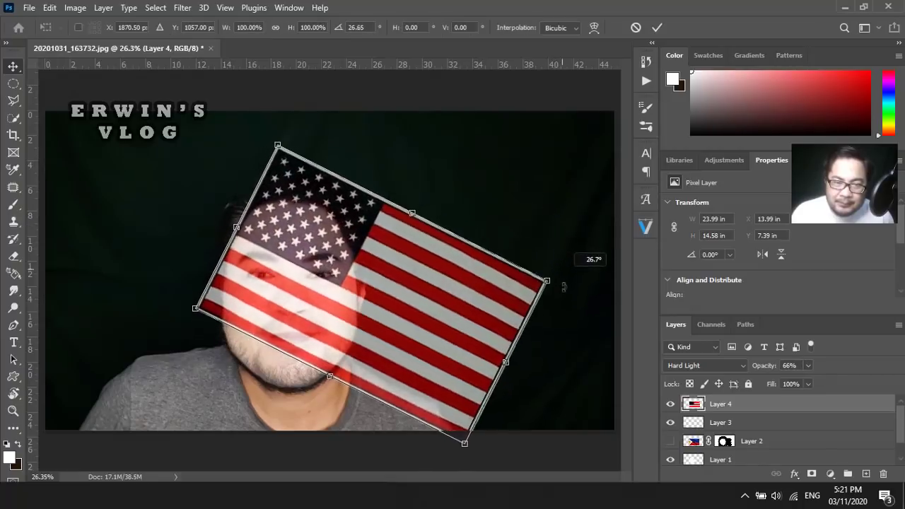
{"action": "left_click_drag", "start_coordinate": [328, 269], "coordinate": [312, 278]}
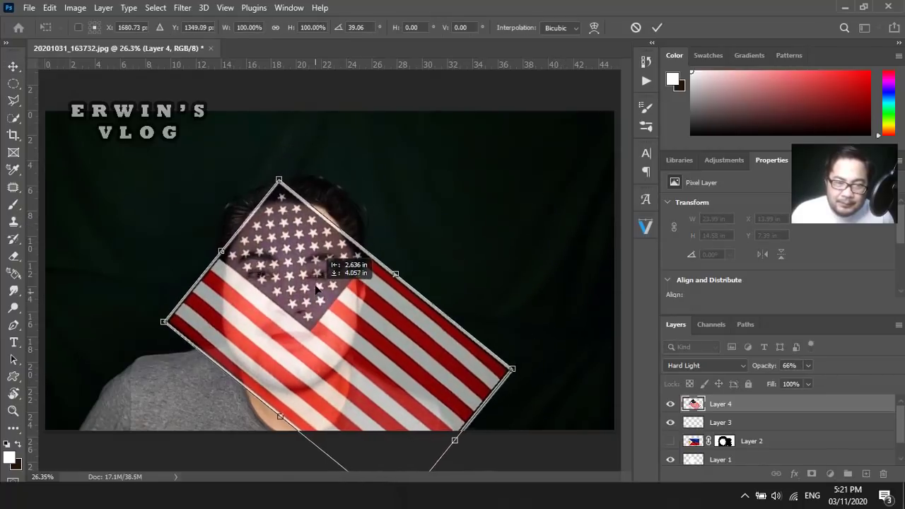
{"action": "key", "text": "Return"}
Step: Hide the US flag and toggle the Philippine flag on then off, leaving the bare face
{"action": "left_click", "coordinate": [670, 403]}
{"action": "left_click", "coordinate": [671, 441]}
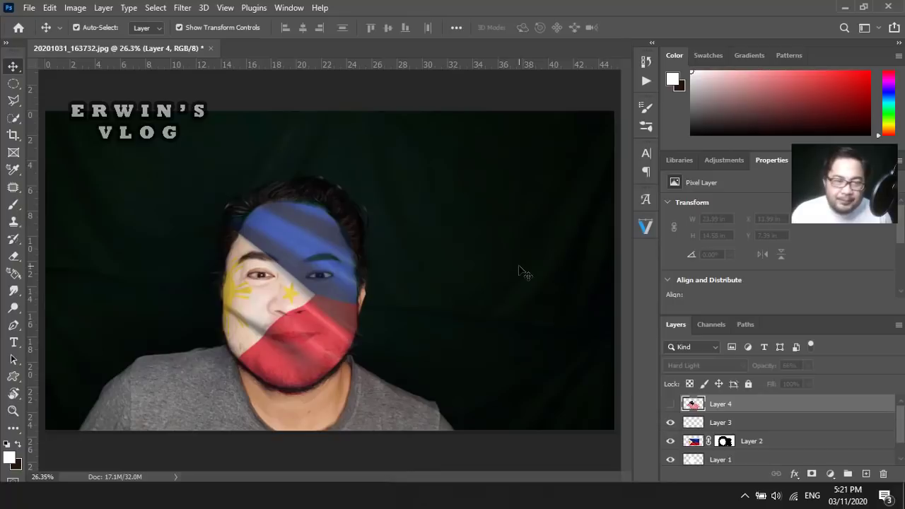
{"action": "left_click", "coordinate": [311, 221]}
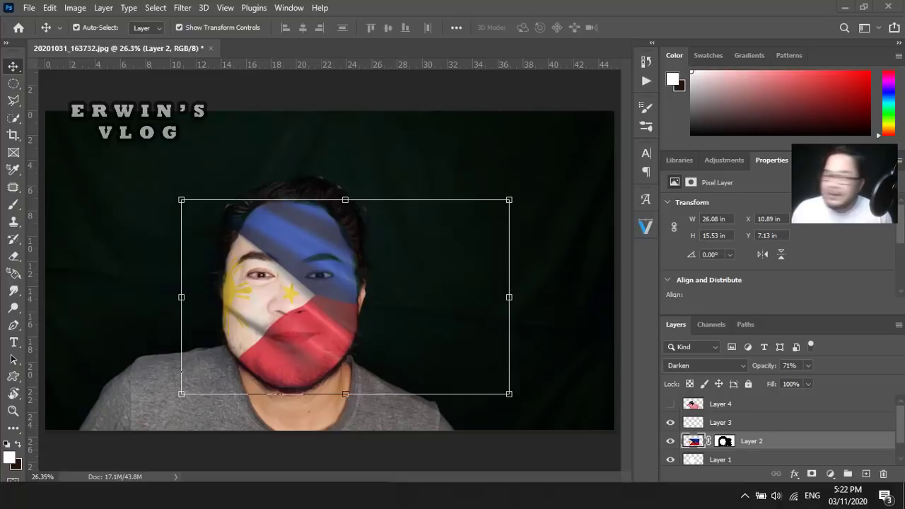
{"action": "left_click", "coordinate": [670, 442]}
{"action": "left_click", "coordinate": [485, 243]}
Step: Paste the Philippine flag onto a new Layer 5 and enlarge it over the face
{"action": "key", "text": "ctrl+shift+alt+n"}
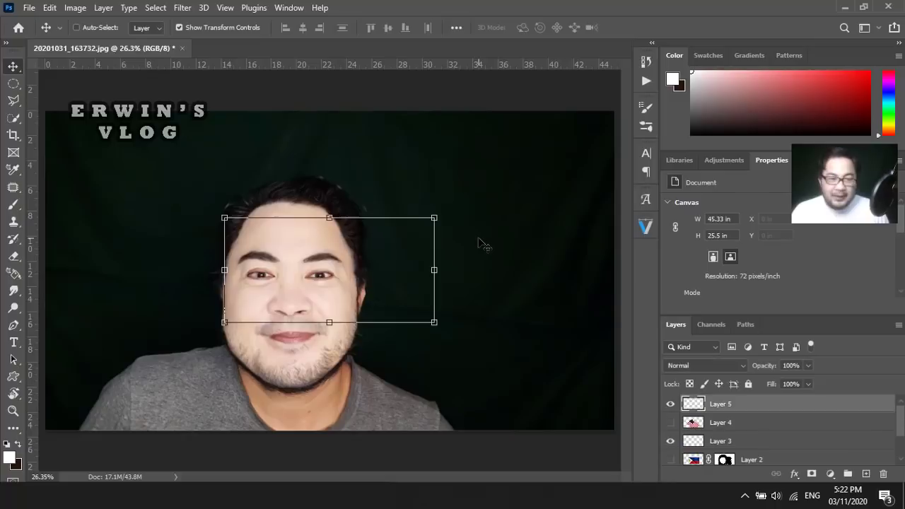
{"action": "key", "text": "ctrl+v"}
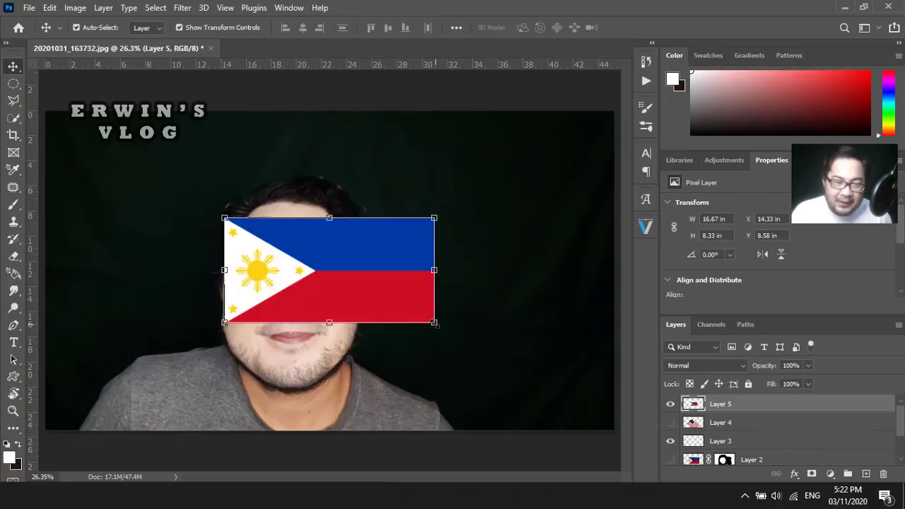
{"action": "left_click_drag", "start_coordinate": [435, 322], "coordinate": [568, 389]}
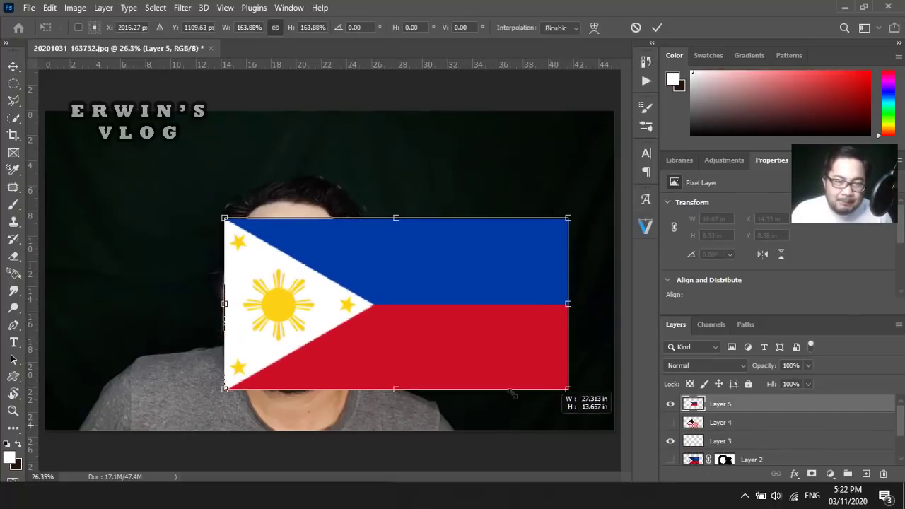
{"action": "left_click_drag", "start_coordinate": [512, 393], "coordinate": [505, 390]}
{"action": "left_click_drag", "start_coordinate": [224, 218], "coordinate": [189, 201]}
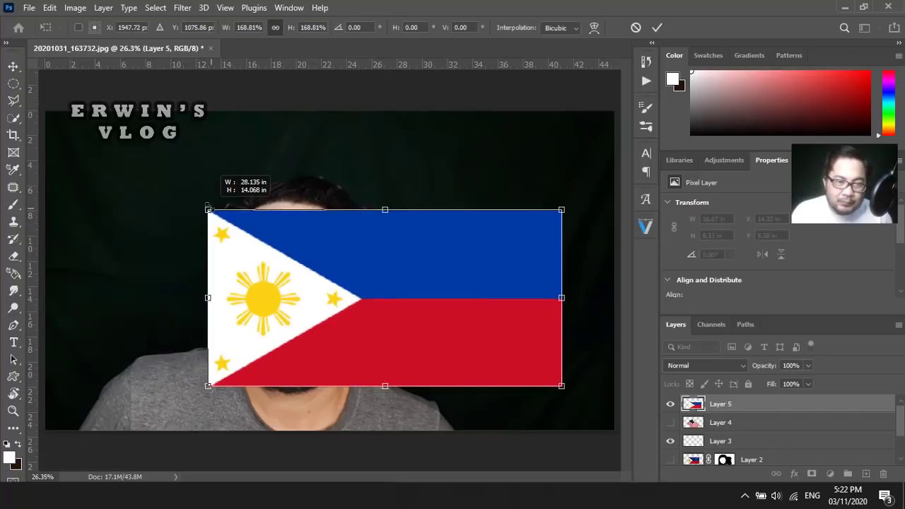
{"action": "key", "text": "Return"}
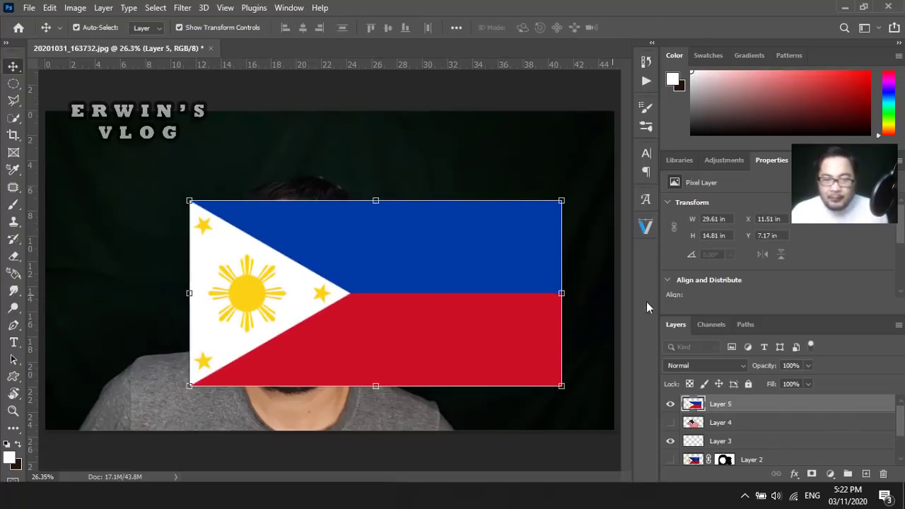
Step: Blend the flag with Multiply, narrow it slightly, move it up-left, and stretch it to the chin
{"action": "left_click", "coordinate": [710, 366]}
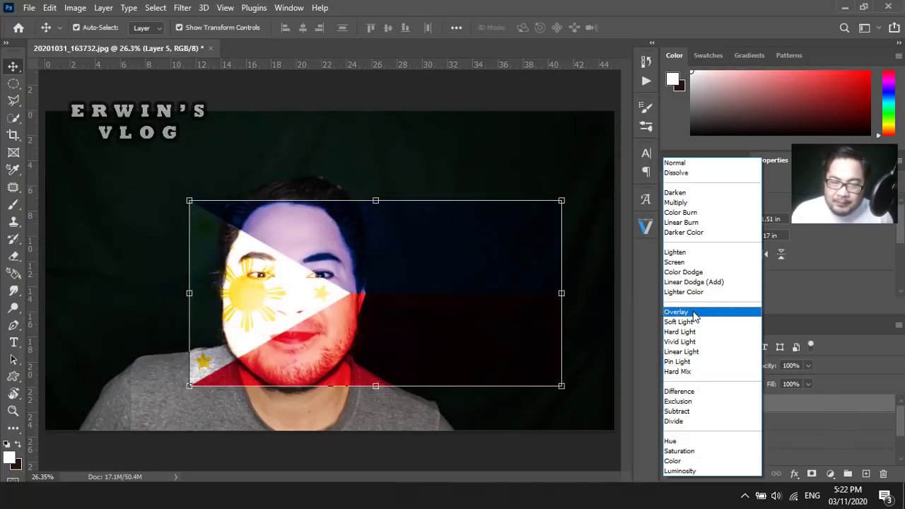
{"action": "left_click", "coordinate": [679, 203]}
{"action": "left_click_drag", "start_coordinate": [341, 300], "coordinate": [319, 296]}
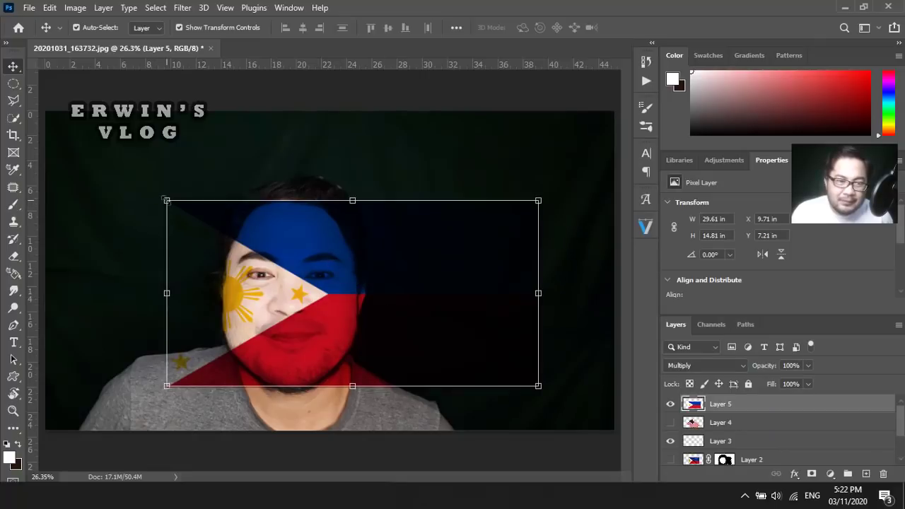
{"action": "left_click_drag", "start_coordinate": [165, 200], "coordinate": [218, 241]}
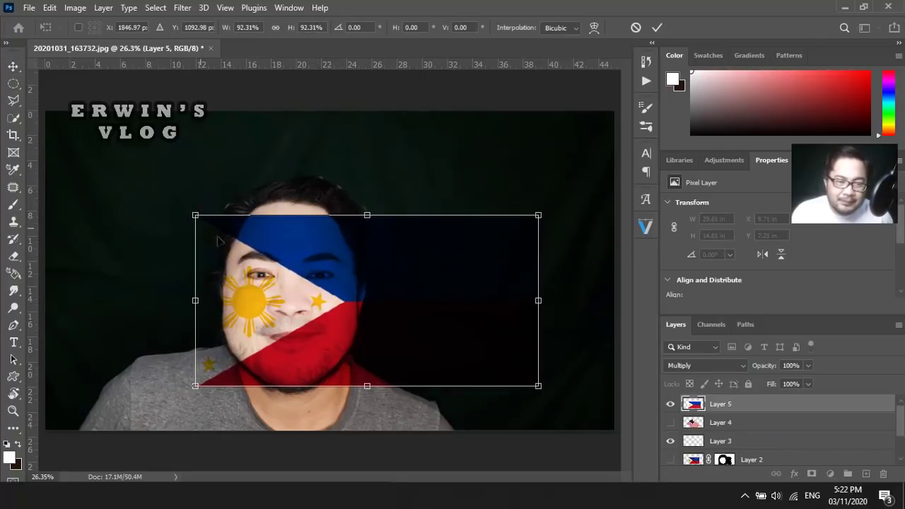
{"action": "left_click_drag", "start_coordinate": [304, 244], "coordinate": [300, 232]}
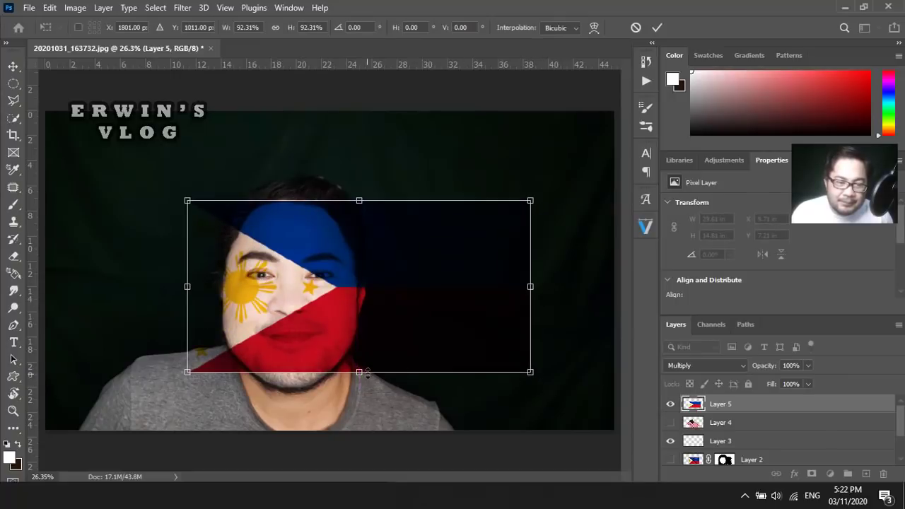
{"action": "left_click_drag", "start_coordinate": [361, 372], "coordinate": [361, 386]}
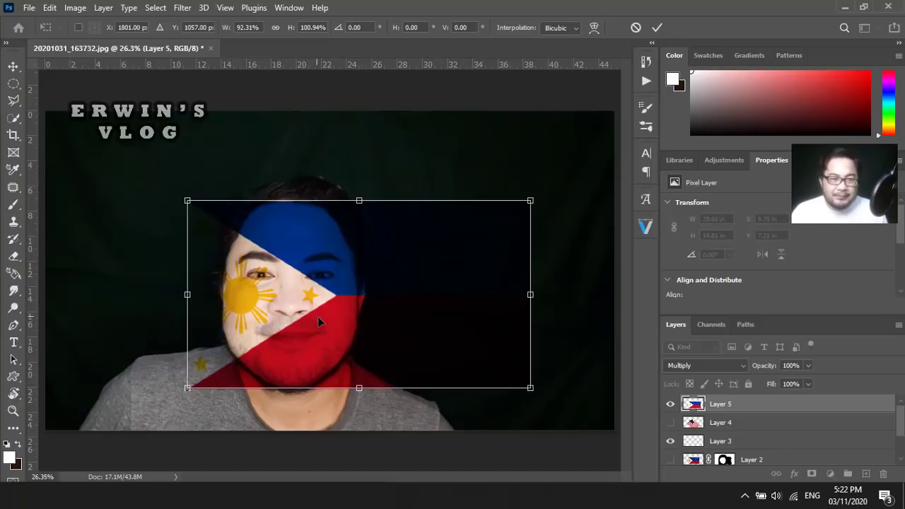
{"action": "key", "text": "Return"}
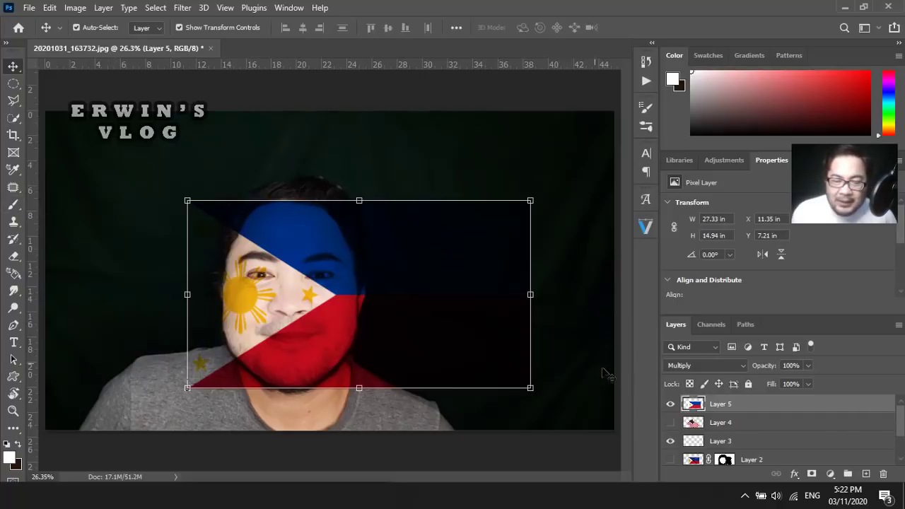
Step: Add a layer mask to Layer 5 and paint black to hide the flag outside the face, around the chin and over the shirt
{"action": "left_click", "coordinate": [812, 474]}
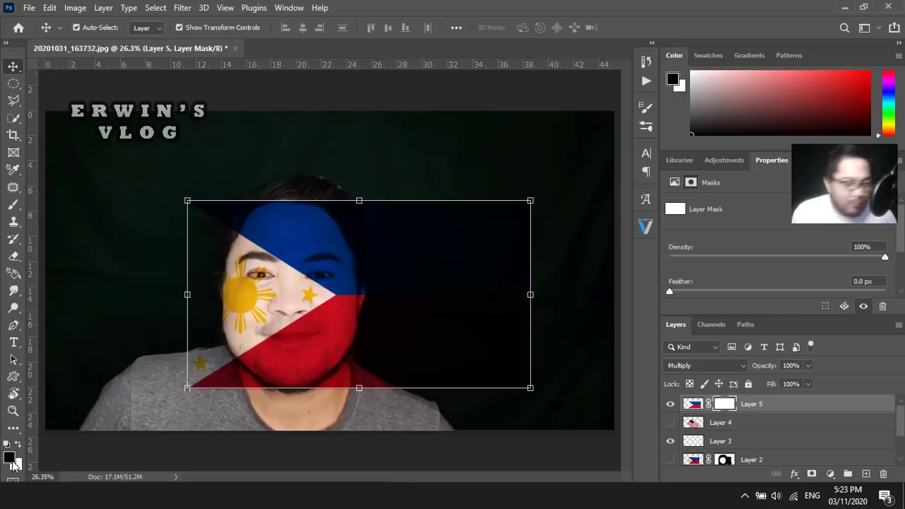
{"action": "left_click", "coordinate": [12, 207]}
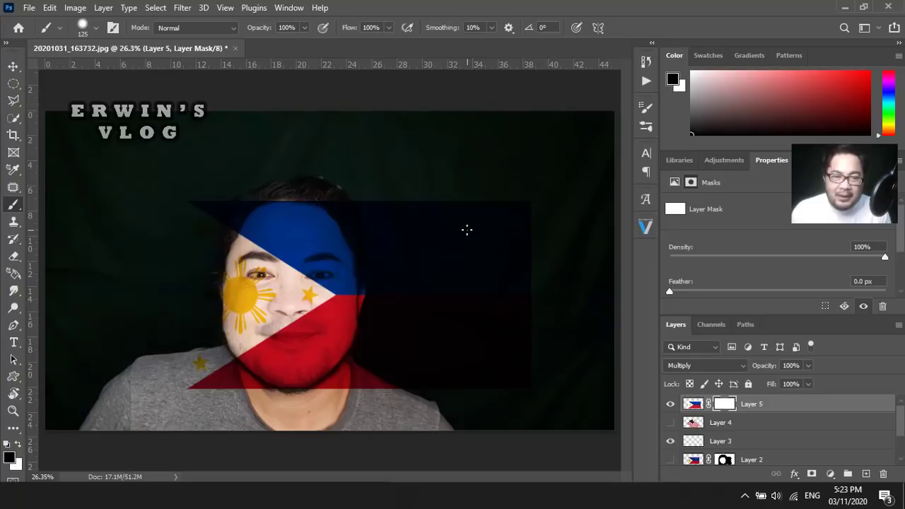
{"action": "mouse_move", "coordinate": [475, 226]}
{"action": "left_mouse_down"}
{"action": "mouse_move", "coordinate": [513, 212]}
{"action": "mouse_move", "coordinate": [533, 222]}
{"action": "mouse_move", "coordinate": [512, 359]}
{"action": "mouse_move", "coordinate": [531, 378]}
{"action": "mouse_move", "coordinate": [507, 232]}
{"action": "mouse_move", "coordinate": [434, 251]}
{"action": "mouse_move", "coordinate": [411, 218]}
{"action": "mouse_move", "coordinate": [363, 199]}
{"action": "mouse_move", "coordinate": [420, 309]}
{"action": "mouse_move", "coordinate": [471, 319]}
{"action": "mouse_move", "coordinate": [414, 255]}
{"action": "mouse_move", "coordinate": [489, 309]}
{"action": "mouse_move", "coordinate": [464, 297]}
{"action": "mouse_move", "coordinate": [402, 372]}
{"action": "mouse_move", "coordinate": [441, 397]}
{"action": "mouse_move", "coordinate": [392, 339]}
{"action": "mouse_move", "coordinate": [396, 288]}
{"action": "mouse_move", "coordinate": [385, 270]}
{"action": "left_mouse_up"}
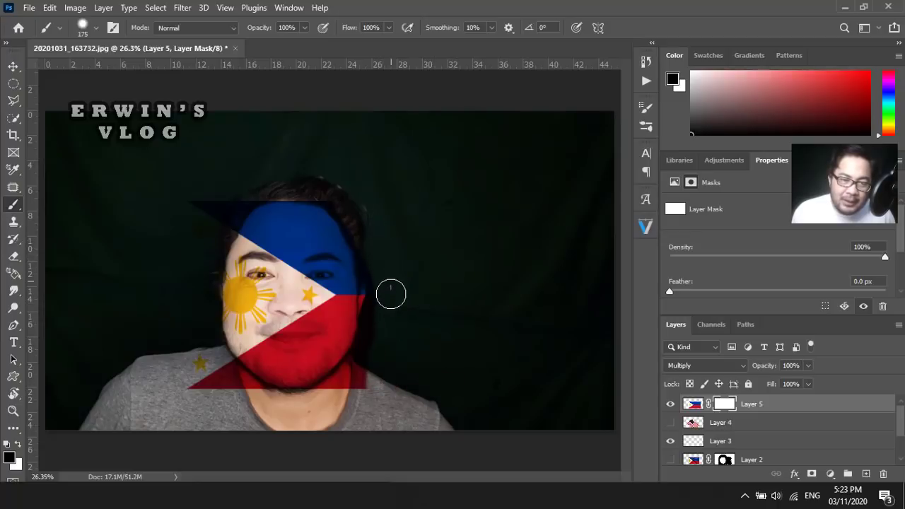
{"action": "left_click_drag", "start_coordinate": [384, 322], "coordinate": [348, 413]}
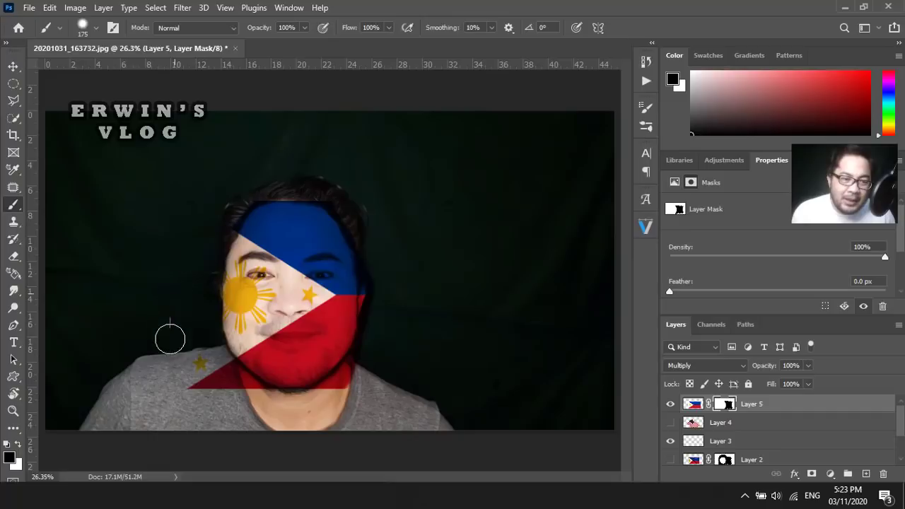
{"action": "left_click_drag", "start_coordinate": [196, 389], "coordinate": [179, 331]}
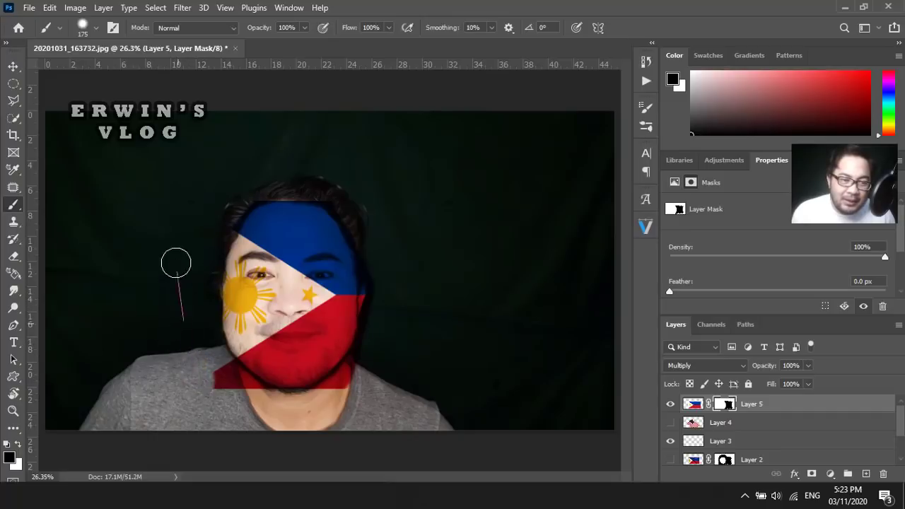
{"action": "mouse_move", "coordinate": [215, 385]}
{"action": "left_mouse_down"}
{"action": "mouse_move", "coordinate": [196, 338]}
{"action": "mouse_move", "coordinate": [257, 403]}
{"action": "left_mouse_up"}
{"action": "mouse_move", "coordinate": [340, 398]}
{"action": "left_mouse_down"}
{"action": "mouse_move", "coordinate": [365, 366]}
{"action": "mouse_move", "coordinate": [350, 383]}
{"action": "left_mouse_up"}
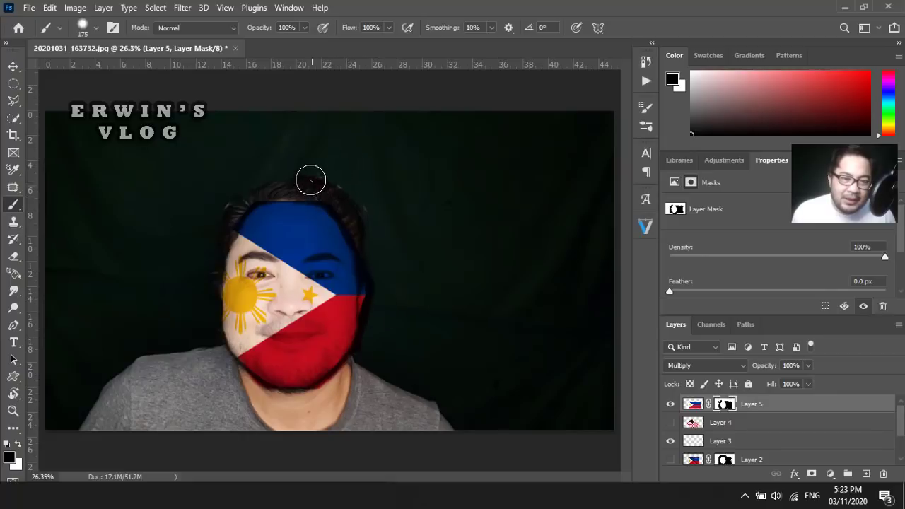
Step: Stretch the flag taller from its top-middle handle and commit the transform
{"action": "left_click", "coordinate": [13, 65]}
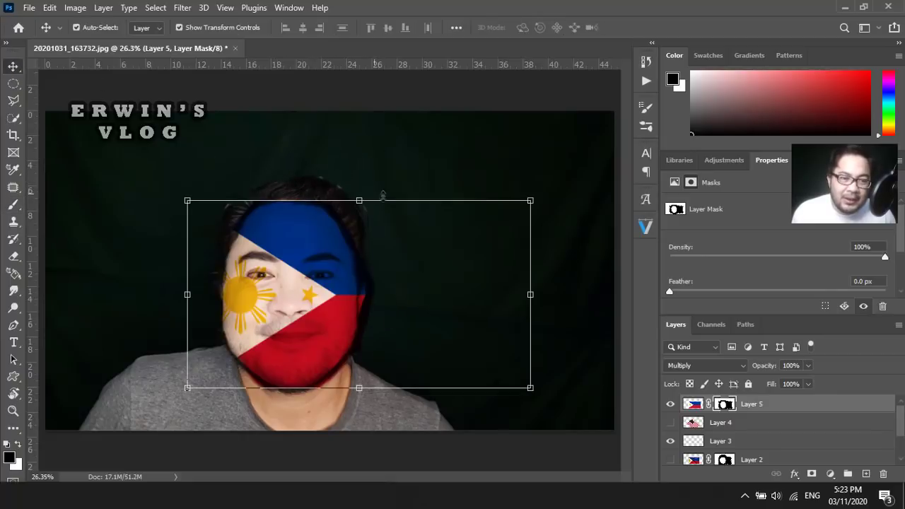
{"action": "left_click_drag", "start_coordinate": [359, 201], "coordinate": [360, 201]}
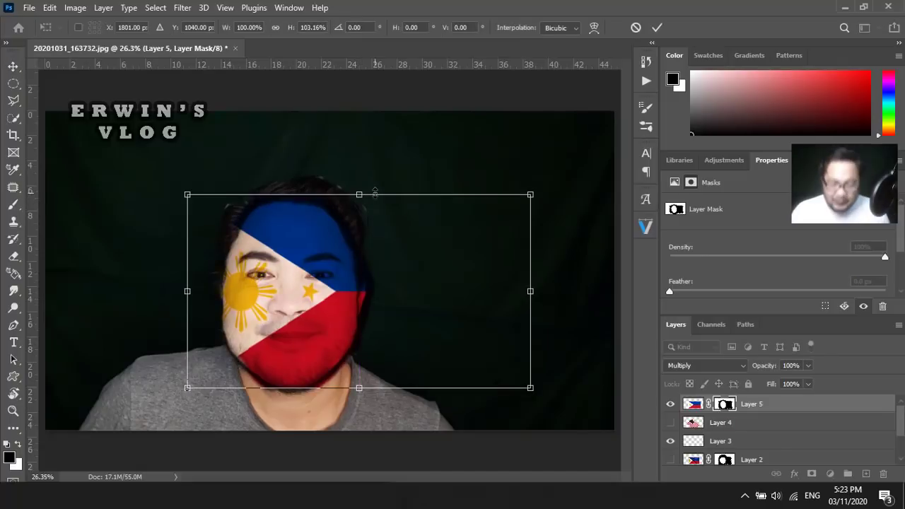
{"action": "key", "text": "Return"}
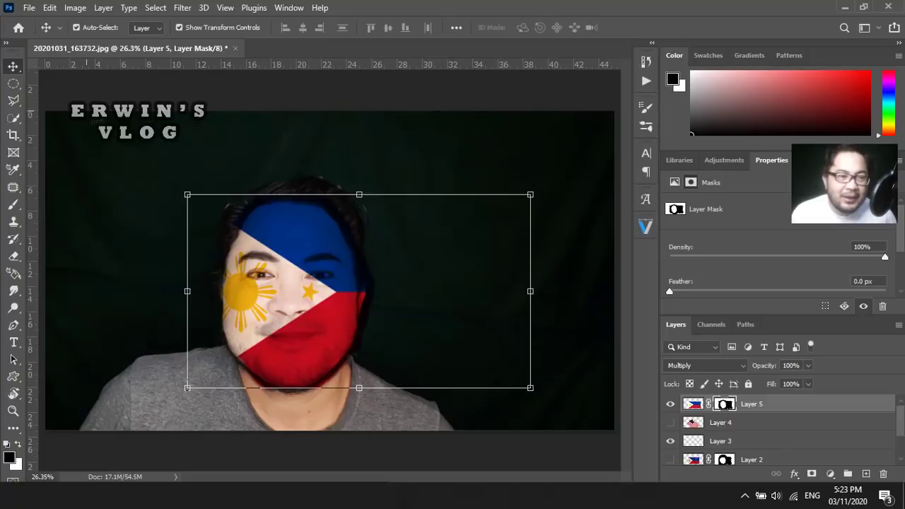
{"action": "left_click", "coordinate": [13, 205]}
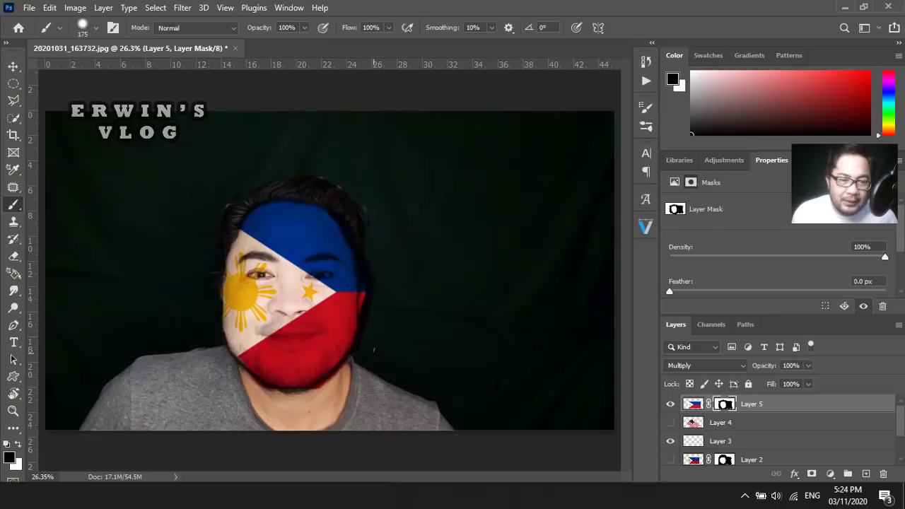
Step: Zoom in and paint with a smaller black brush to mask the flag edge along the jaw and neck
{"action": "scroll", "coordinate": [343, 382], "scroll_direction": "up", "scroll_amount": 2}
{"action": "scroll", "coordinate": [344, 382], "scroll_direction": "up", "scroll_amount": 5}
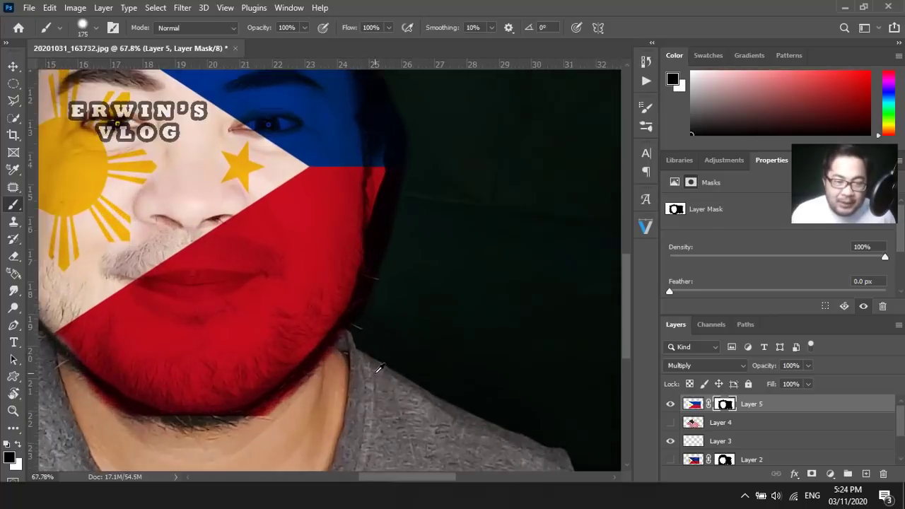
{"action": "scroll", "coordinate": [375, 353], "scroll_direction": "up", "scroll_amount": 3}
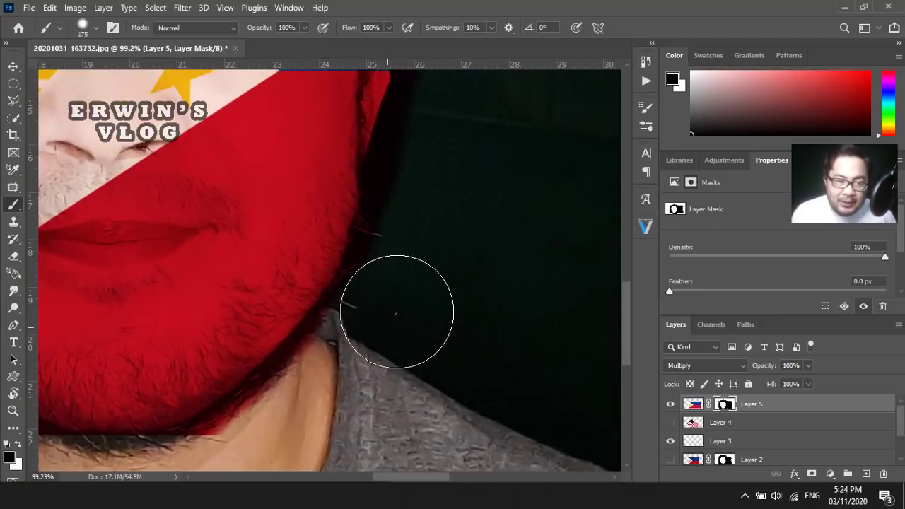
{"action": "key", "text": "bracketleft"}
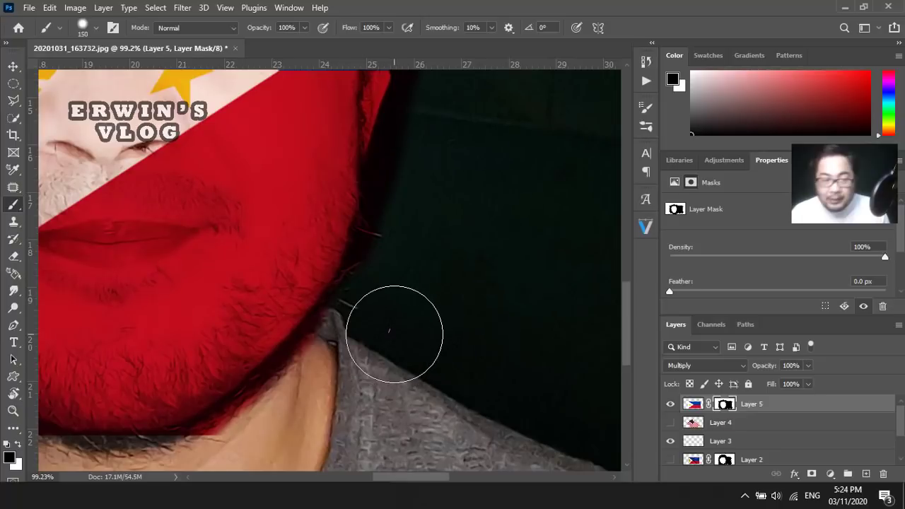
{"action": "key", "text": "bracketleft"}
{"action": "key", "text": "bracketleft"}
{"action": "key", "text": "bracketleft"}
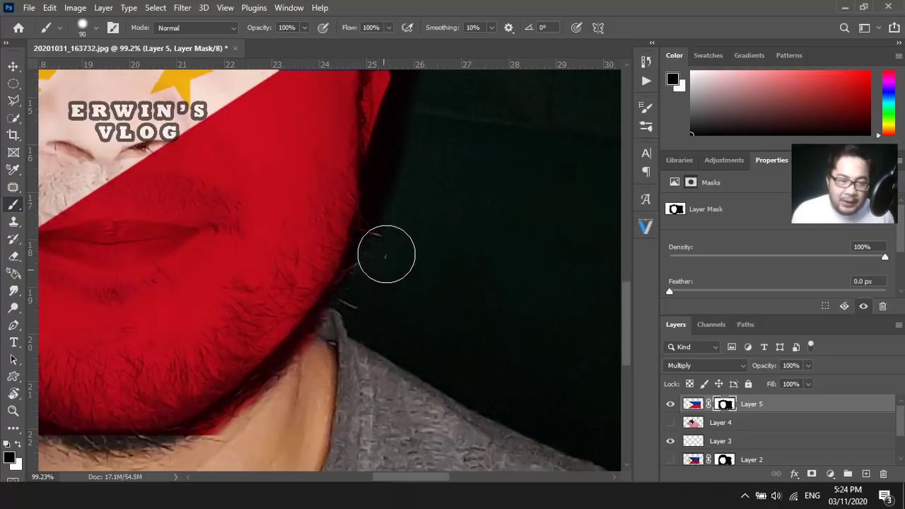
{"action": "left_click_drag", "start_coordinate": [359, 308], "coordinate": [314, 370]}
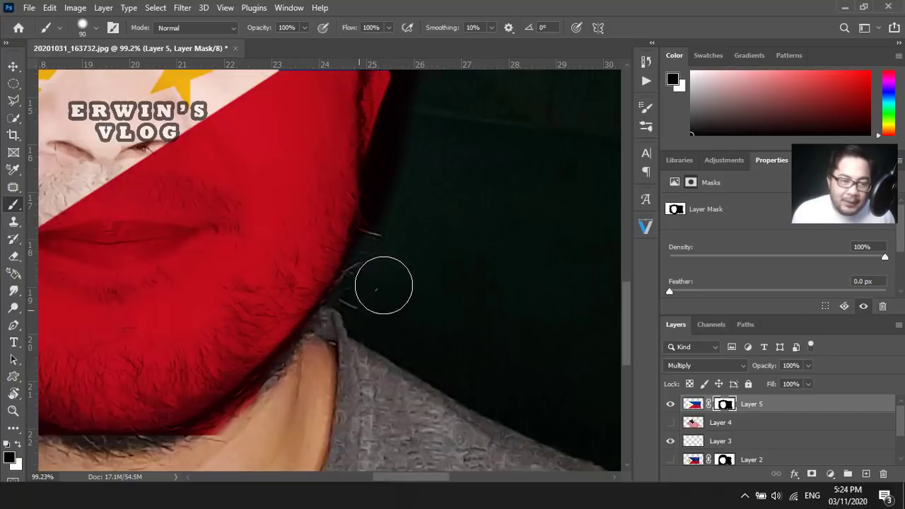
{"action": "scroll", "coordinate": [333, 357], "scroll_direction": "down", "scroll_amount": 1}
{"action": "scroll", "coordinate": [333, 357], "scroll_direction": "up", "scroll_amount": 1}
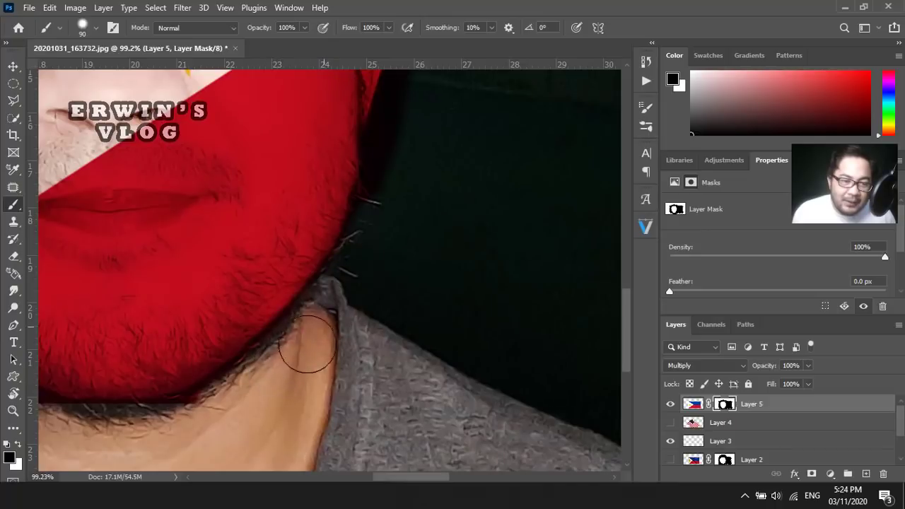
{"action": "left_click_drag", "start_coordinate": [205, 426], "coordinate": [404, 339]}
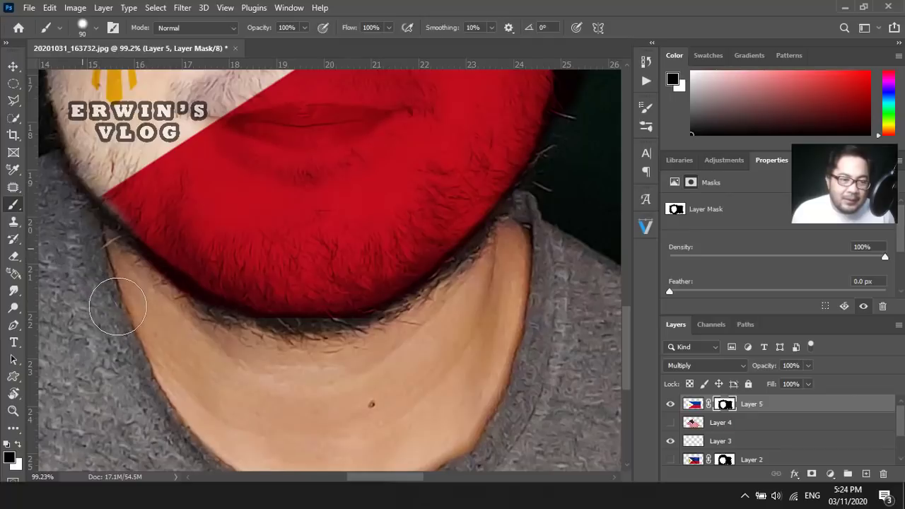
Step: Nudge the flag layer slightly left and down with the arrow keys
{"action": "left_click", "coordinate": [13, 67]}
{"action": "key", "text": "Left"}
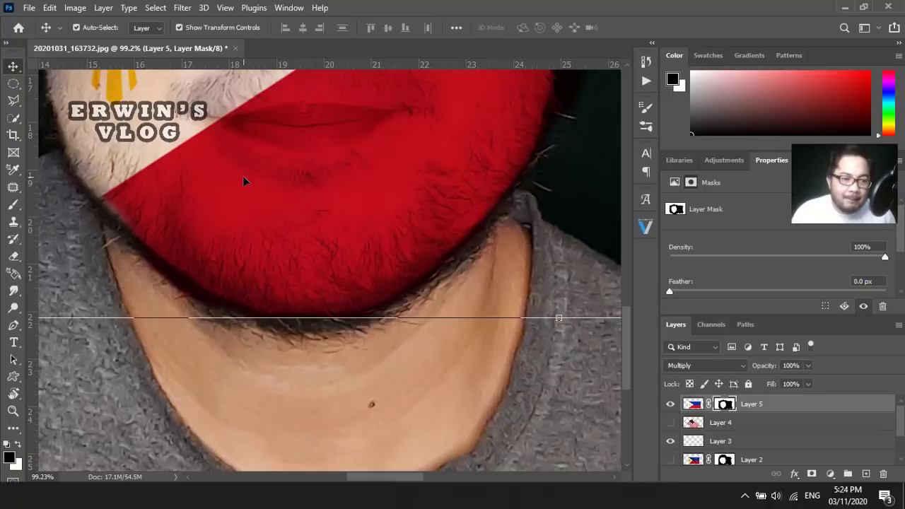
{"action": "key", "text": "Left"}
{"action": "key", "text": "Left"}
{"action": "key", "text": "Down"}
{"action": "key", "text": "Down"}
{"action": "key", "text": "Down"}
{"action": "key", "text": "Left"}
{"action": "key", "text": "Left"}
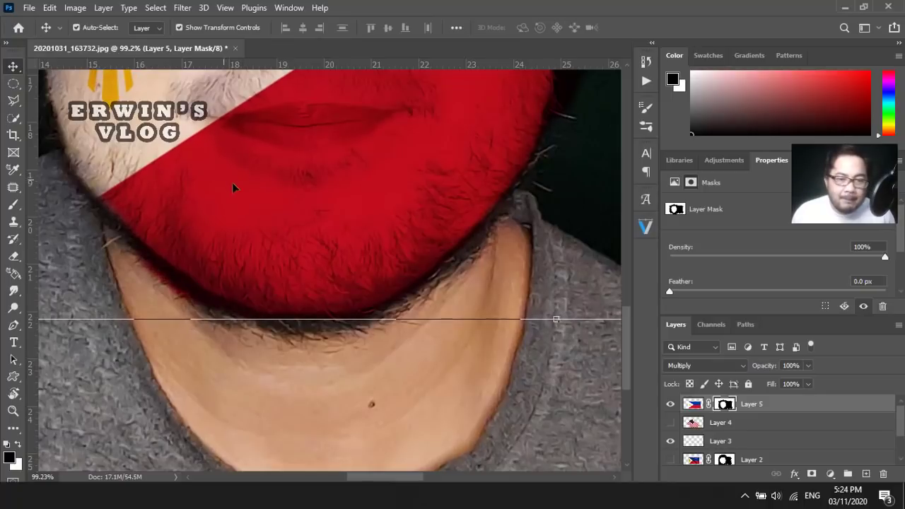
{"action": "left_click_drag", "start_coordinate": [476, 219], "coordinate": [217, 418]}
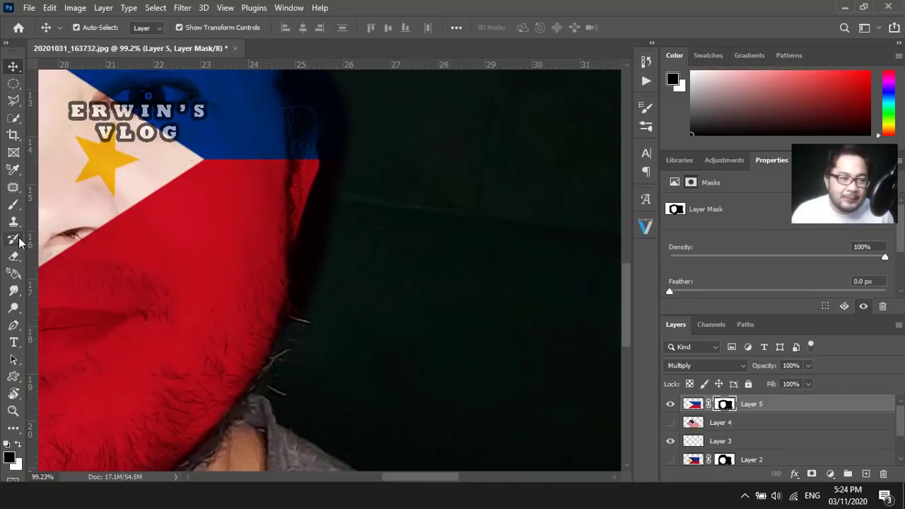
Step: Mask the flag off the jaw edge and the hair beside the ear
{"action": "left_click", "coordinate": [13, 205]}
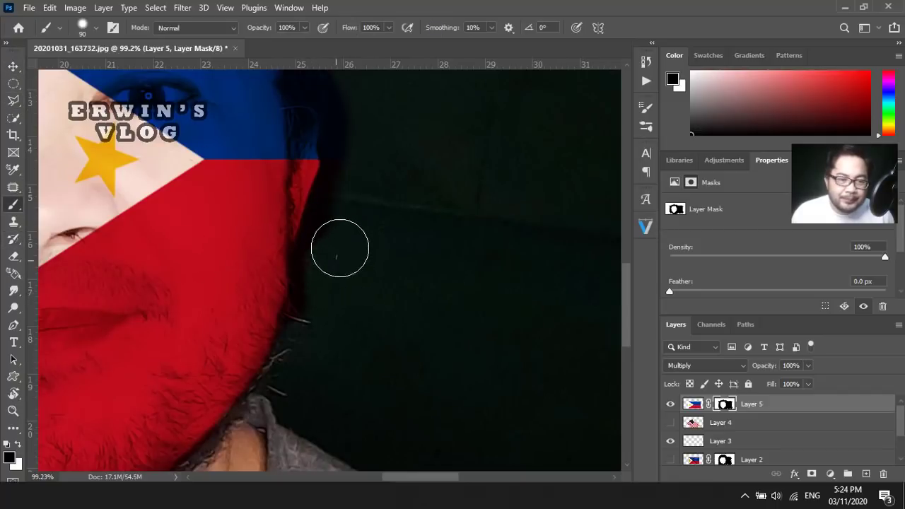
{"action": "left_click_drag", "start_coordinate": [348, 201], "coordinate": [334, 377]}
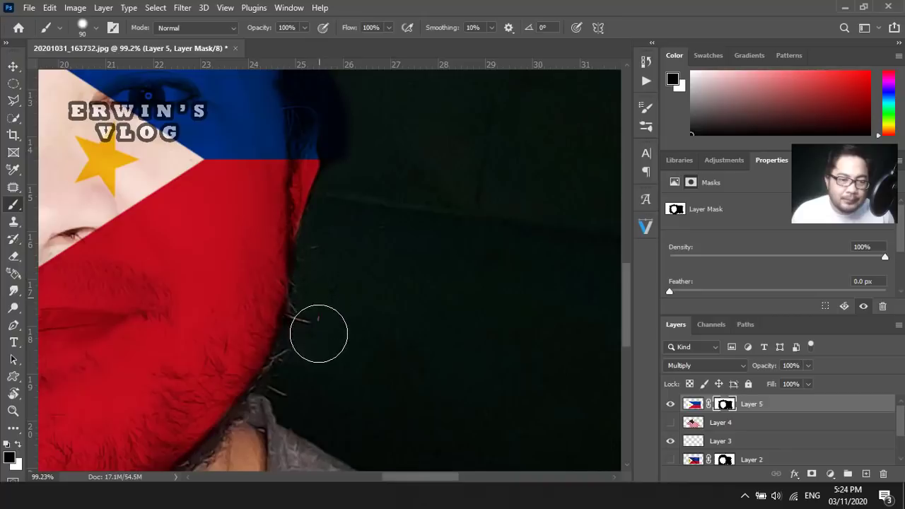
{"action": "scroll", "coordinate": [382, 283], "scroll_direction": "up", "scroll_amount": 2}
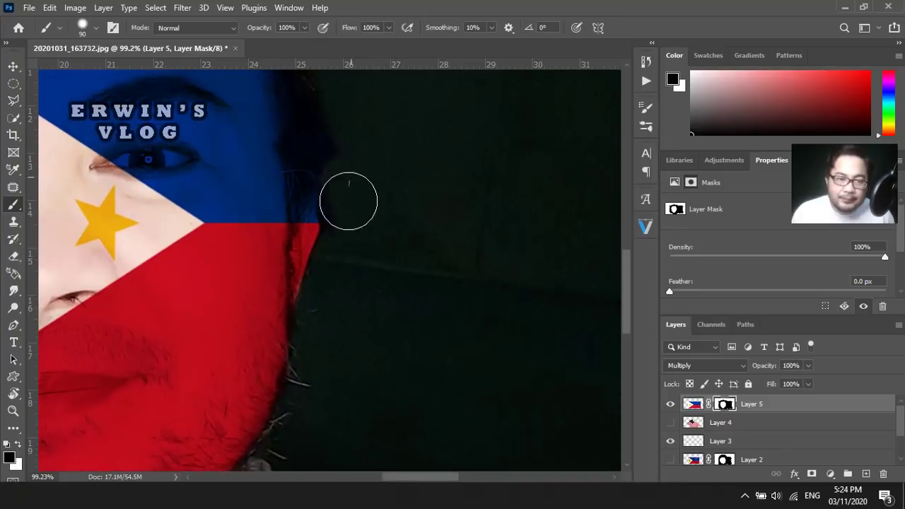
{"action": "mouse_move", "coordinate": [346, 153]}
{"action": "left_mouse_down"}
{"action": "mouse_move", "coordinate": [327, 205]}
{"action": "mouse_move", "coordinate": [330, 264]}
{"action": "mouse_move", "coordinate": [331, 210]}
{"action": "mouse_move", "coordinate": [341, 275]}
{"action": "left_mouse_up"}
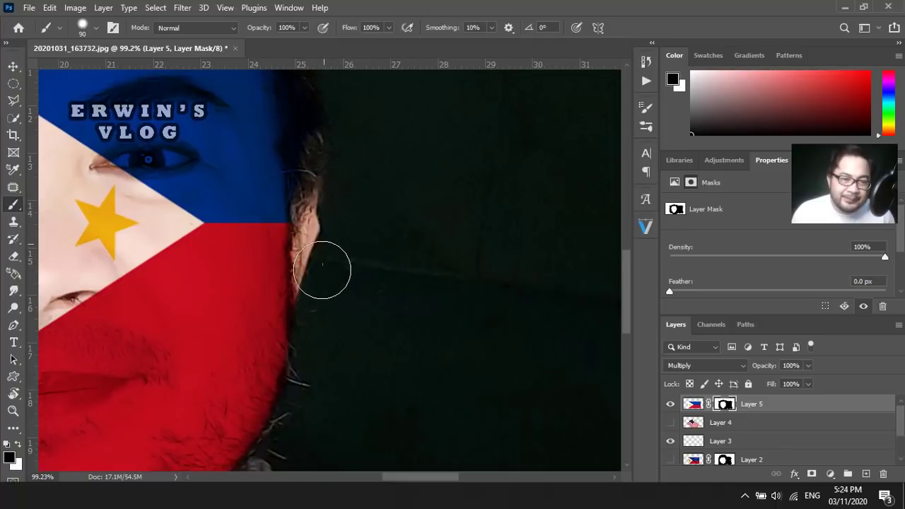
{"action": "scroll", "coordinate": [341, 275], "scroll_direction": "up", "scroll_amount": 3}
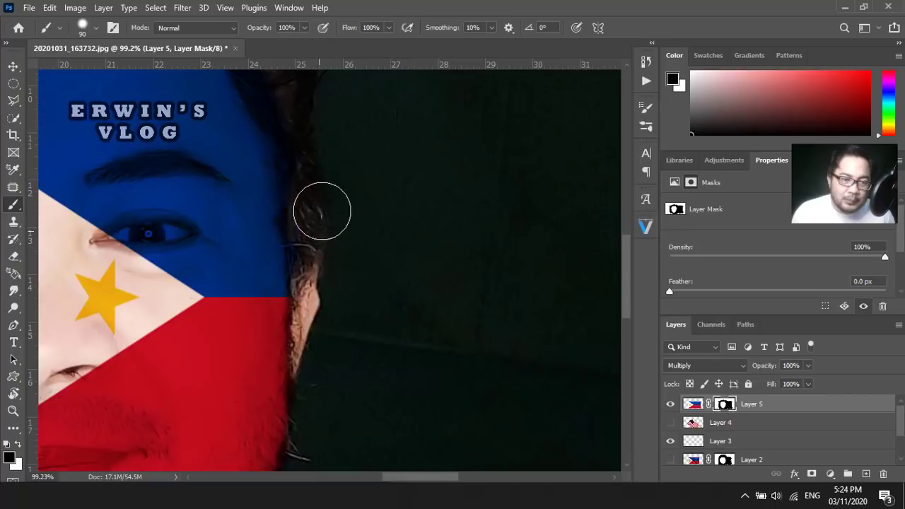
{"action": "scroll", "coordinate": [336, 196], "scroll_direction": "up", "scroll_amount": 3}
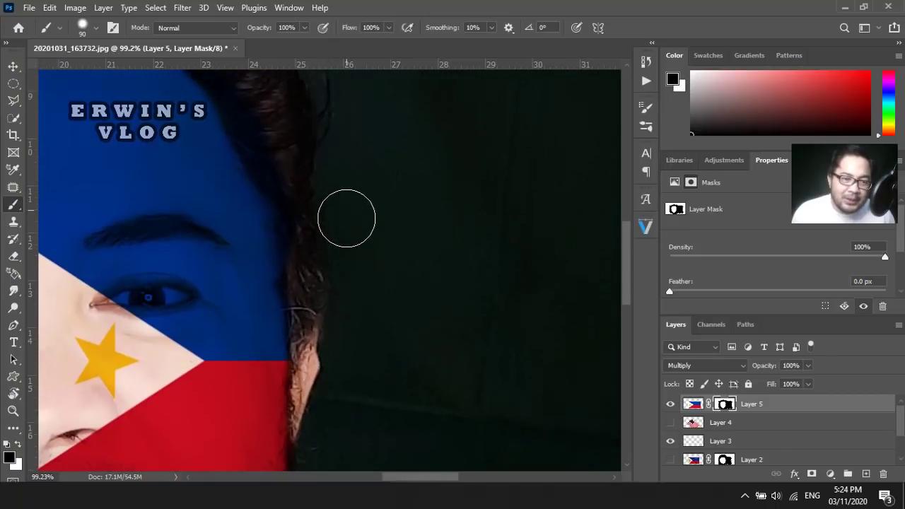
{"action": "left_click_drag", "start_coordinate": [314, 156], "coordinate": [309, 199]}
Step: Paint the flag colour off the hair at the top of the head
{"action": "left_click_drag", "start_coordinate": [326, 281], "coordinate": [273, 123]}
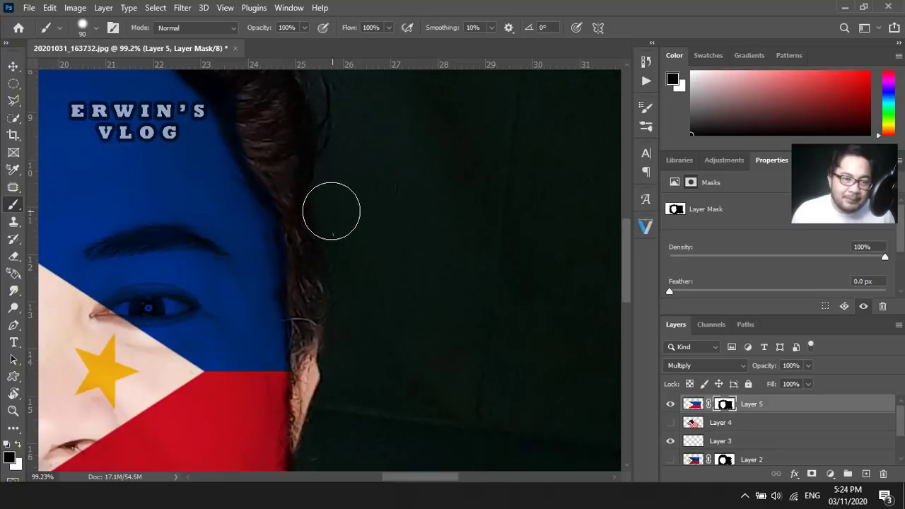
{"action": "scroll", "coordinate": [311, 202], "scroll_direction": "up", "scroll_amount": 3}
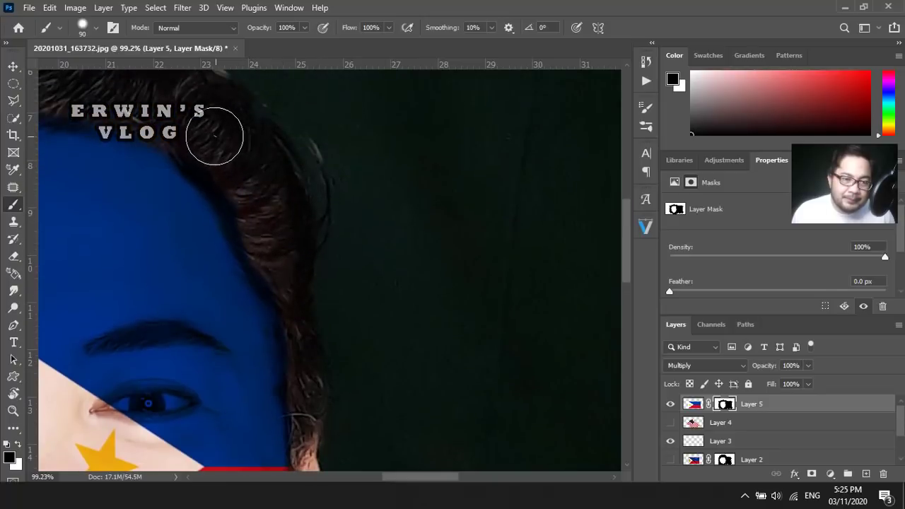
{"action": "scroll", "coordinate": [305, 256], "scroll_direction": "up", "scroll_amount": 2}
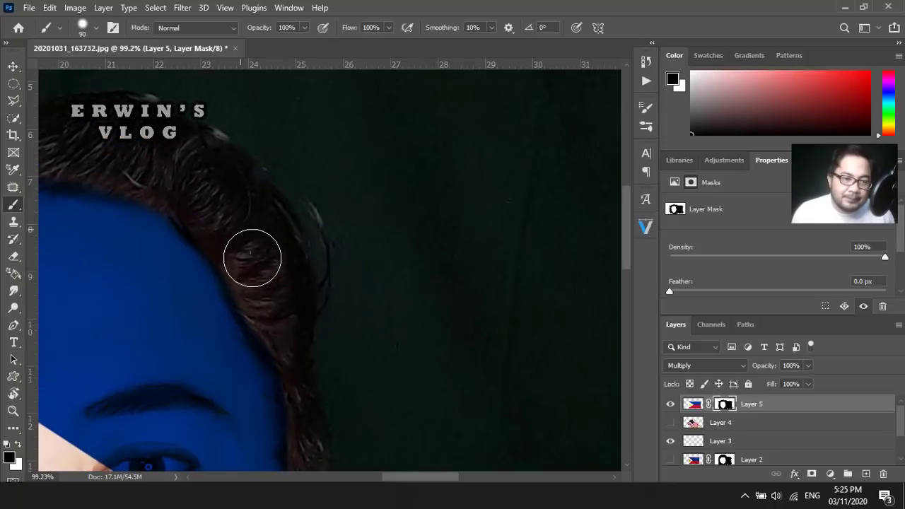
{"action": "left_click_drag", "start_coordinate": [172, 163], "coordinate": [441, 287]}
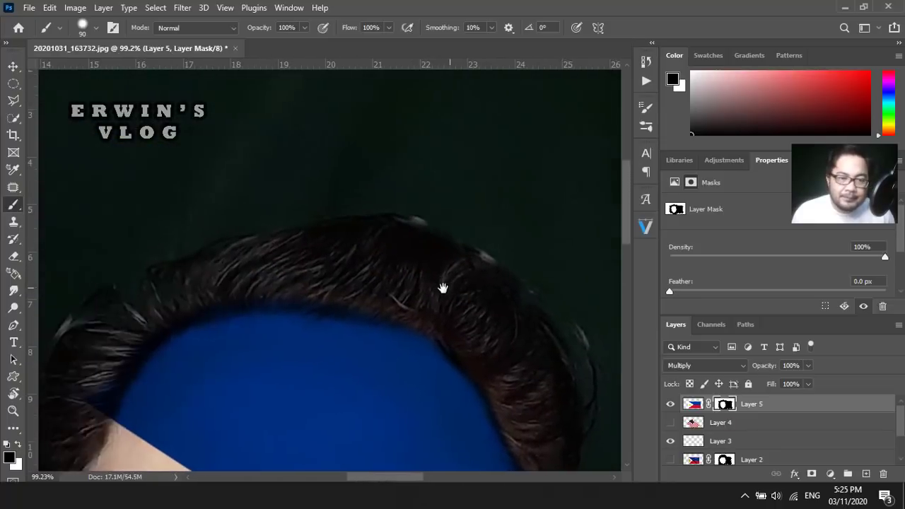
{"action": "mouse_move", "coordinate": [269, 278]}
{"action": "left_mouse_down"}
{"action": "mouse_move", "coordinate": [469, 304]}
{"action": "mouse_move", "coordinate": [268, 267]}
{"action": "mouse_move", "coordinate": [141, 313]}
{"action": "mouse_move", "coordinate": [115, 340]}
{"action": "mouse_move", "coordinate": [121, 318]}
{"action": "mouse_move", "coordinate": [115, 360]}
{"action": "mouse_move", "coordinate": [174, 303]}
{"action": "mouse_move", "coordinate": [356, 264]}
{"action": "left_mouse_up"}
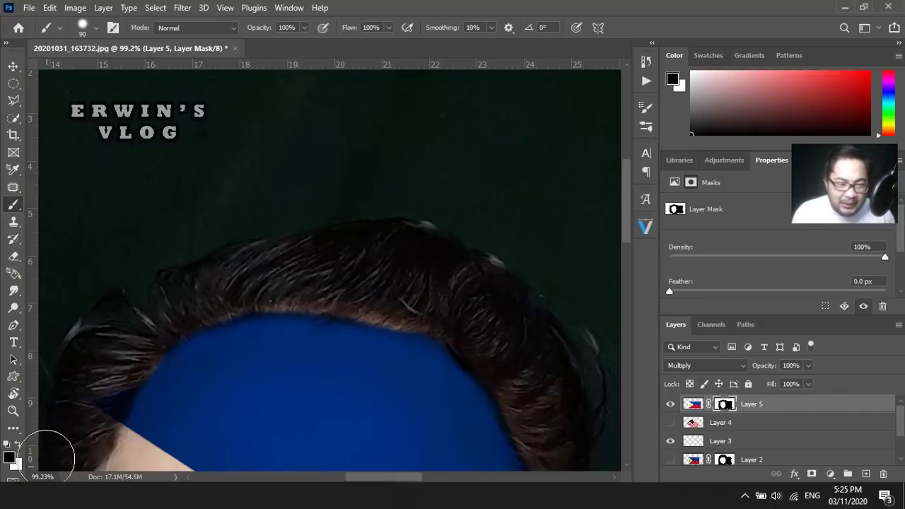
Step: Repaint the forehead mask edge with a smaller white brush so the flag meets the hairline
{"action": "left_click", "coordinate": [19, 446]}
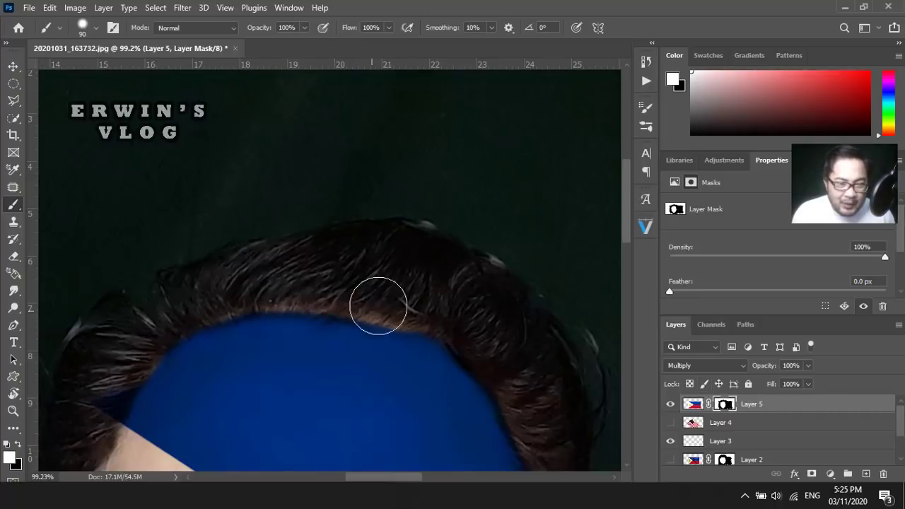
{"action": "mouse_move", "coordinate": [375, 303]}
{"action": "left_mouse_down"}
{"action": "mouse_move", "coordinate": [378, 292]}
{"action": "mouse_move", "coordinate": [425, 302]}
{"action": "mouse_move", "coordinate": [290, 281]}
{"action": "mouse_move", "coordinate": [222, 280]}
{"action": "left_mouse_up"}
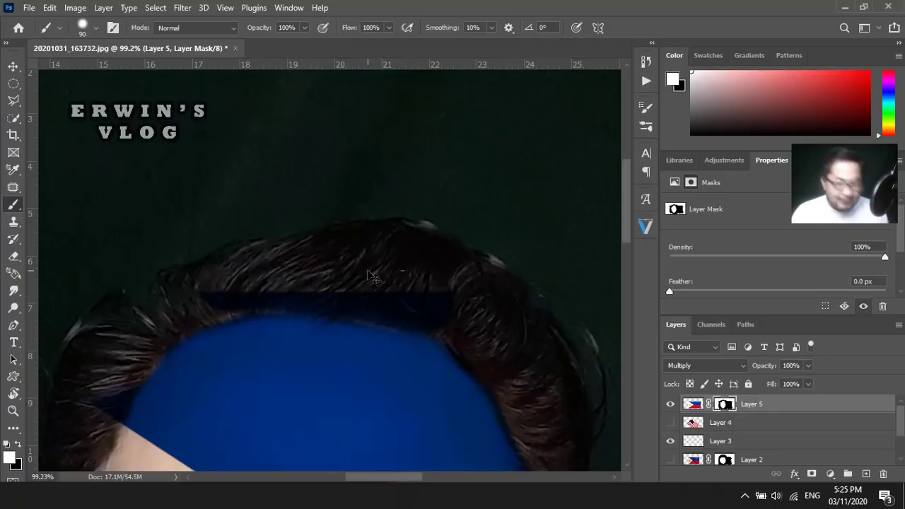
{"action": "key", "text": "ctrl+z"}
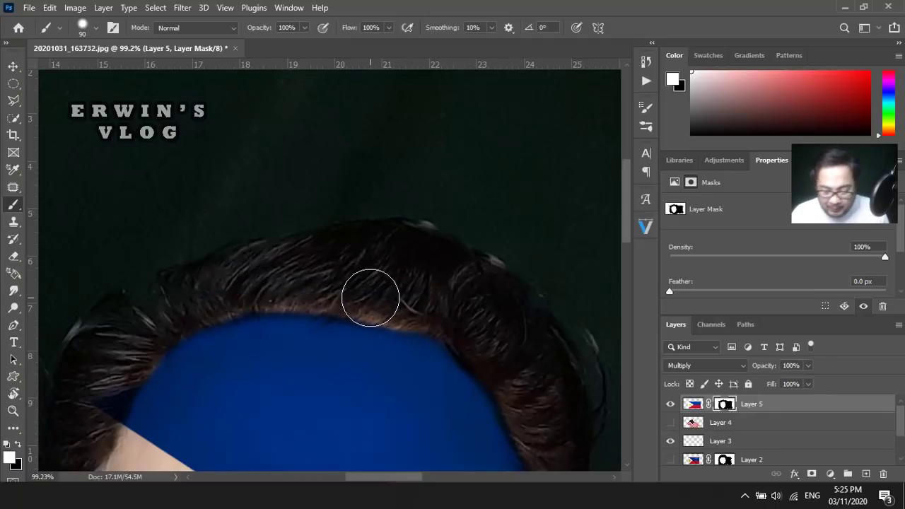
{"action": "key", "text": "bracketleft"}
{"action": "key", "text": "bracketleft"}
{"action": "key", "text": "bracketleft"}
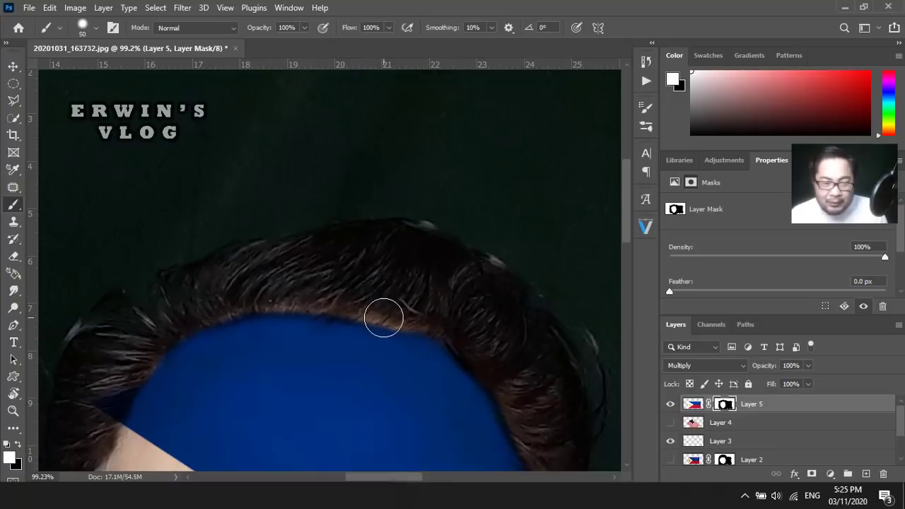
{"action": "key", "text": "bracketleft"}
{"action": "key", "text": "bracketleft"}
{"action": "key", "text": "bracketleft"}
{"action": "mouse_move", "coordinate": [392, 329]}
{"action": "left_mouse_down"}
{"action": "mouse_move", "coordinate": [417, 337]}
{"action": "mouse_move", "coordinate": [365, 323]}
{"action": "mouse_move", "coordinate": [247, 318]}
{"action": "mouse_move", "coordinate": [200, 337]}
{"action": "mouse_move", "coordinate": [158, 371]}
{"action": "left_mouse_up"}
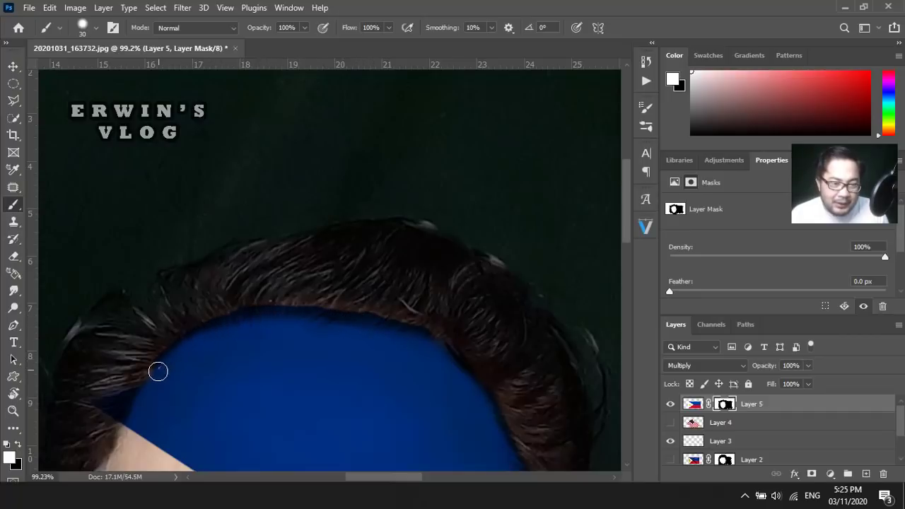
{"action": "scroll", "coordinate": [92, 353], "scroll_direction": "down", "scroll_amount": 3}
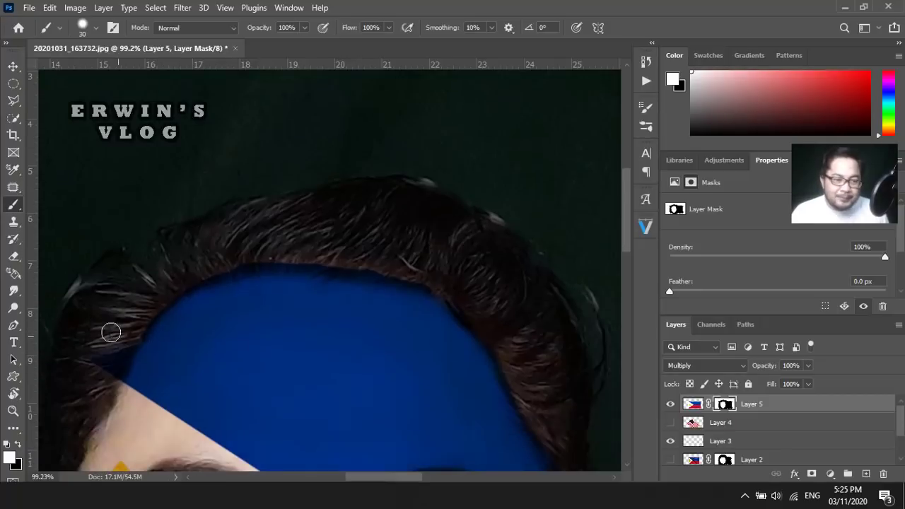
{"action": "left_click", "coordinate": [19, 444]}
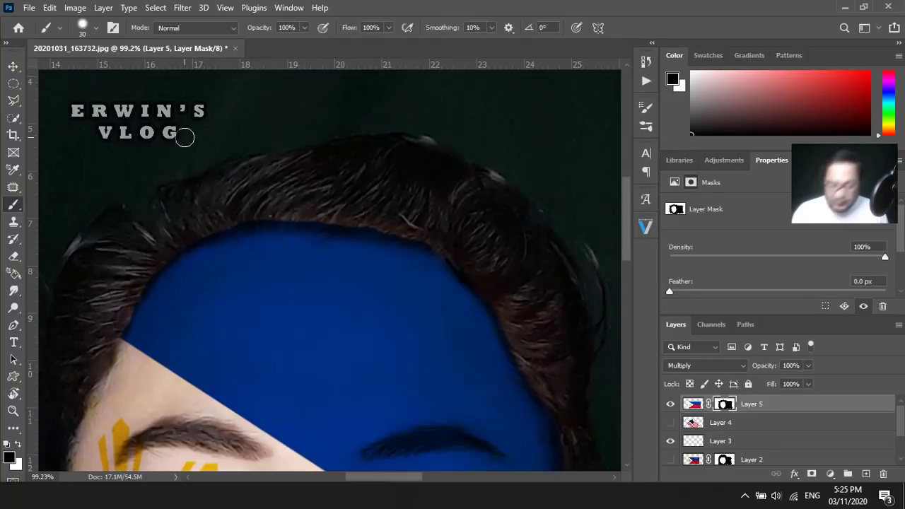
Step: Fit the portrait on screen, deselect the flag layer, then zoom into the right cheek
{"action": "key", "text": "ctrl+0"}
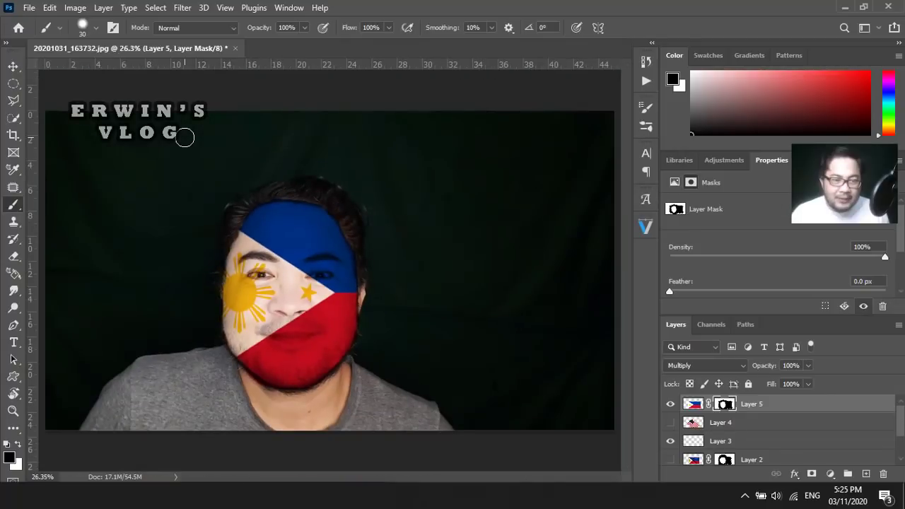
{"action": "left_click", "coordinate": [11, 67]}
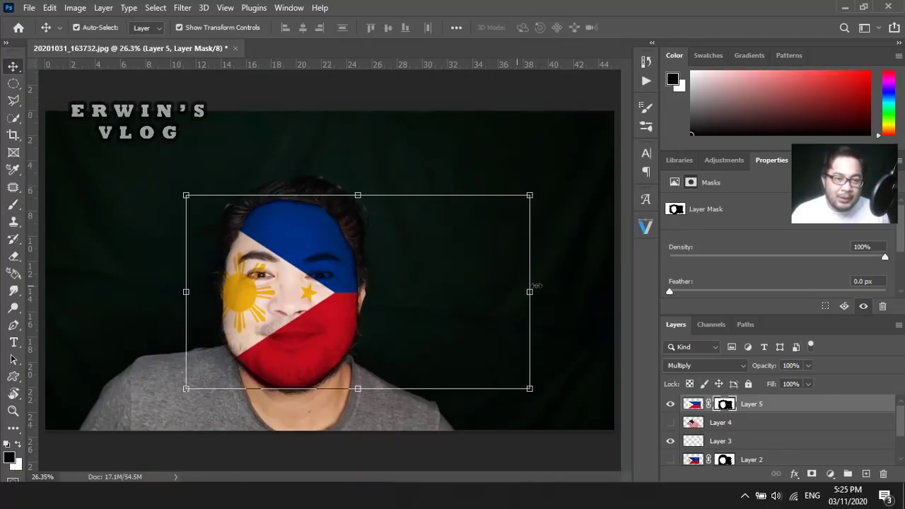
{"action": "left_click", "coordinate": [581, 281]}
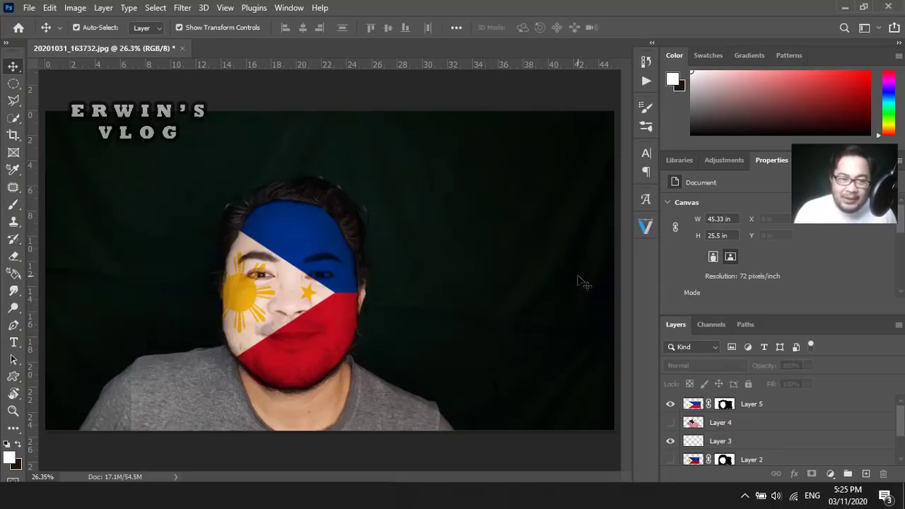
{"action": "key", "text": "ctrl"}
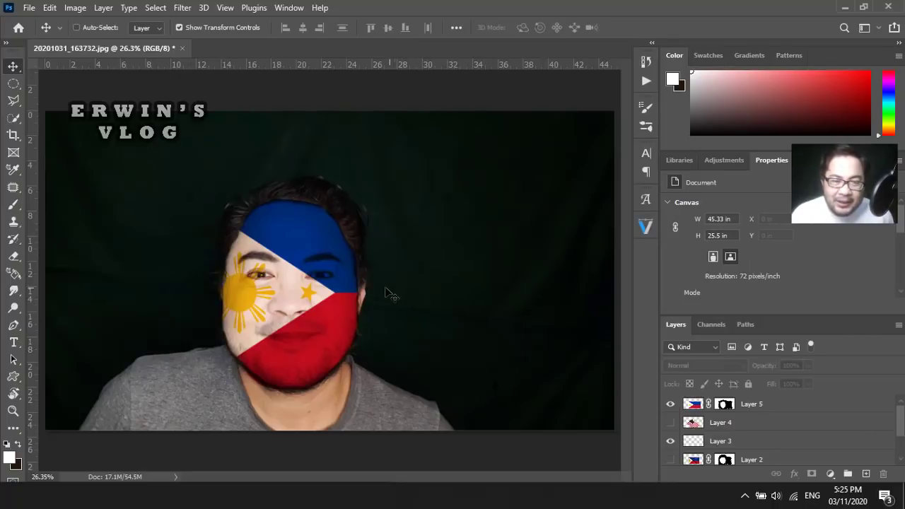
{"action": "scroll", "coordinate": [398, 287], "scroll_direction": "up", "scroll_amount": 2}
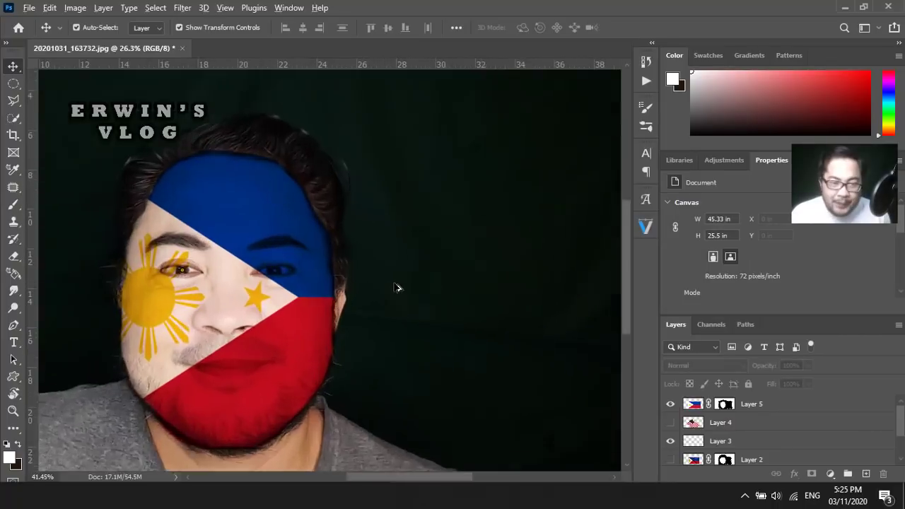
{"action": "scroll", "coordinate": [342, 277], "scroll_direction": "up", "scroll_amount": 2}
{"action": "scroll", "coordinate": [342, 277], "scroll_direction": "up", "scroll_amount": 2}
{"action": "scroll", "coordinate": [363, 273], "scroll_direction": "up", "scroll_amount": 2}
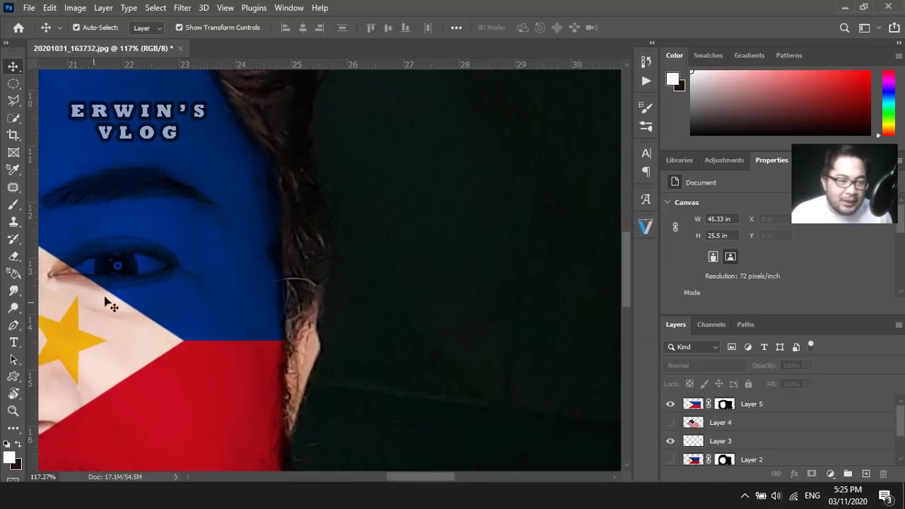
Step: Target Layer 5's mask with a black brush and zoom out to review the face
{"action": "left_click", "coordinate": [16, 204]}
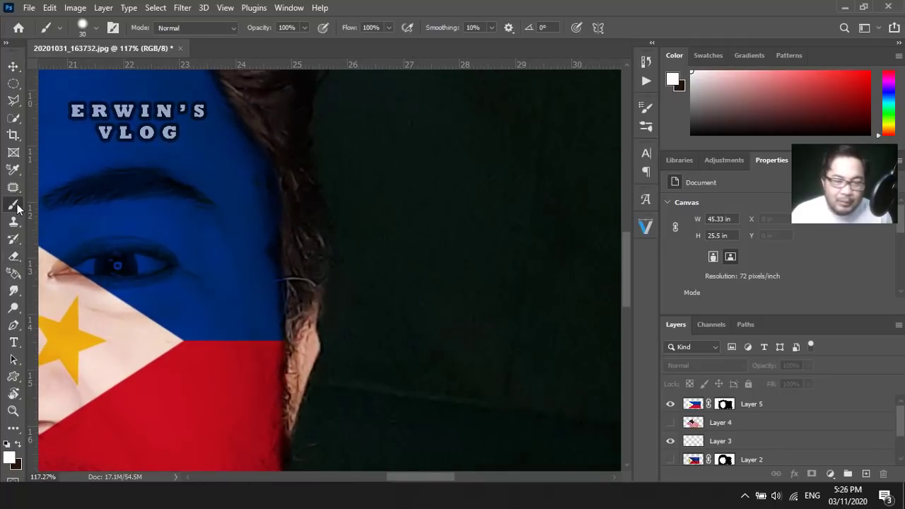
{"action": "key", "text": "x"}
{"action": "left_click", "coordinate": [725, 405]}
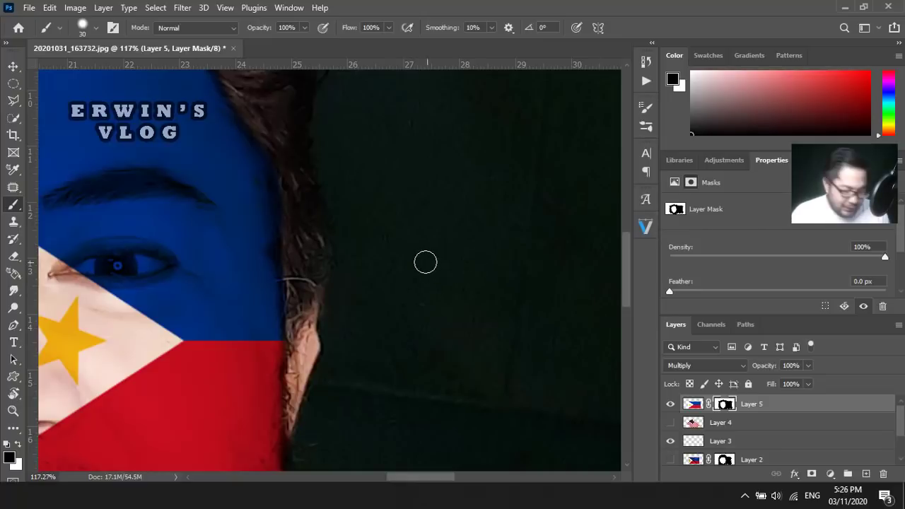
{"action": "scroll", "coordinate": [375, 264], "scroll_direction": "right", "scroll_amount": 3}
{"action": "scroll", "coordinate": [377, 266], "scroll_direction": "left", "scroll_amount": 3}
{"action": "scroll", "coordinate": [368, 268], "scroll_direction": "down", "scroll_amount": 1}
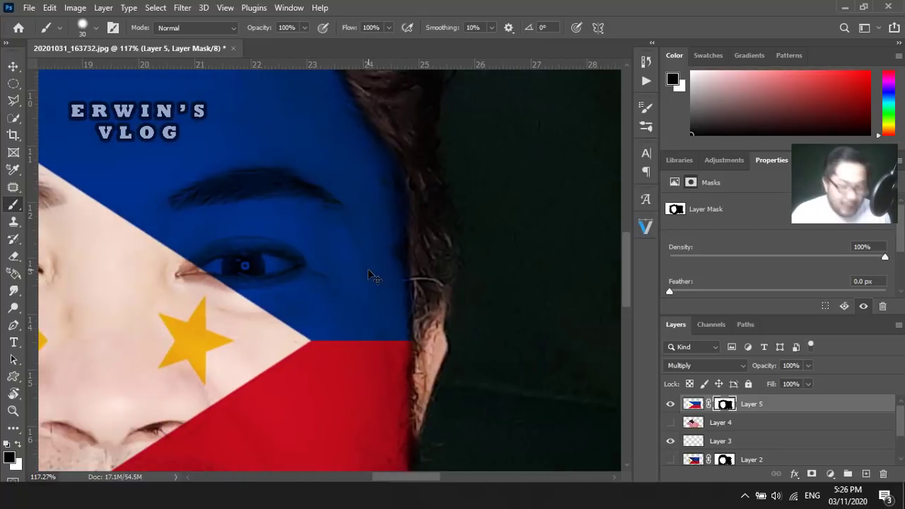
{"action": "scroll", "coordinate": [369, 265], "scroll_direction": "down", "scroll_amount": 1}
{"action": "scroll", "coordinate": [369, 265], "scroll_direction": "down", "scroll_amount": 1}
{"action": "scroll", "coordinate": [366, 269], "scroll_direction": "down", "scroll_amount": 2}
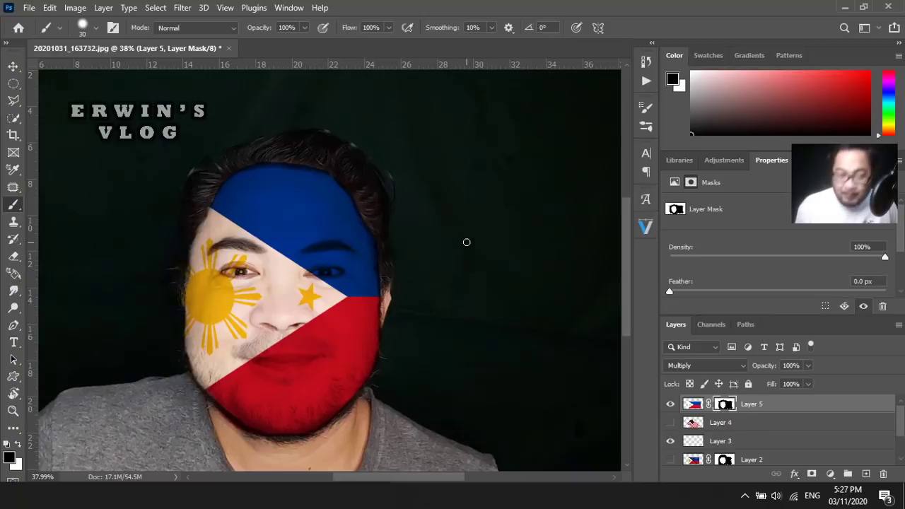
Step: Fit the entire finished portrait in the window with Ctrl+0
{"action": "key", "text": "ctrl+0"}
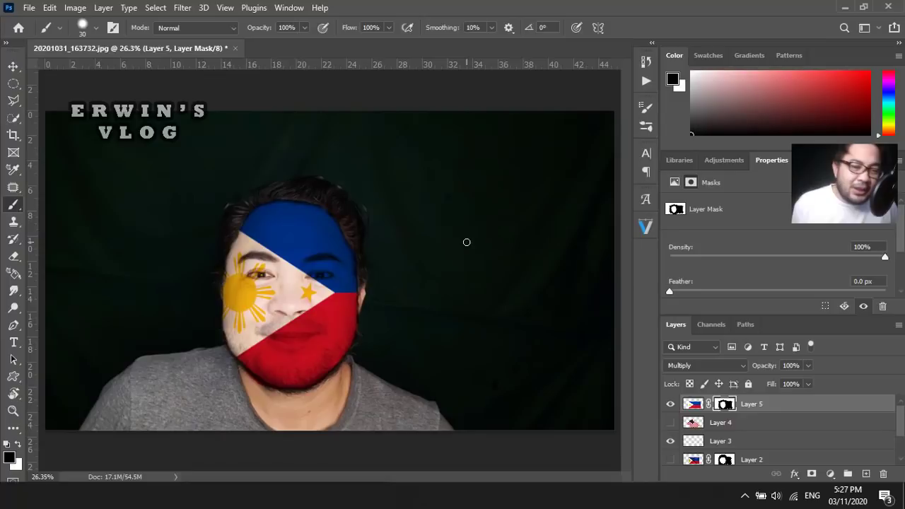